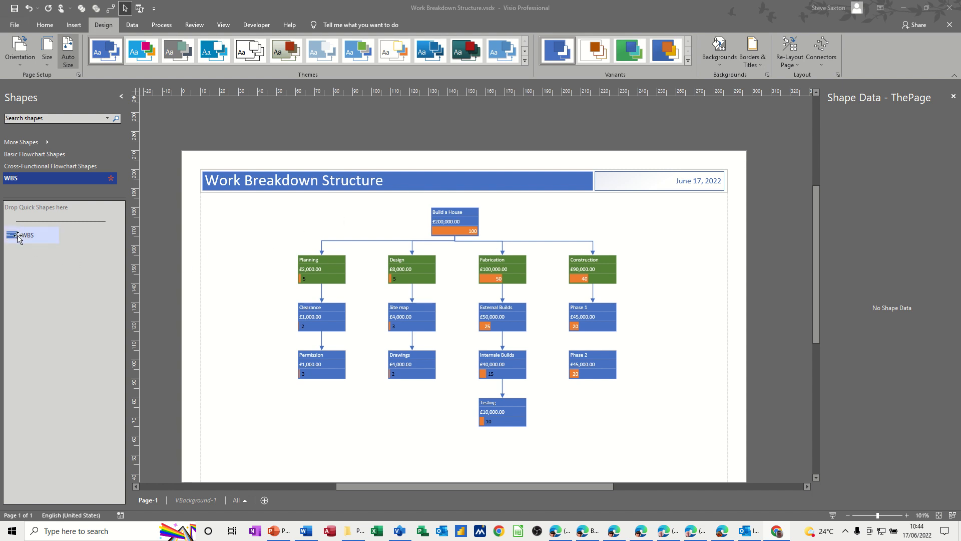
Step: Place a WBS shape in the empty area beside the Planning branch and delete it
drag(25, 236, 242, 254)
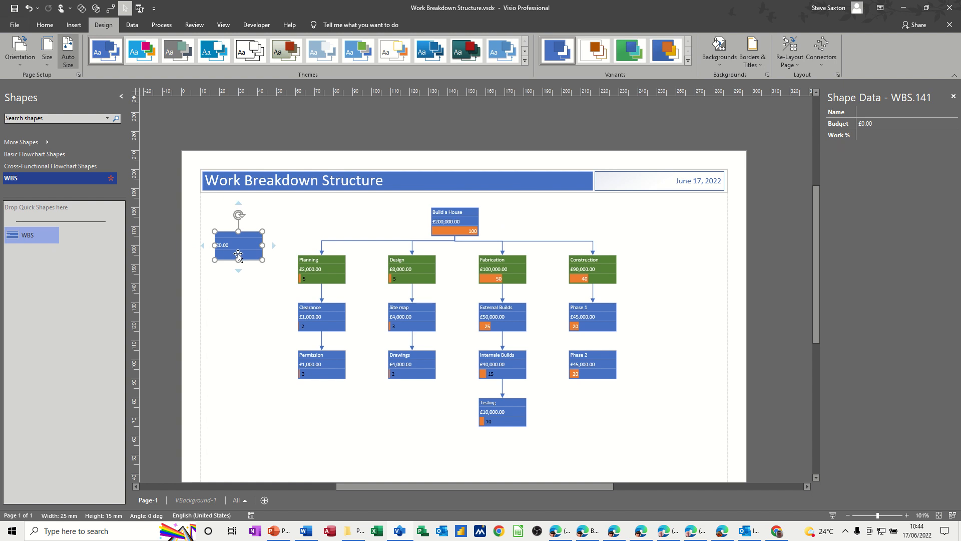
key(Delete)
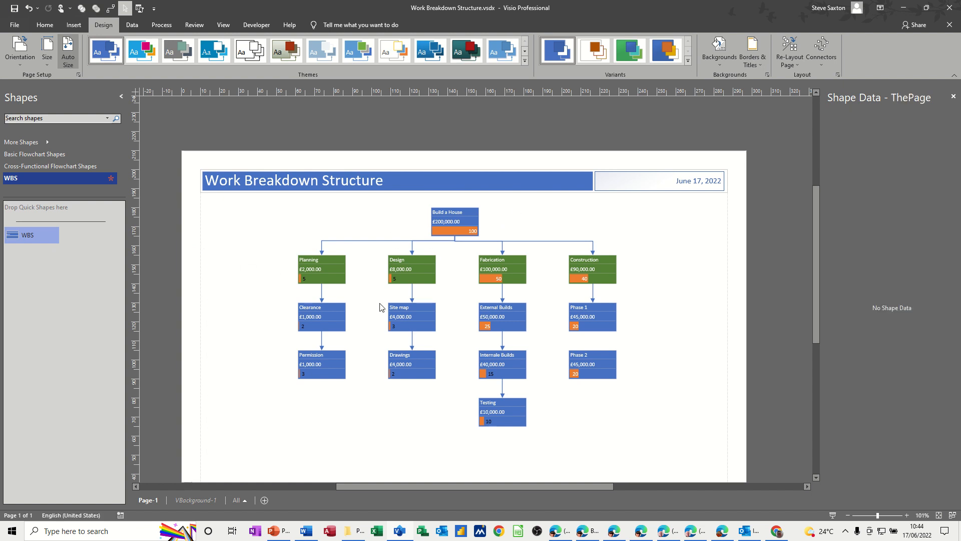
Step: Add a new page and place a Process shape from Basic Flowchart Shapes near its upper middle
click(264, 500)
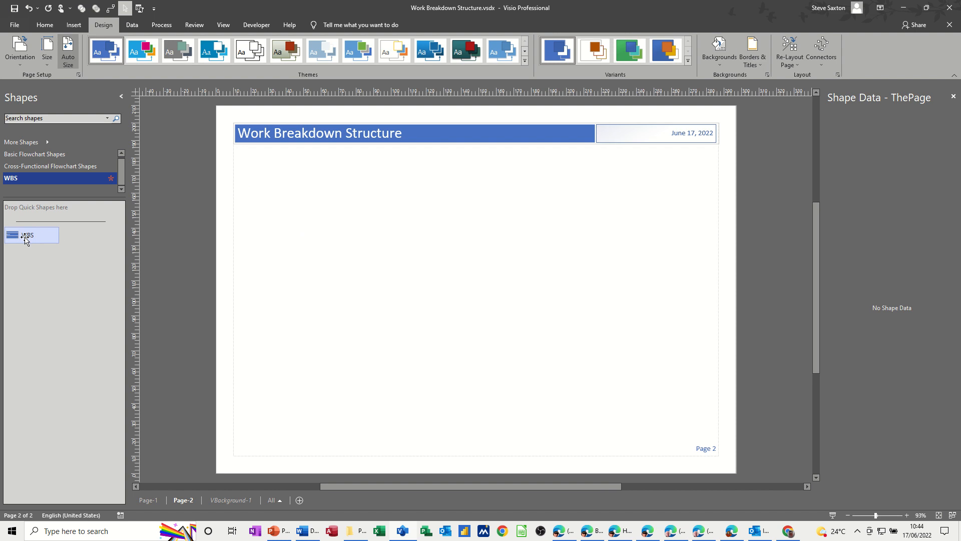
click(26, 154)
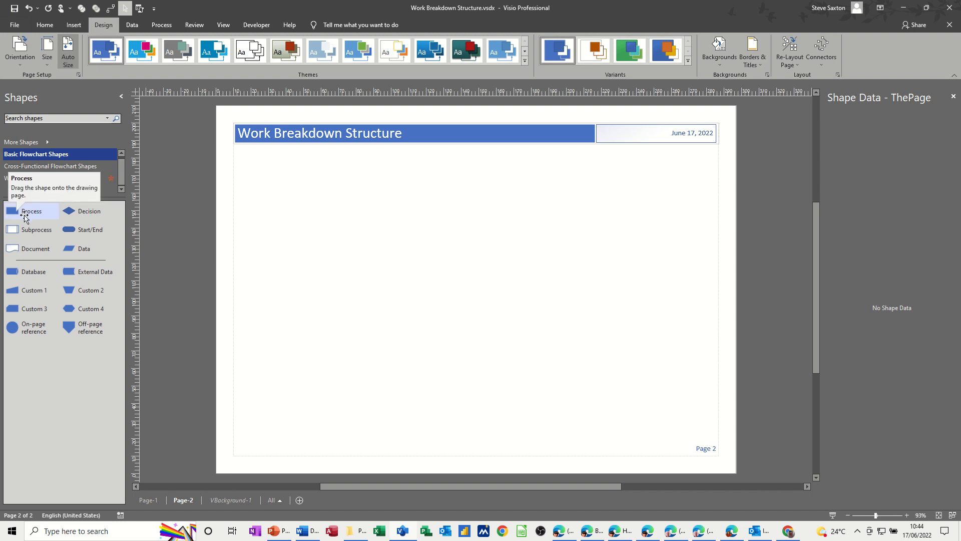
drag(23, 216, 385, 199)
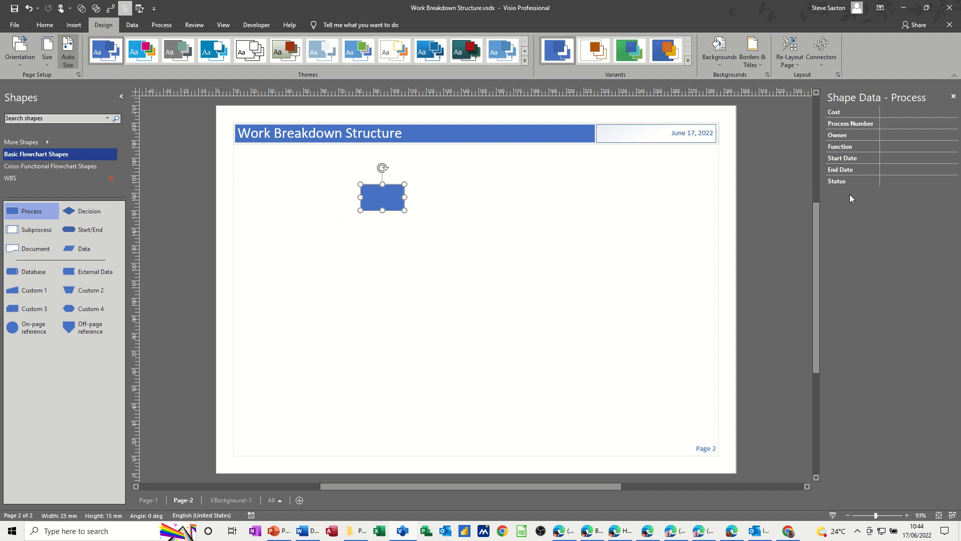
Step: Close the Shape Data window and show it again
click(953, 97)
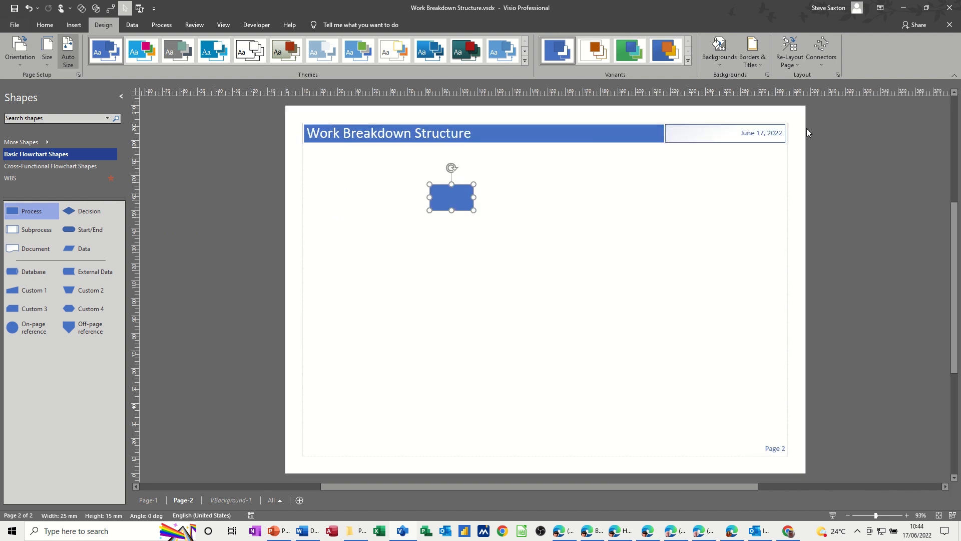
click(133, 24)
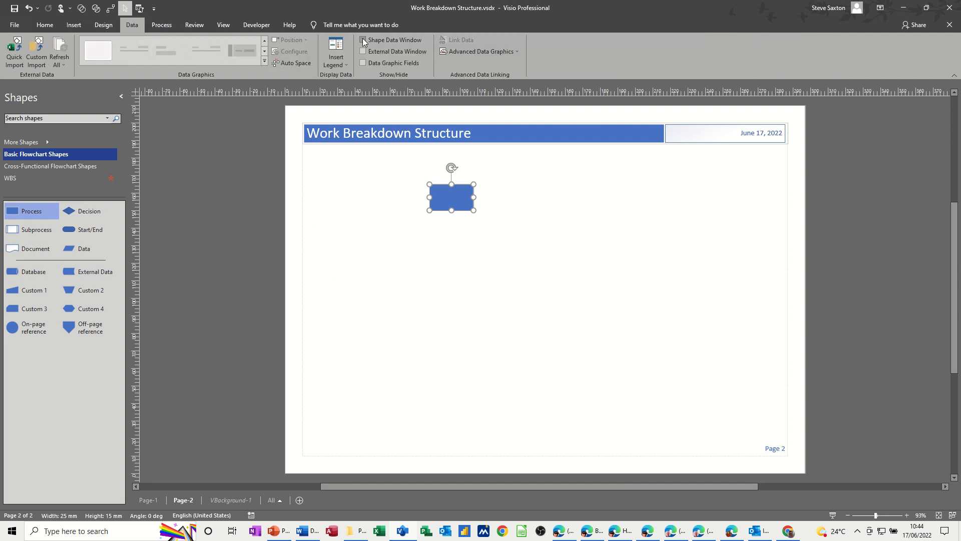
click(224, 25)
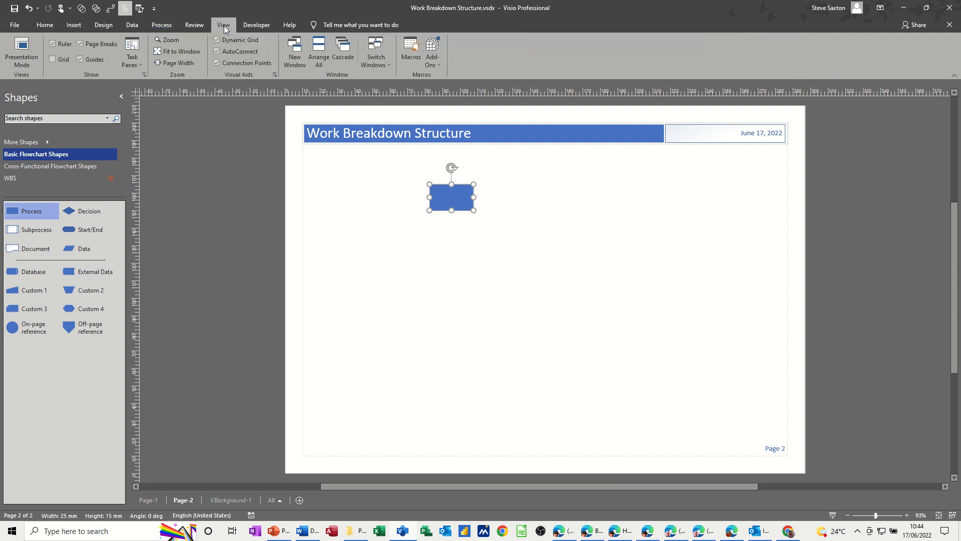
click(134, 63)
click(152, 88)
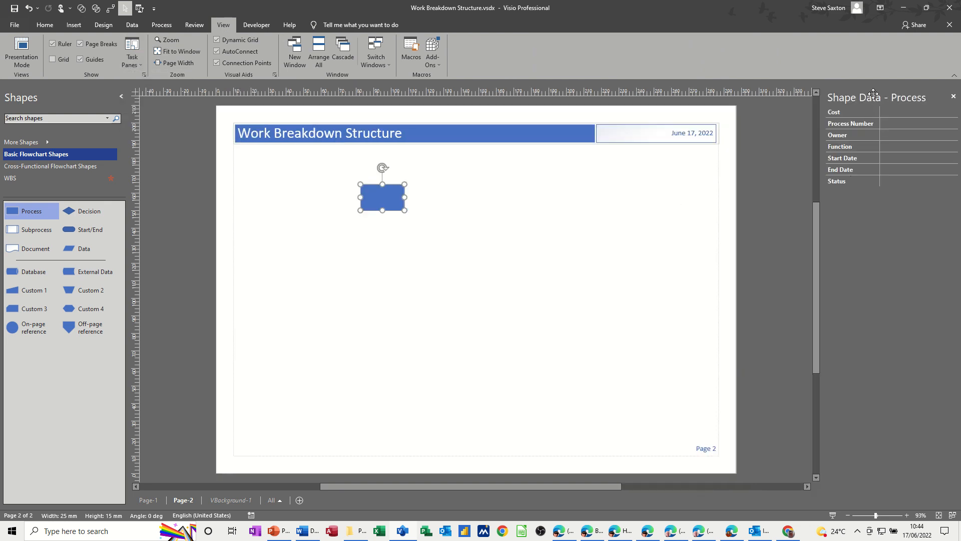
mouse_move(874, 89)
mouse_down()
mouse_move(690, 185)
mouse_move(620, 197)
mouse_move(636, 208)
mouse_move(491, 240)
mouse_move(680, 208)
mouse_move(876, 100)
mouse_up()
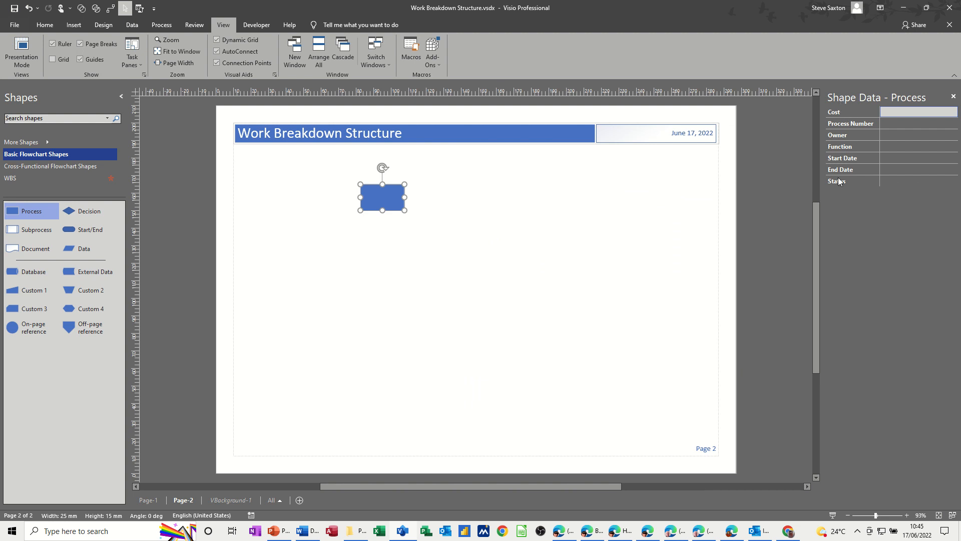
Step: Place a WBS shape from the WBS stencil below the page title to compare its shape data, and delete it
click(55, 179)
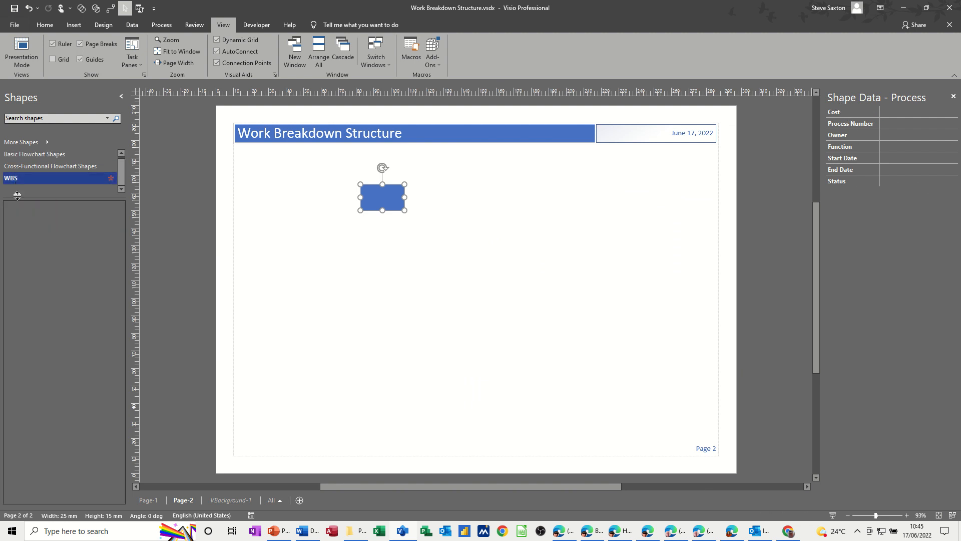
drag(23, 235, 271, 265)
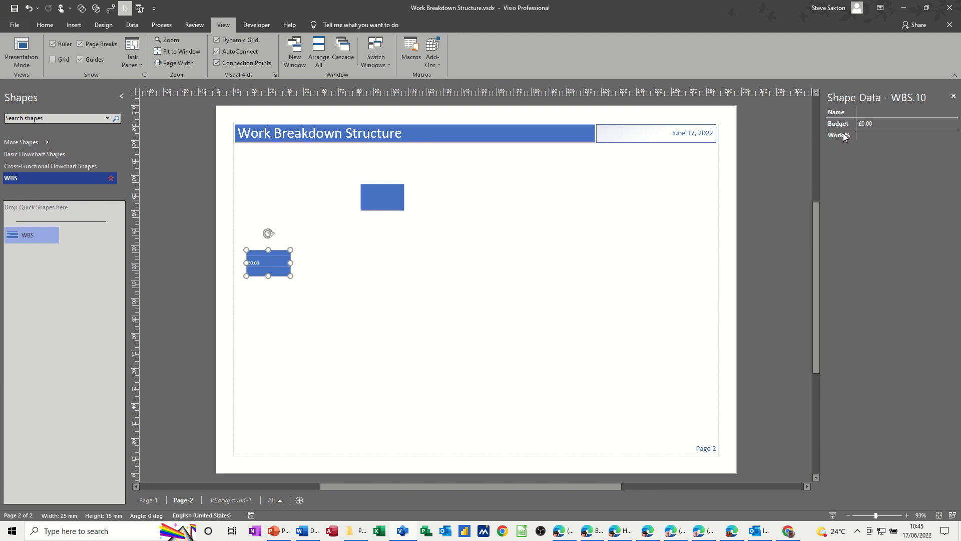
mouse_move(270, 263)
key(Delete)
Step: Define the Process shape's data and delete its Cost, Process Number and Owner properties
click(377, 200)
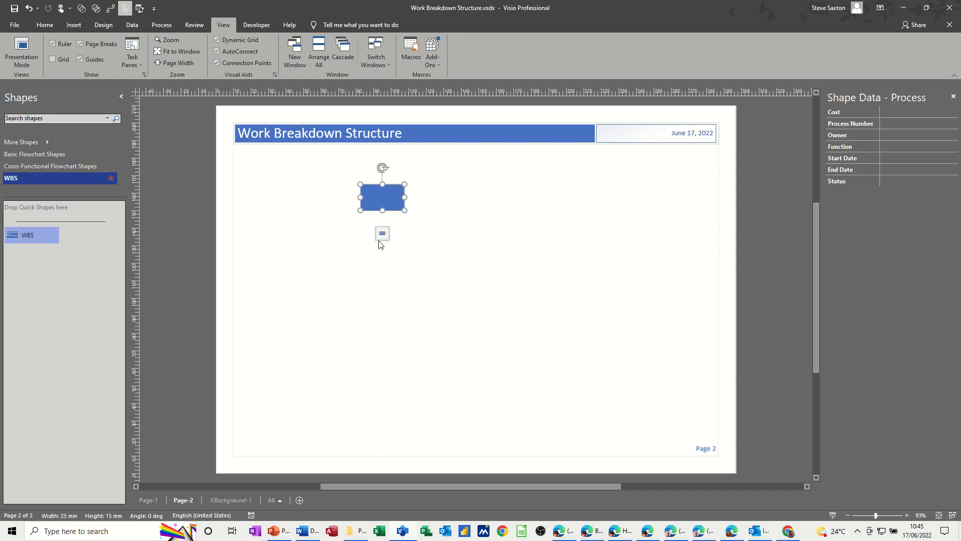
right_click(390, 200)
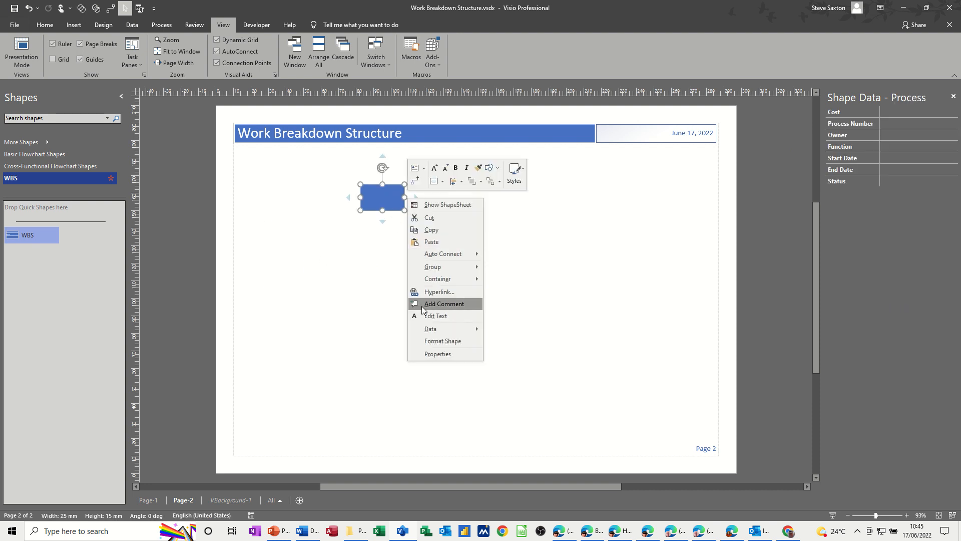
mouse_move(425, 328)
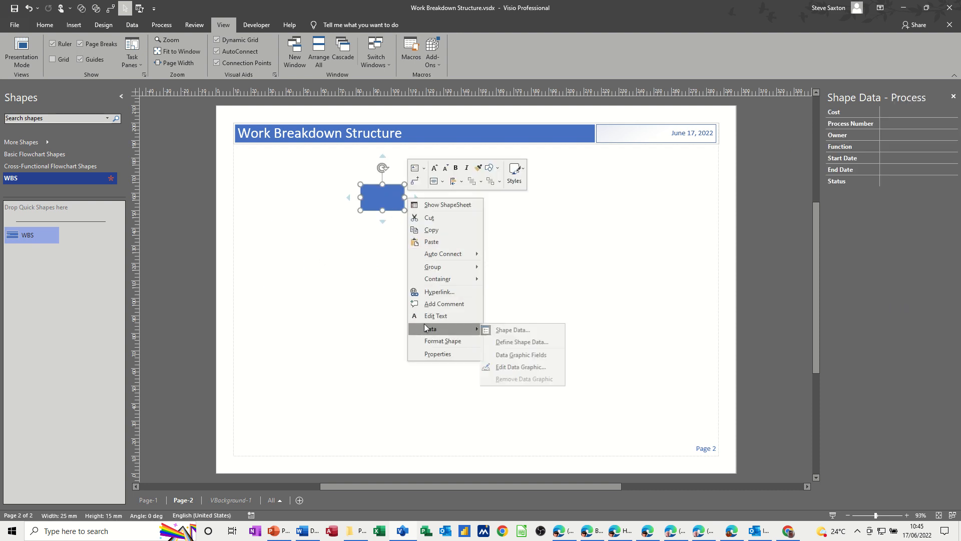
click(507, 341)
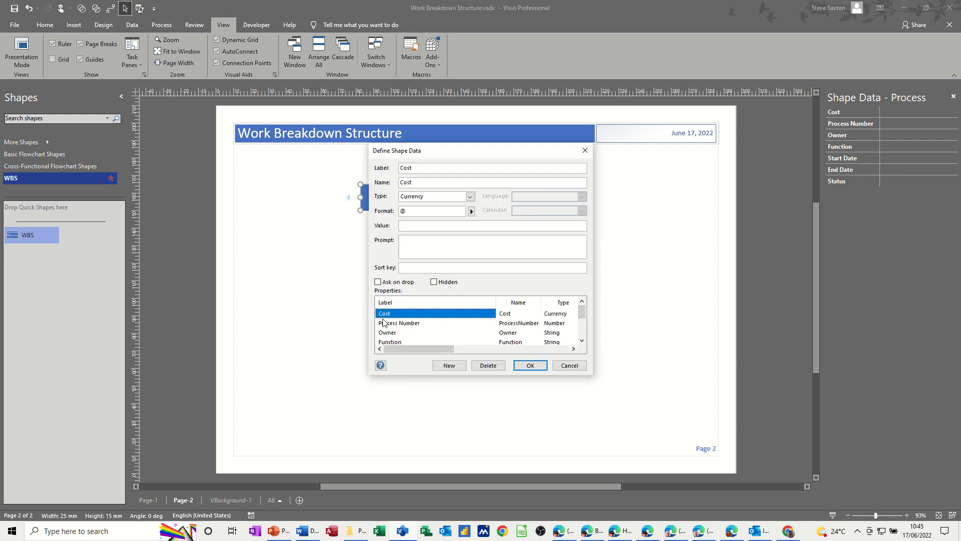
click(488, 365)
click(418, 323)
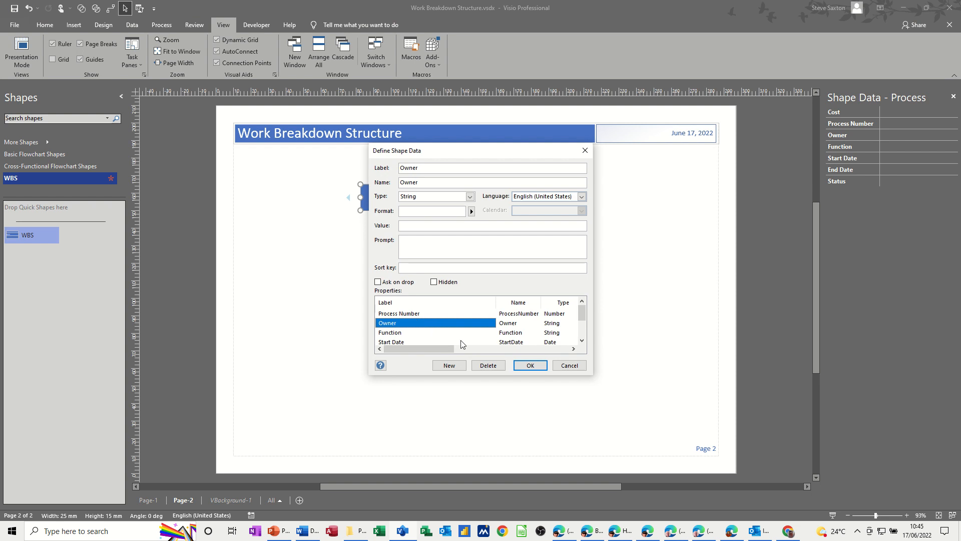
click(406, 315)
click(486, 366)
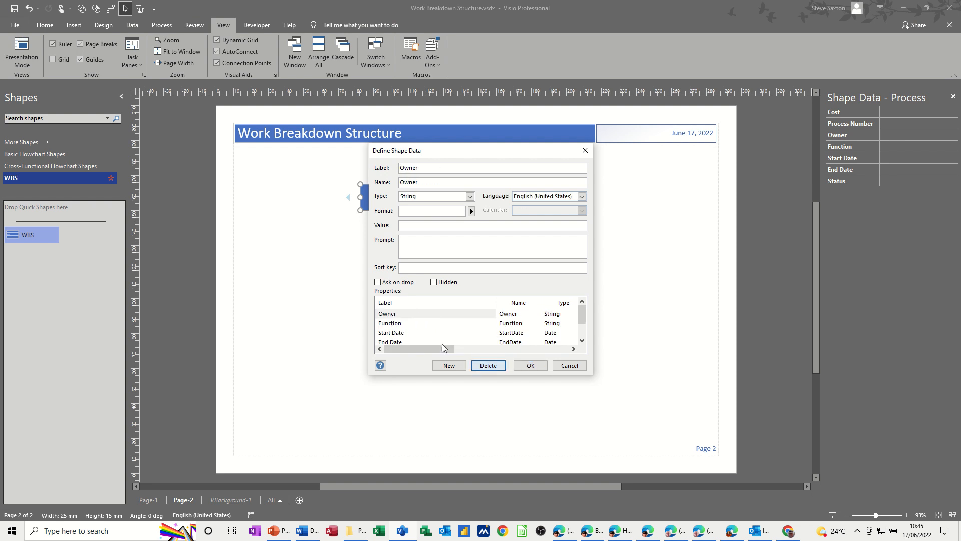
click(394, 314)
click(490, 367)
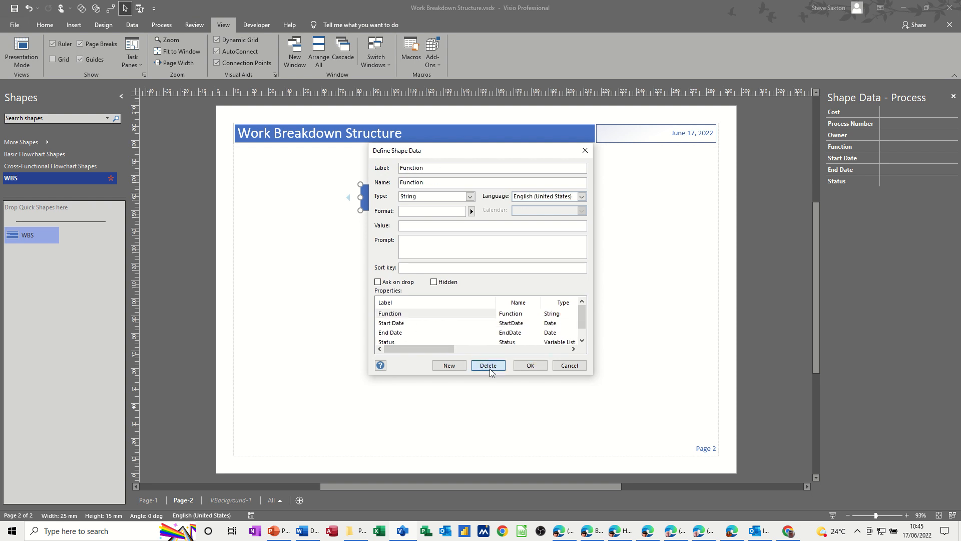
Step: Delete the remaining Function, Start Date, End Date and Status properties from the shape data definition
click(408, 315)
click(478, 367)
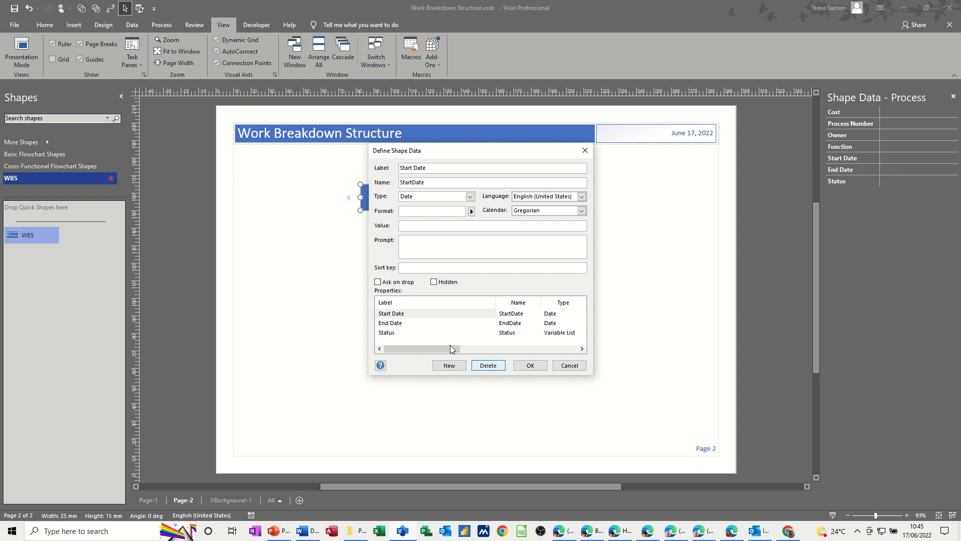
click(404, 315)
click(481, 367)
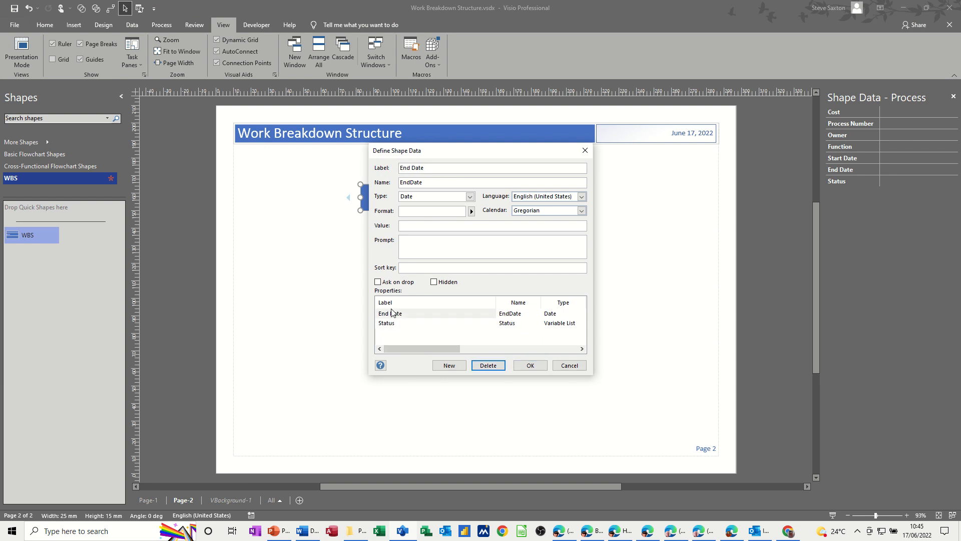
click(402, 316)
click(477, 365)
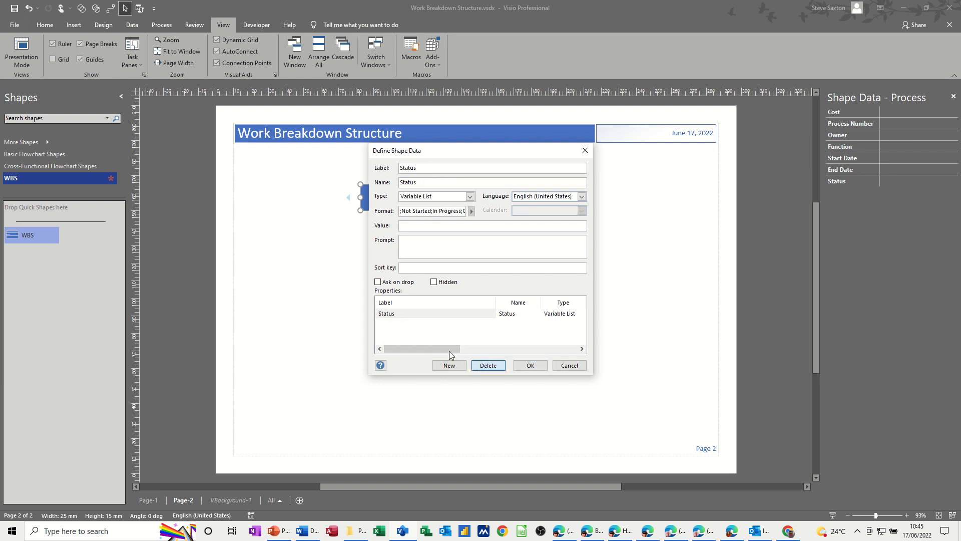
click(398, 314)
click(485, 366)
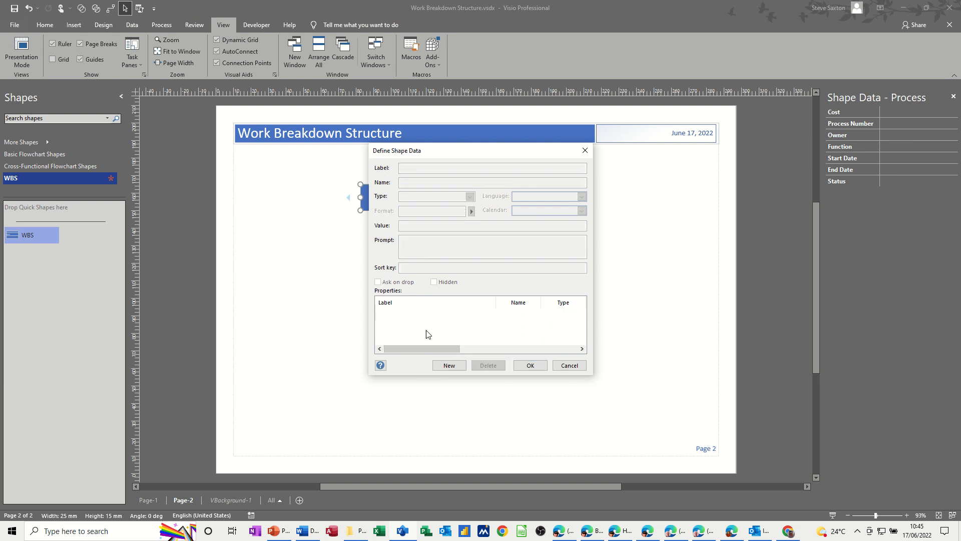
Step: Add three shape data properties: Name as String, Budget as Currency, and % as String
click(445, 366)
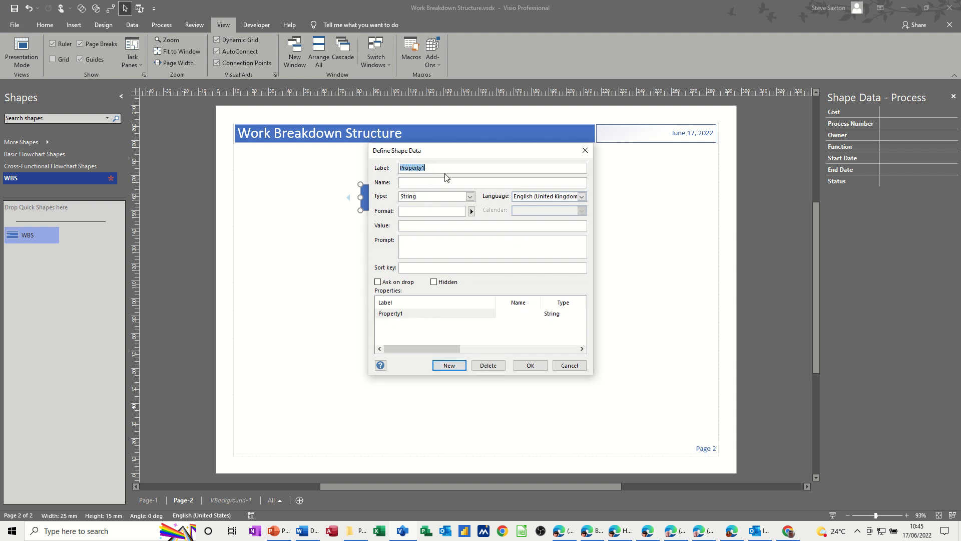
text(Name)
click(450, 365)
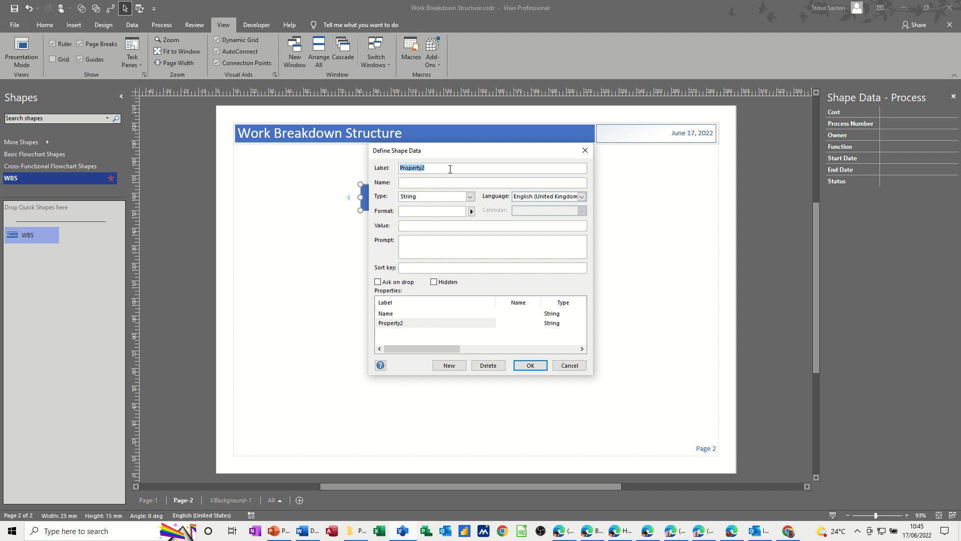
text(Budget)
click(469, 197)
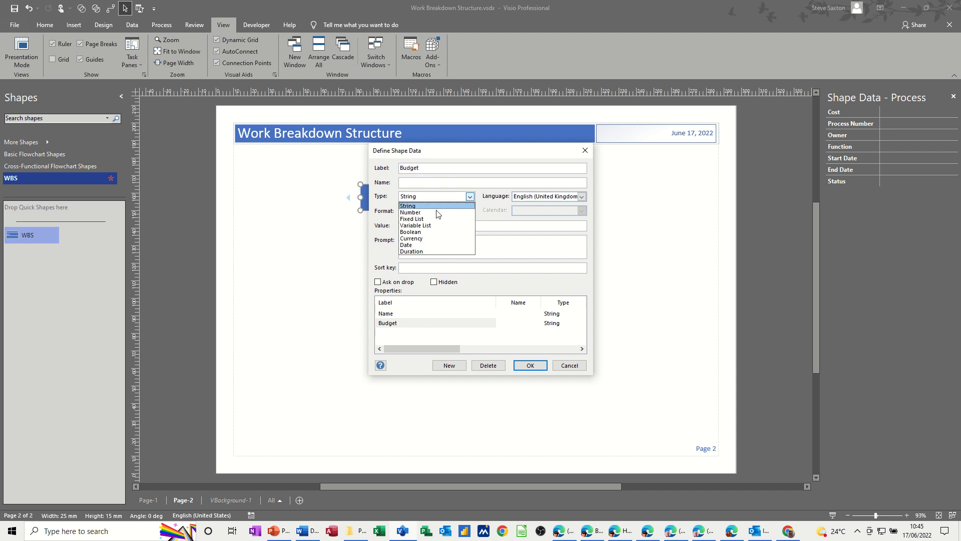
click(430, 238)
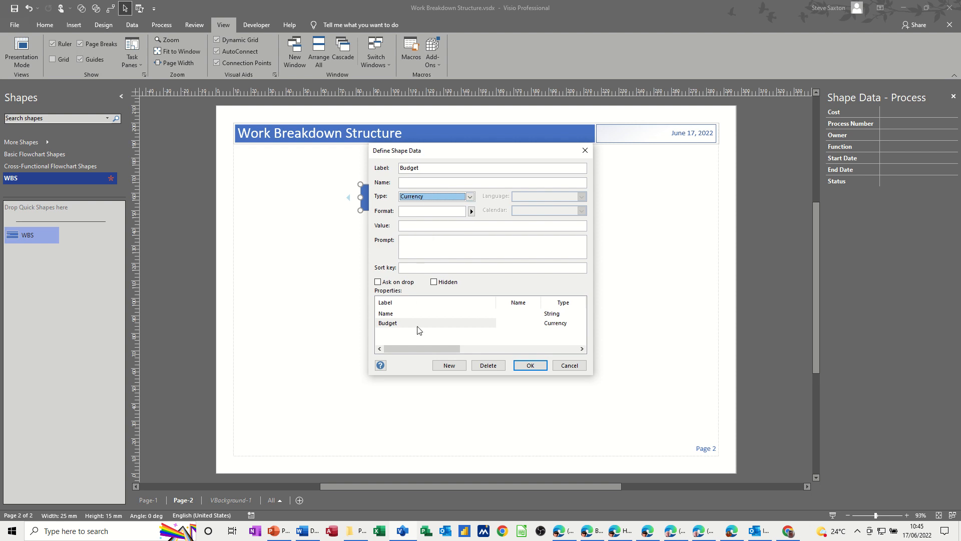
click(447, 366)
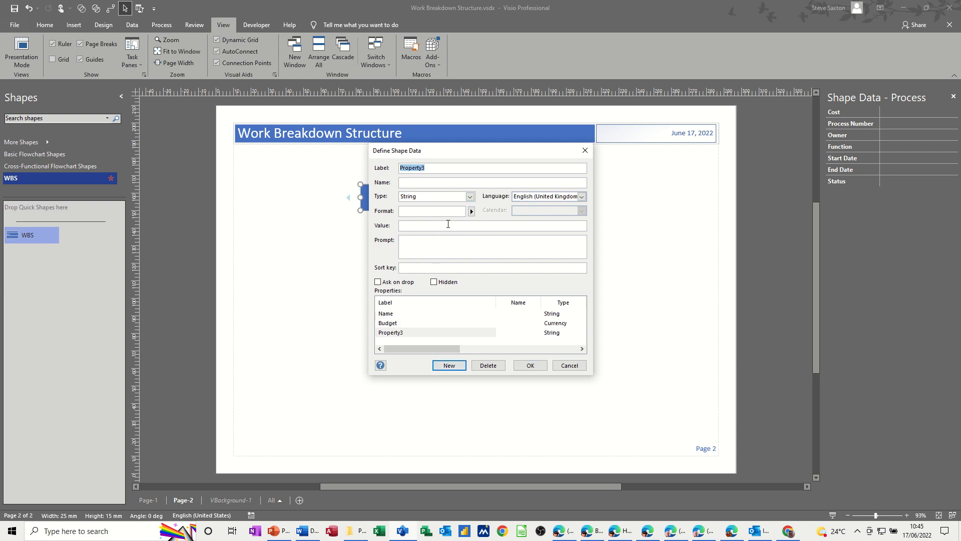
text(%)
Step: Give the properties sort keys in the order Name, Budget, %, using 1 for Name and 3 for %, and accept the definition
click(391, 315)
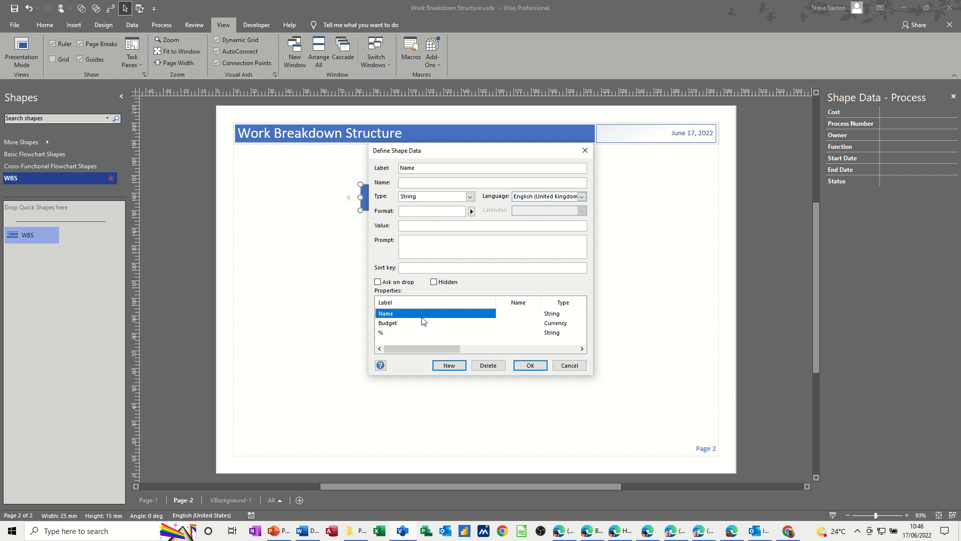
click(406, 268)
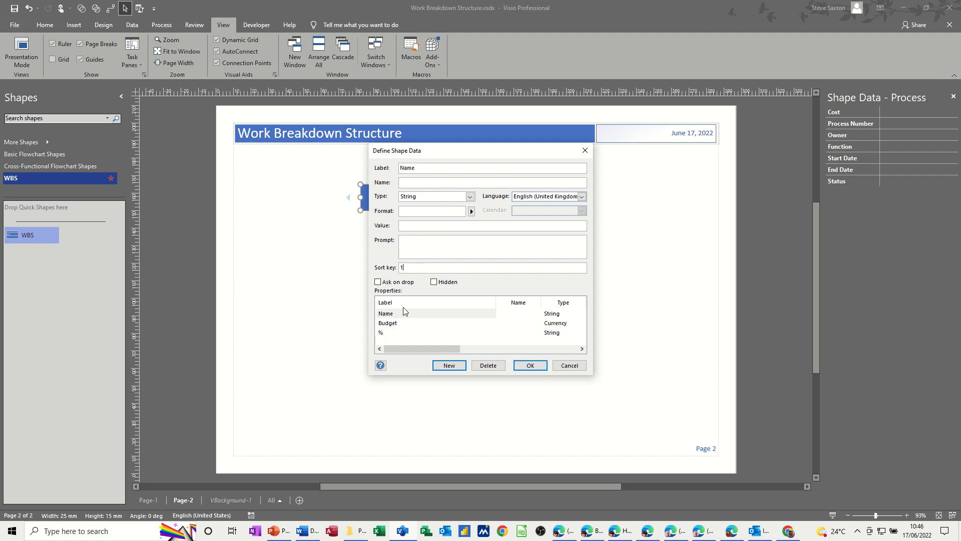
click(395, 325)
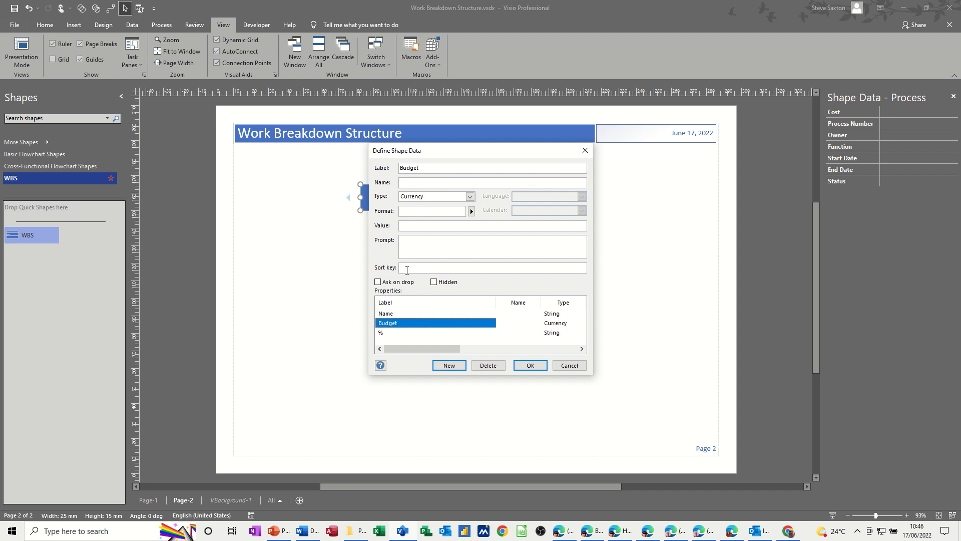
click(407, 271)
click(394, 332)
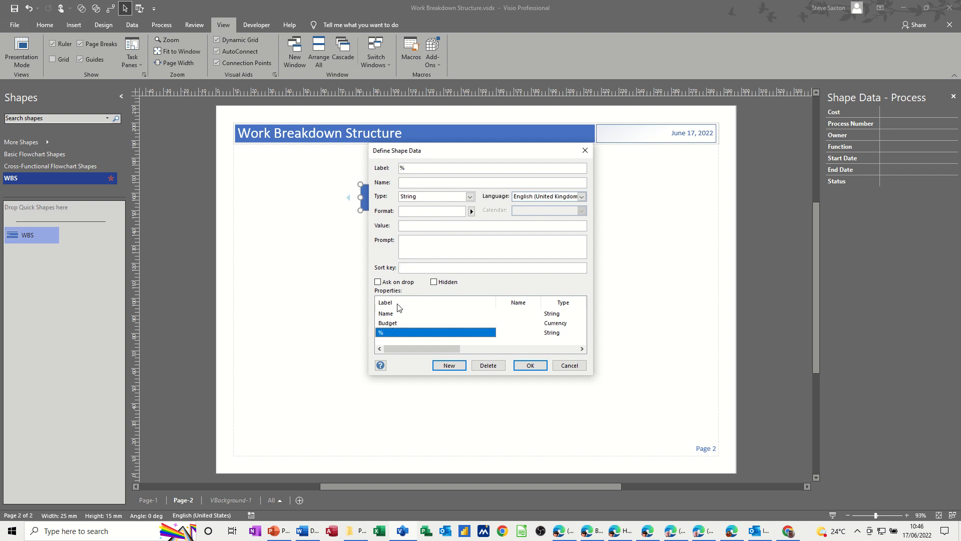
click(406, 267)
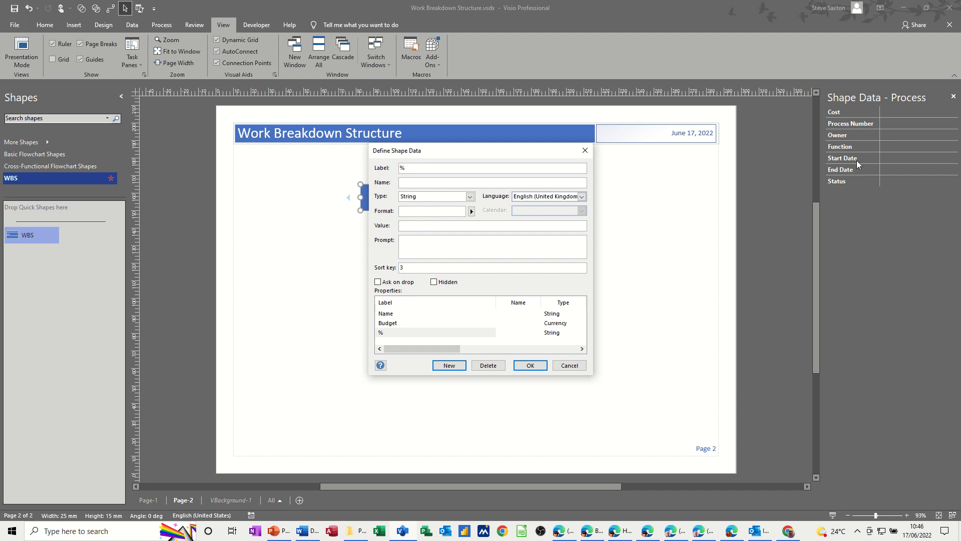
click(530, 366)
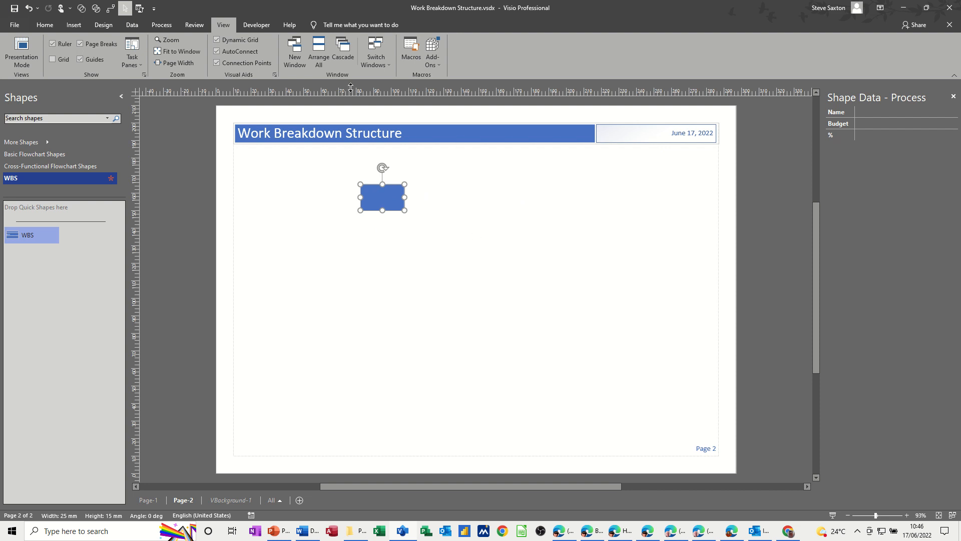
Step: Create a new data graphic for the Process shape and add an item displaying the Name field as Text
click(132, 27)
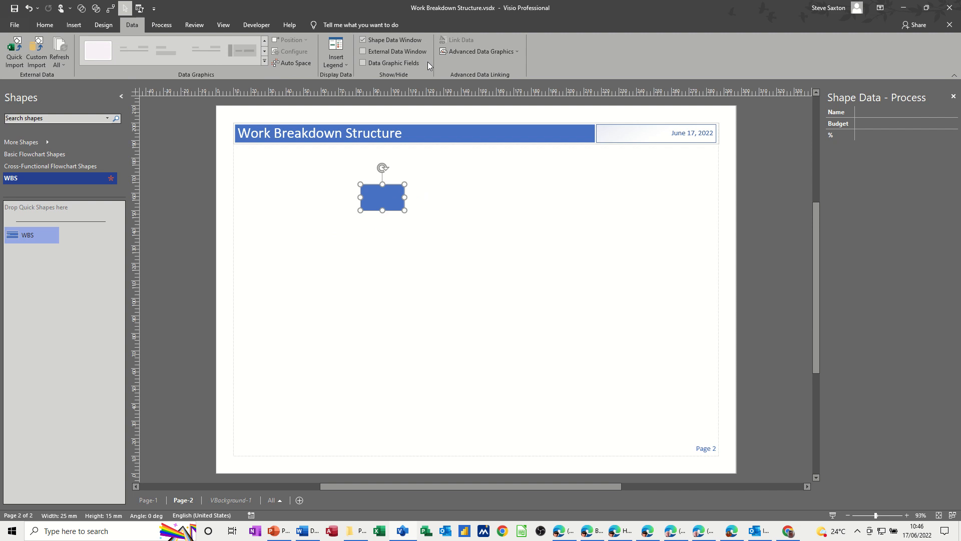
click(467, 51)
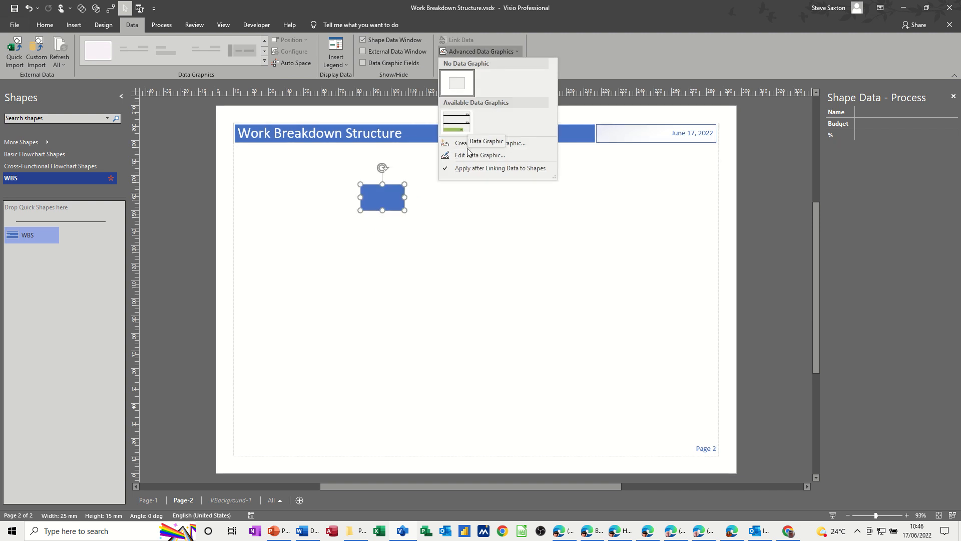
click(488, 144)
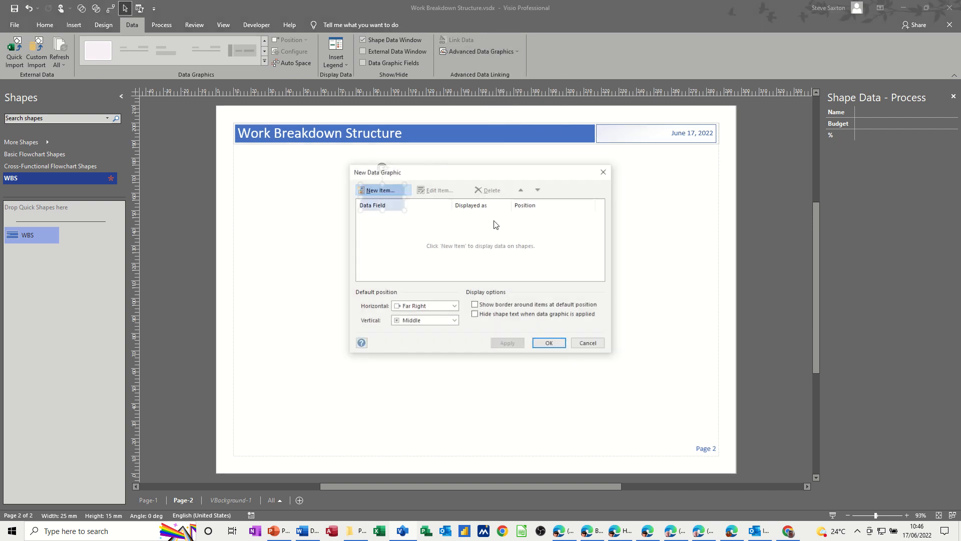
click(404, 192)
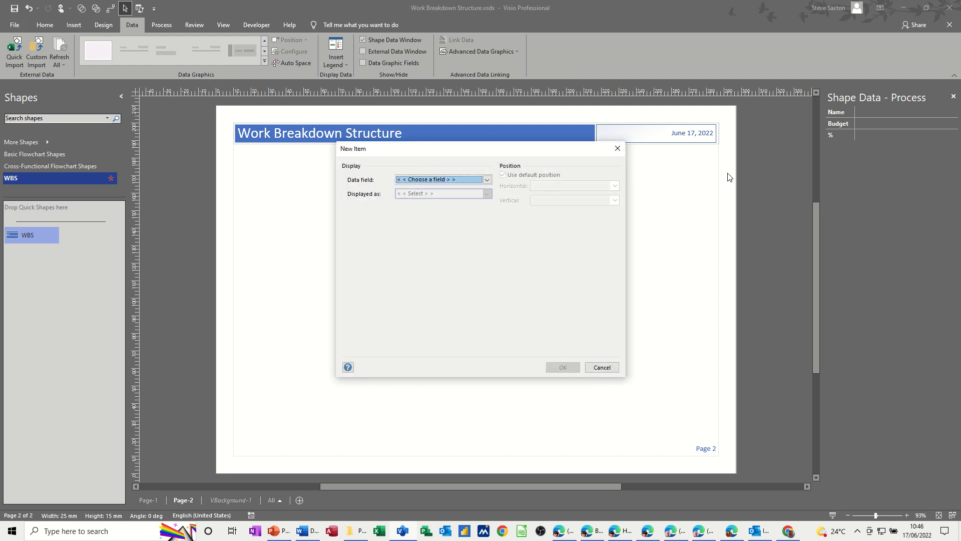
click(487, 180)
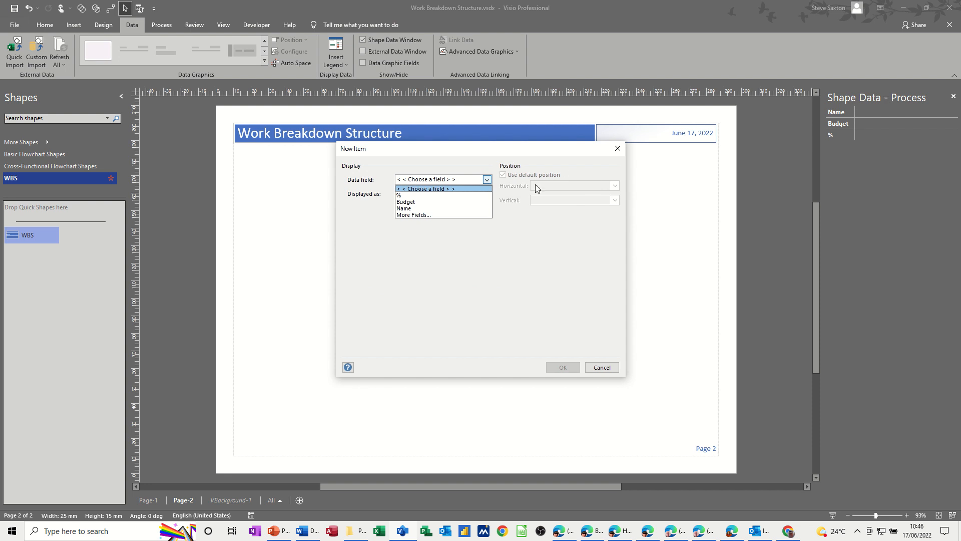
click(424, 208)
click(486, 194)
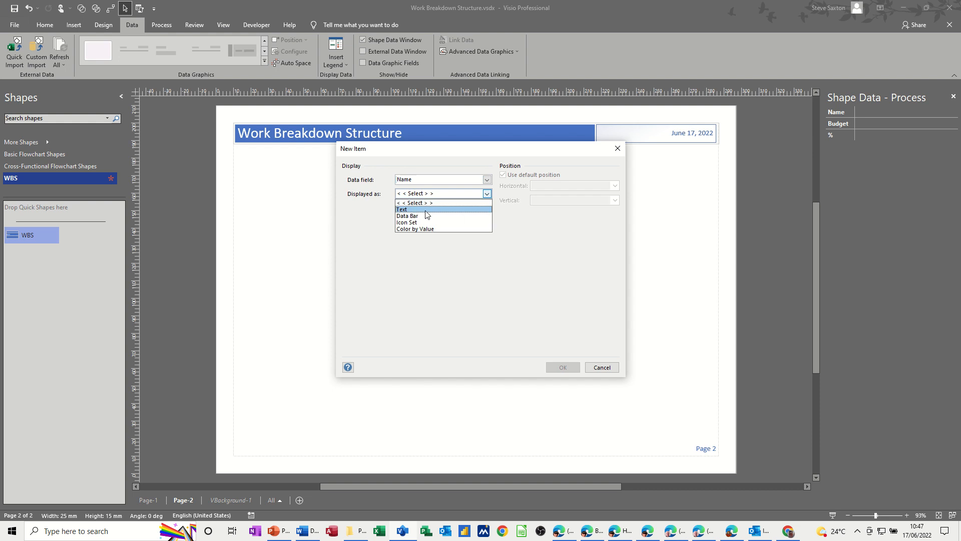
click(426, 210)
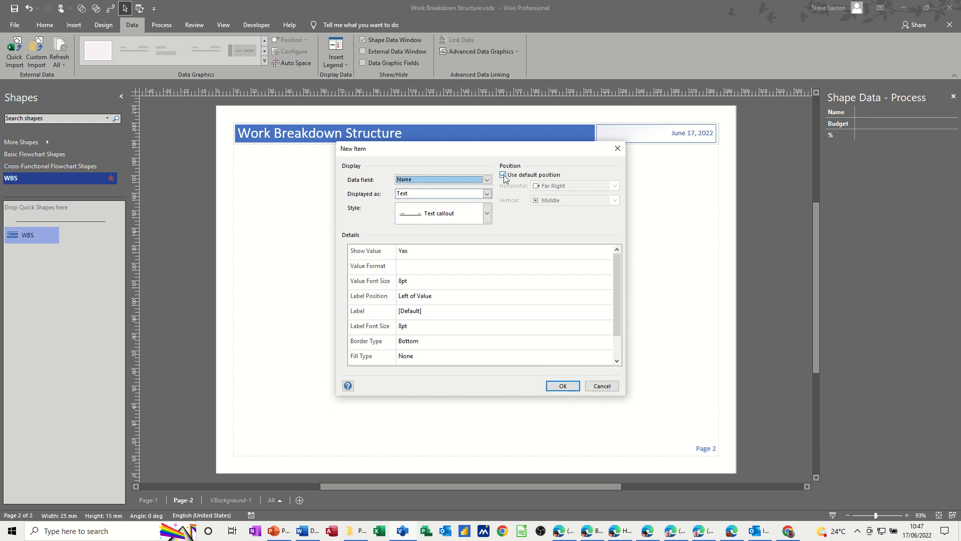
Step: Position the Name item at Left, Top rather than the default, set its label position to Not Shown, and accept the item
click(504, 175)
click(546, 186)
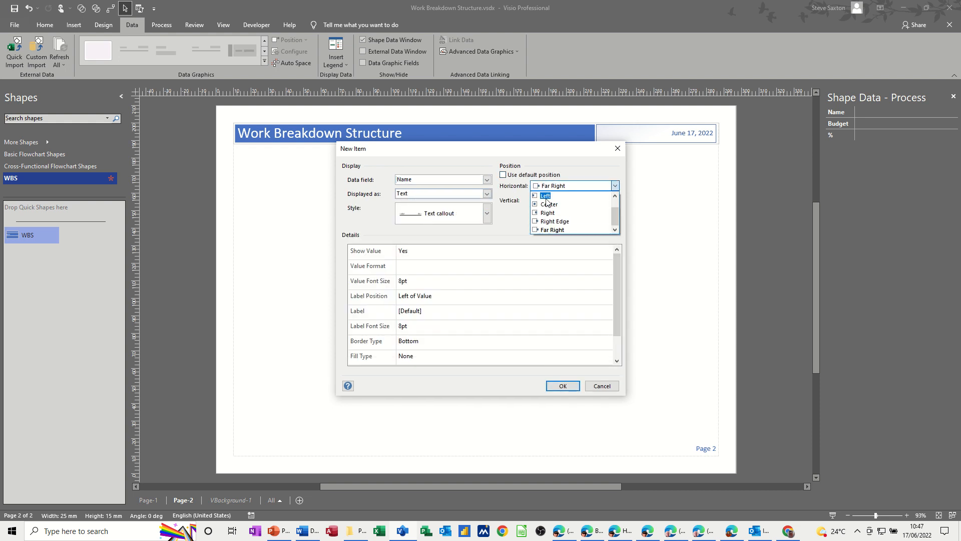
click(545, 196)
click(546, 201)
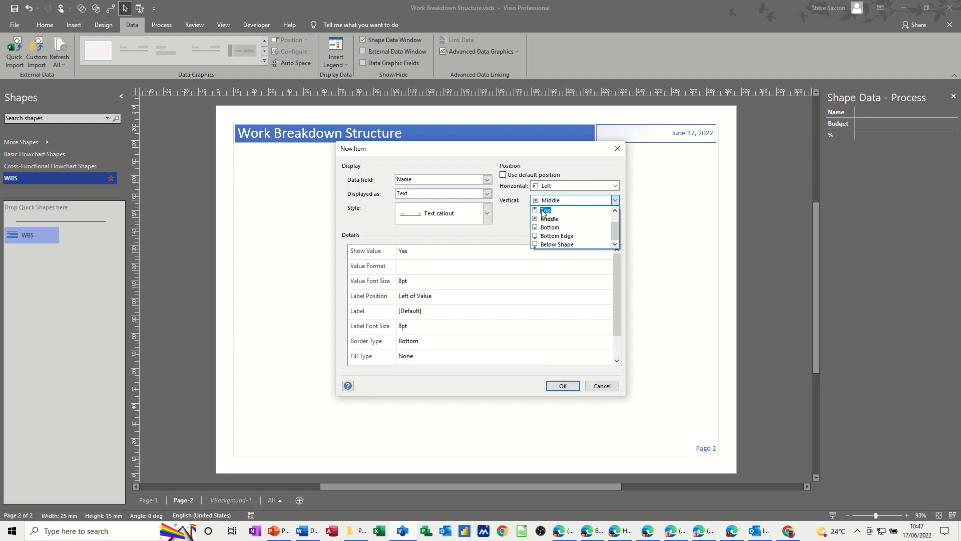
click(545, 211)
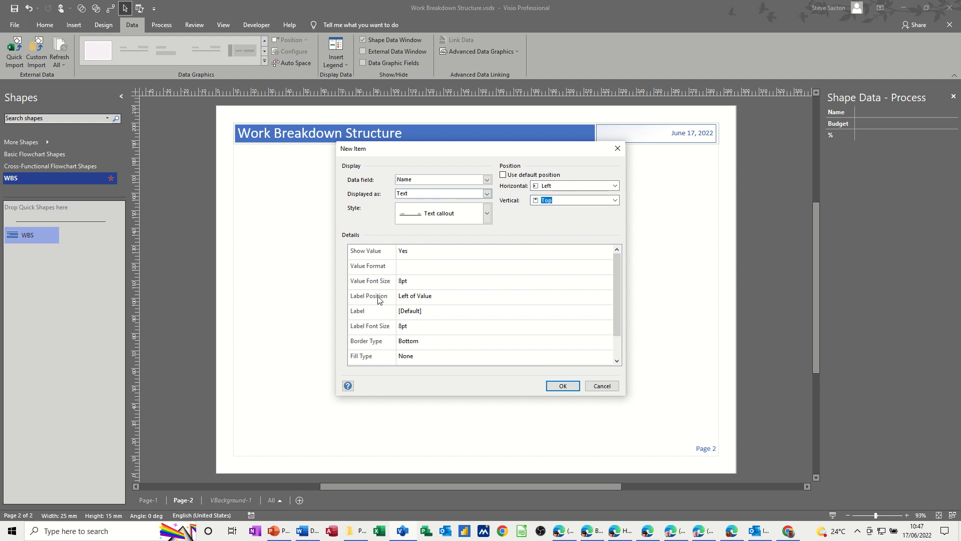
click(415, 298)
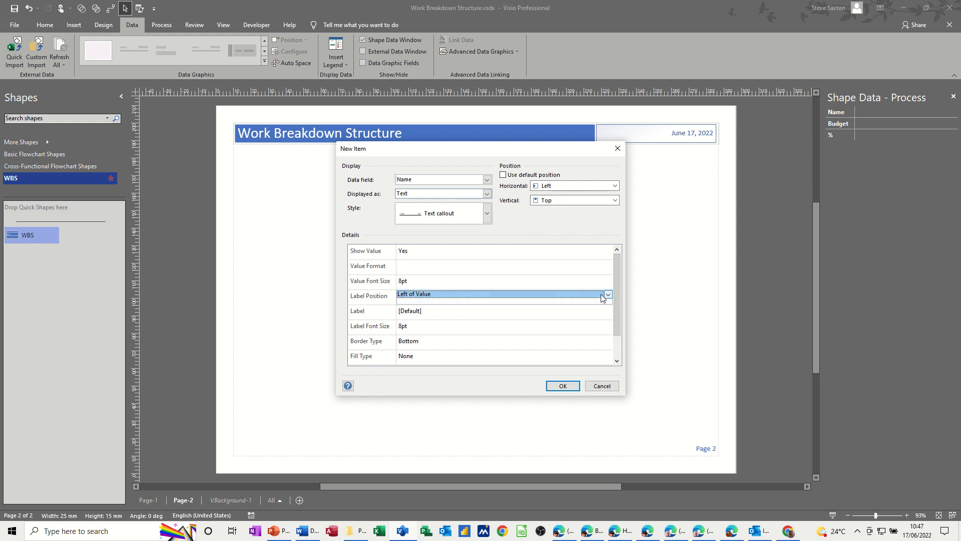
click(607, 294)
click(528, 303)
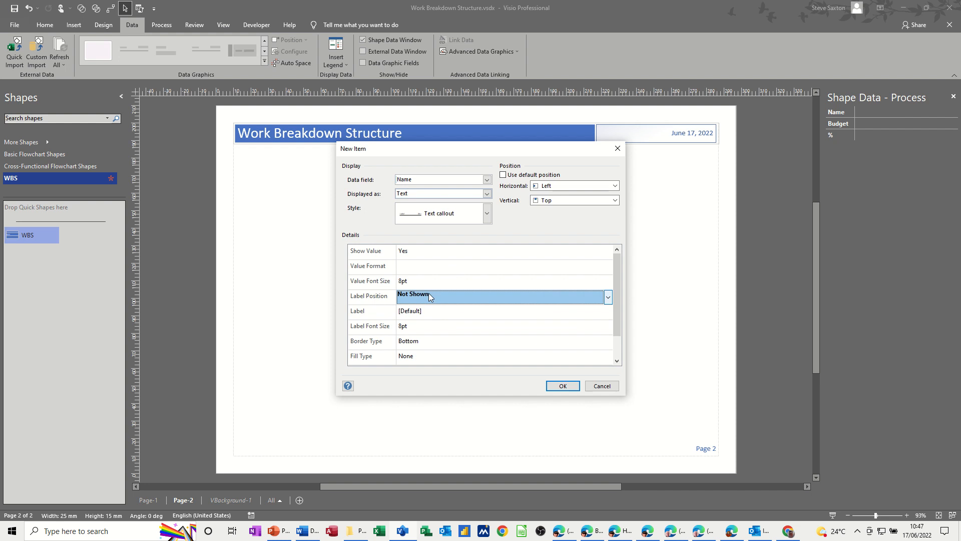
click(563, 389)
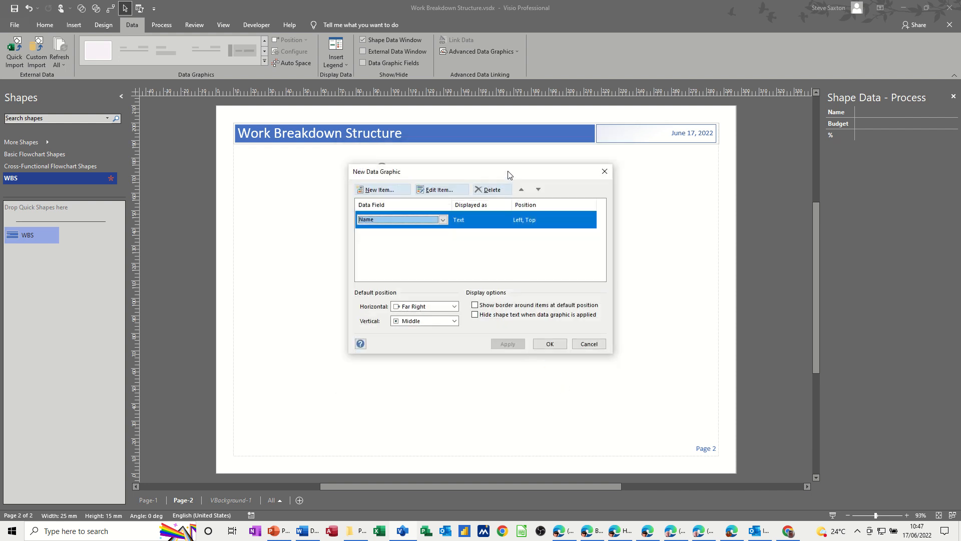
Step: Add a second item to the data graphic displaying the Budget field as Text
drag(508, 170, 584, 184)
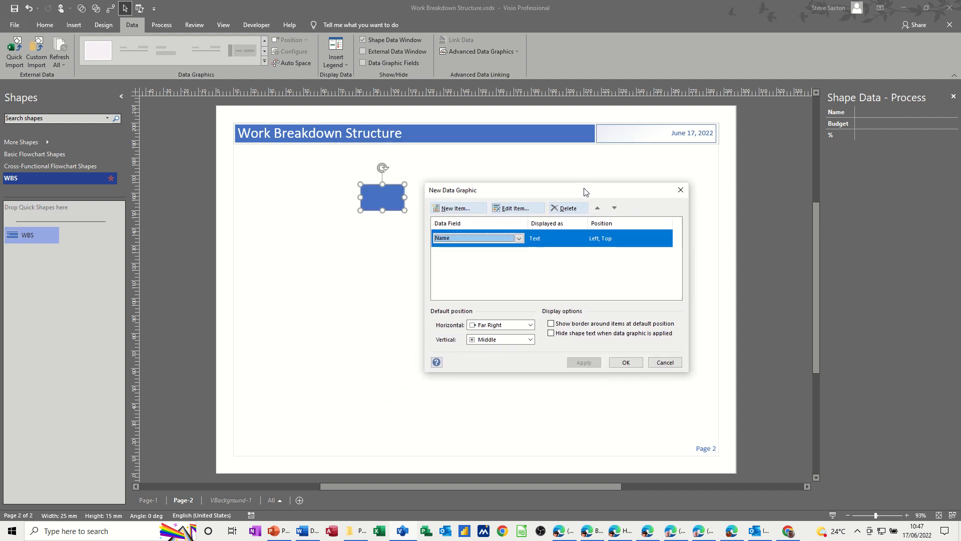
click(457, 203)
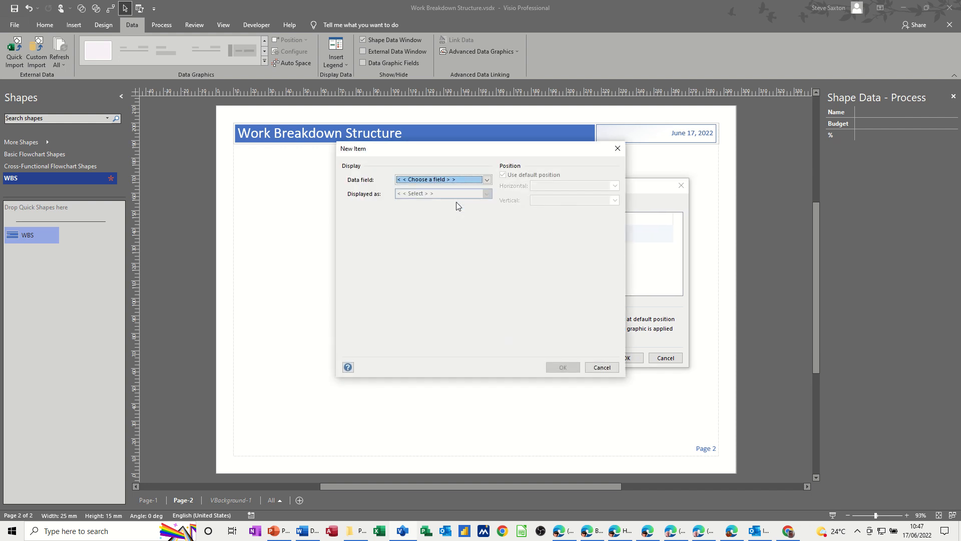
click(488, 179)
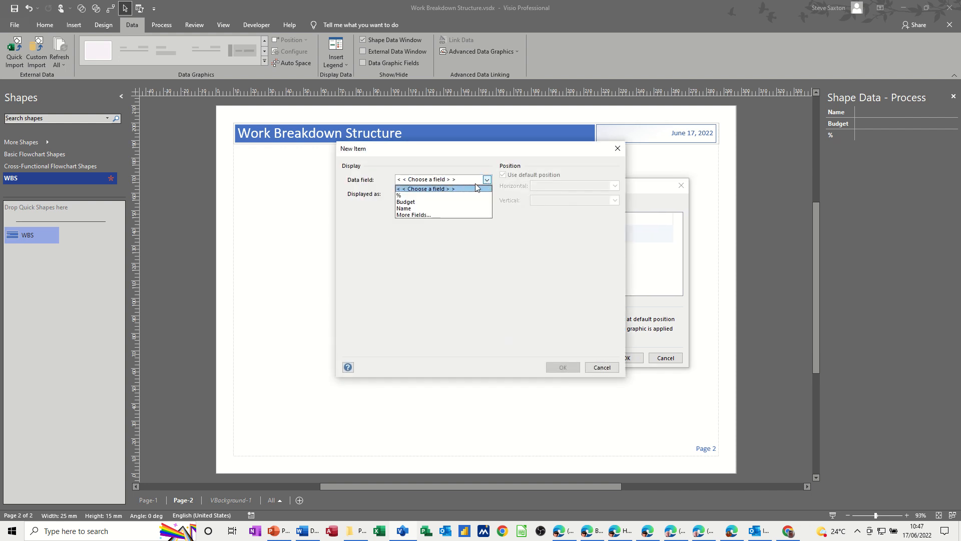
click(443, 200)
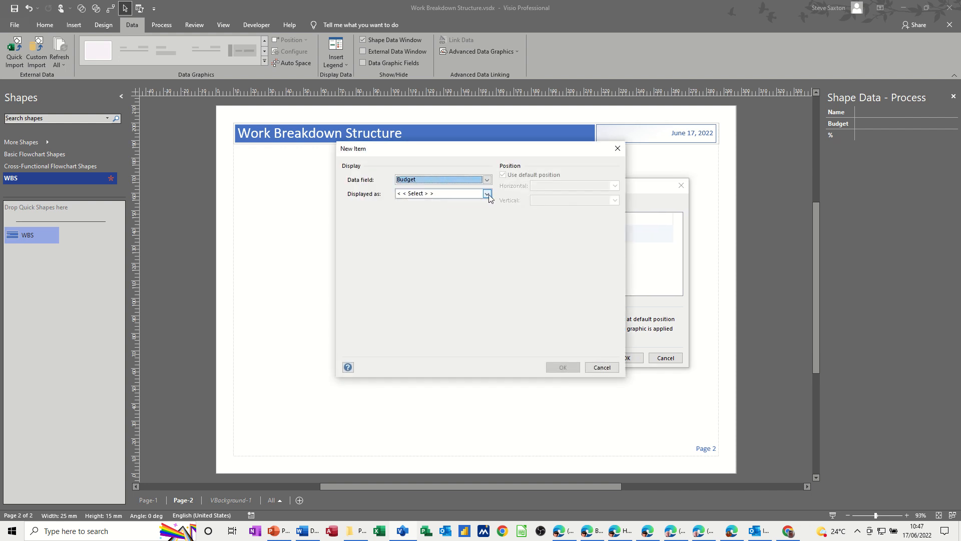
click(486, 194)
click(452, 210)
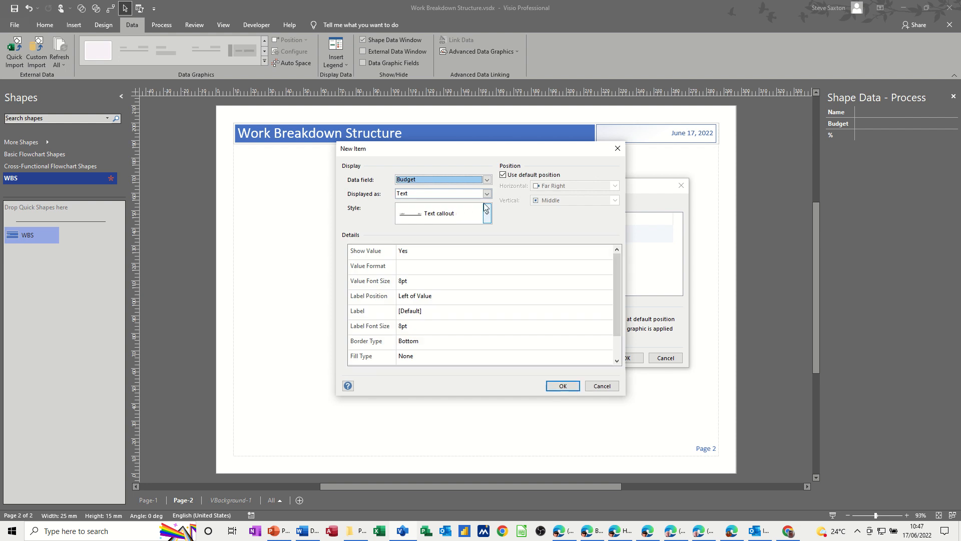
Step: Override the Budget item's default position with horizontal Left, set its label position to Not Shown, and accept the item
click(502, 175)
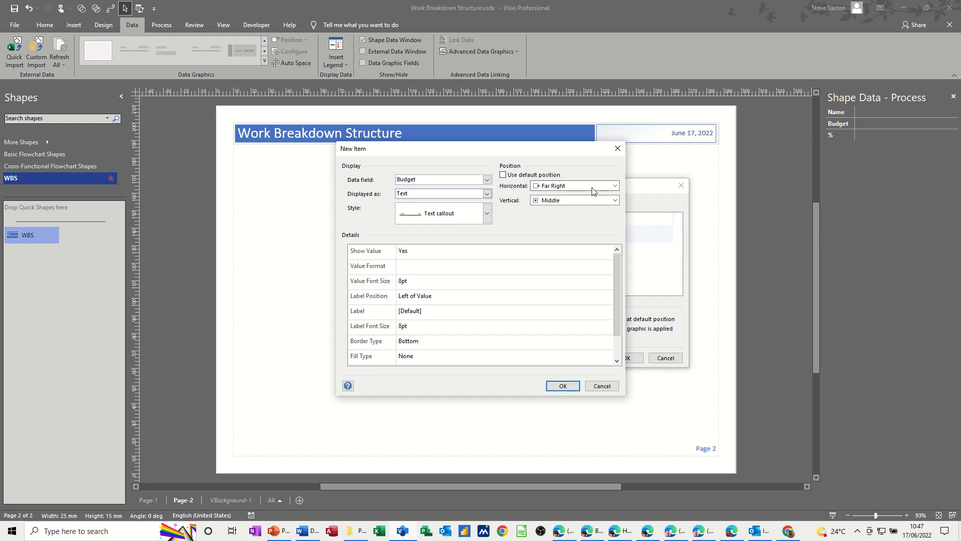
click(555, 186)
click(545, 196)
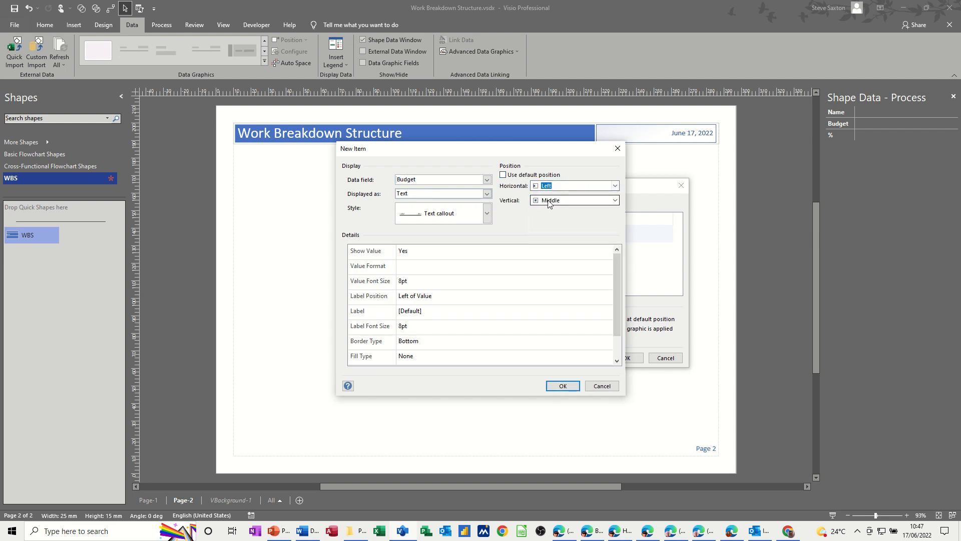
click(438, 299)
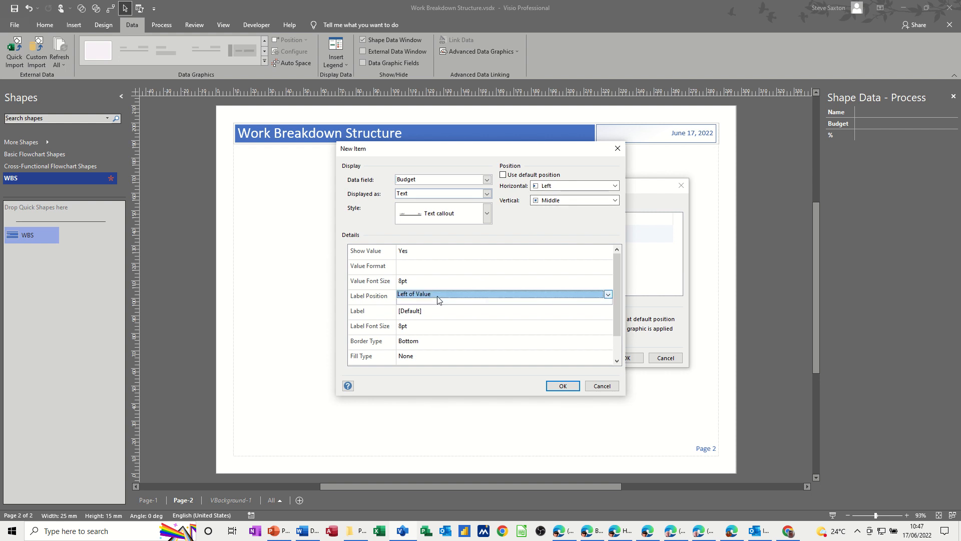
click(608, 297)
click(503, 303)
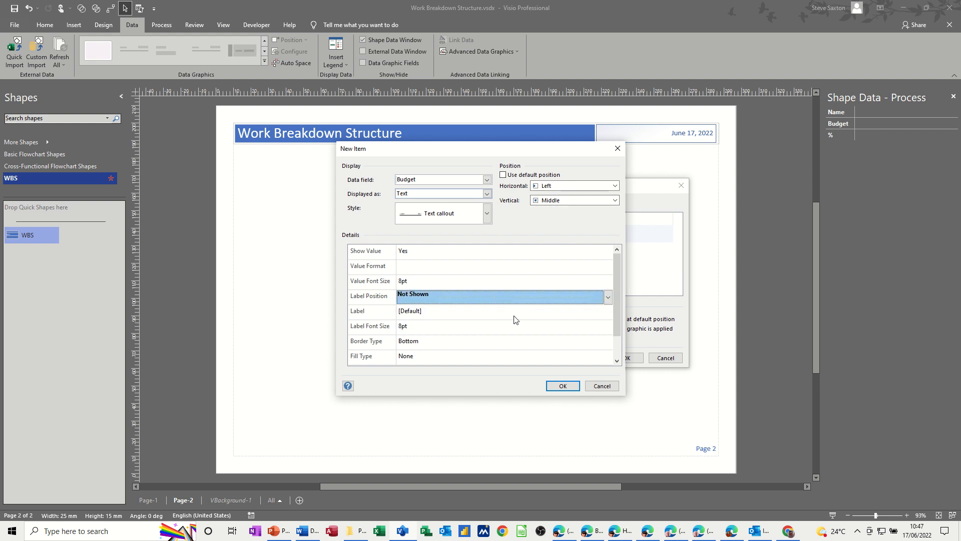
click(559, 390)
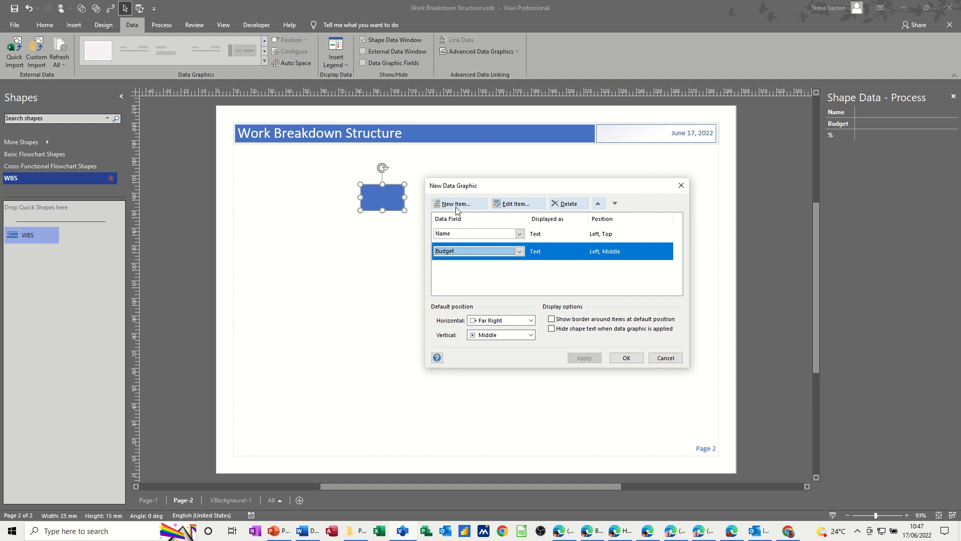
Step: Add a third item displaying the % field as a Data Bar in the Progress bar style
click(456, 205)
click(470, 182)
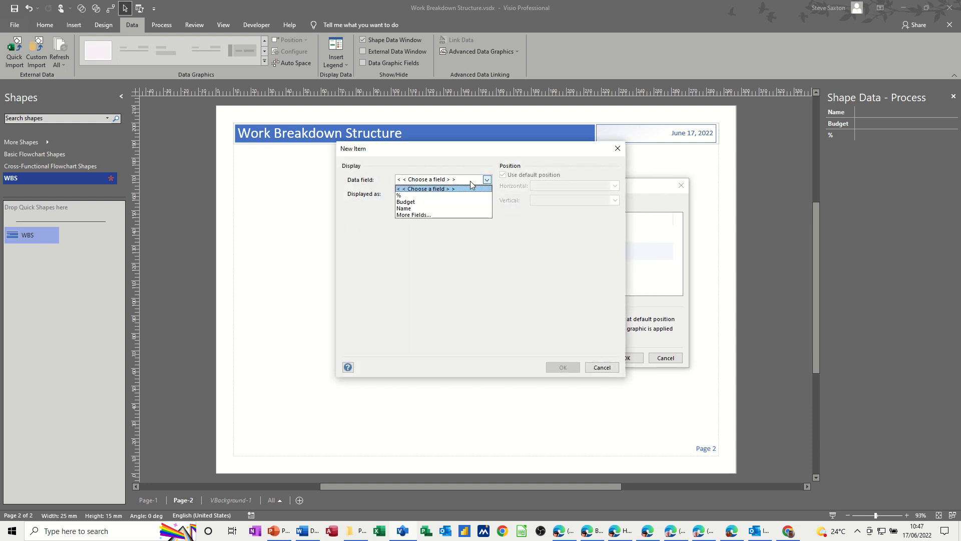
click(436, 195)
click(487, 194)
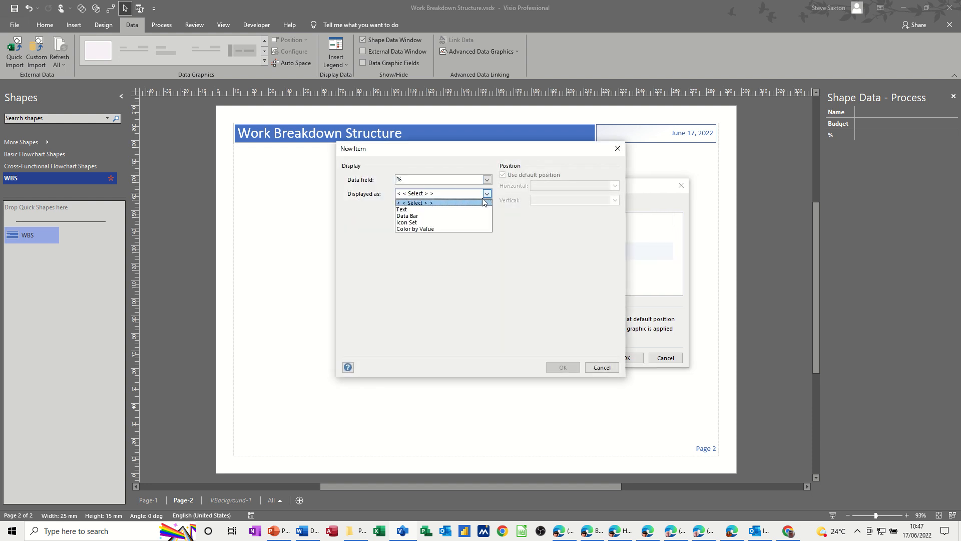
click(421, 217)
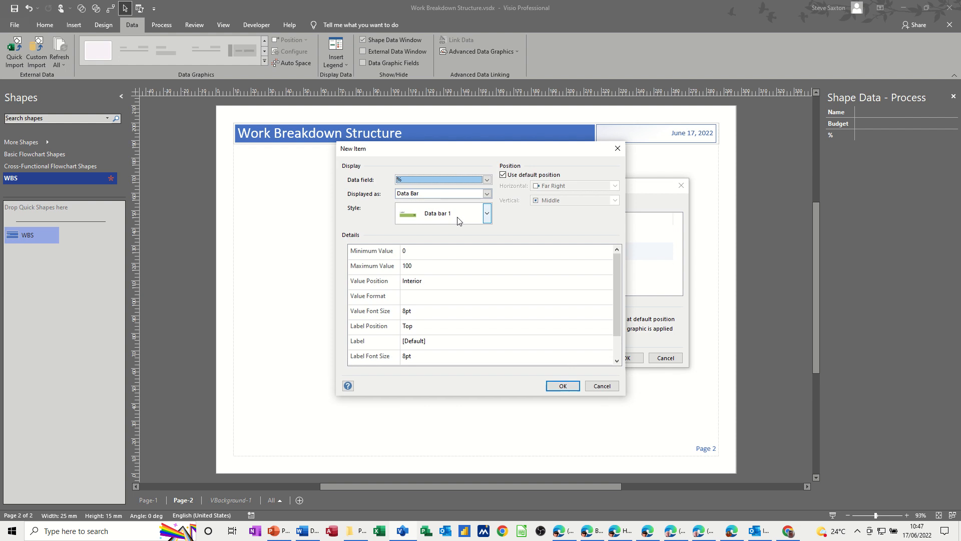
click(486, 213)
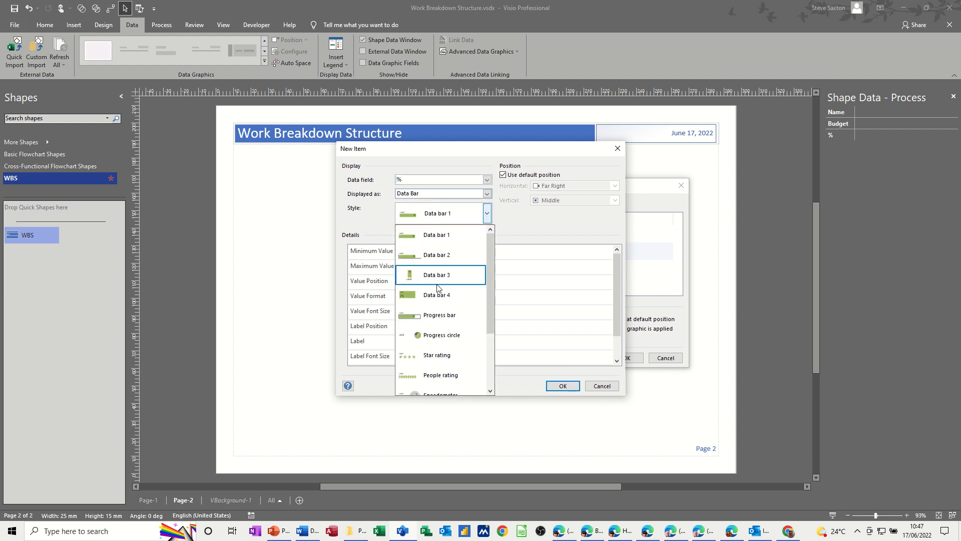
click(442, 317)
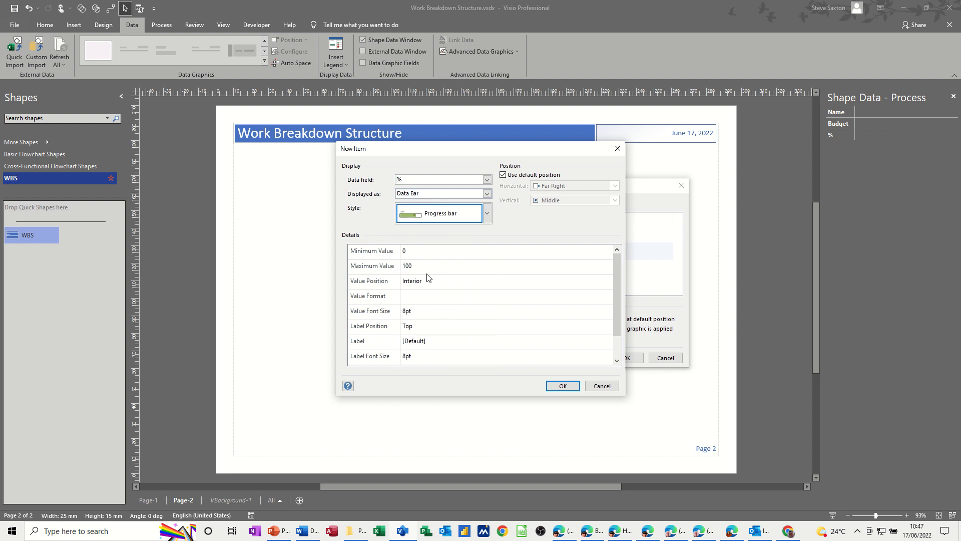
Step: Set the % item's label position to Not Shown and apply the finished data graphic to the selected Process shape
click(420, 328)
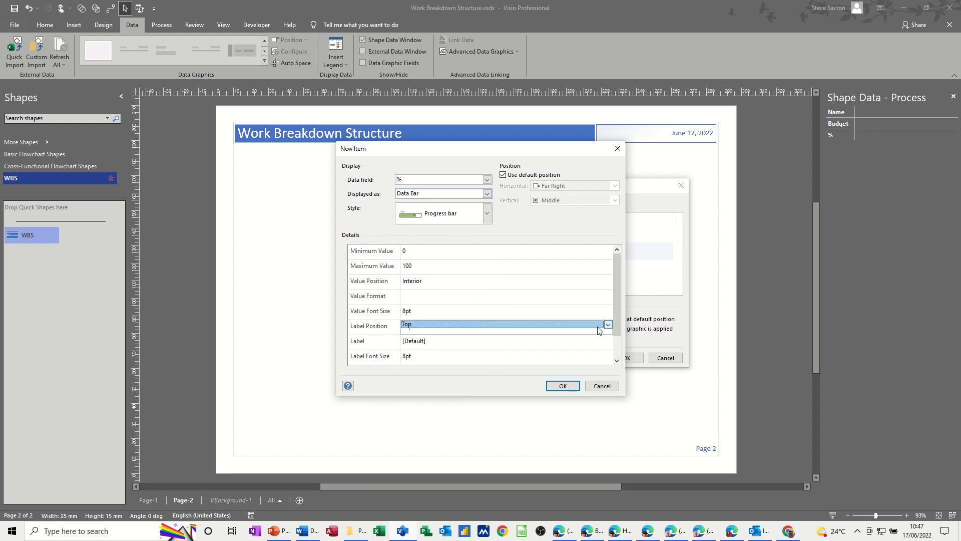
click(608, 326)
click(515, 334)
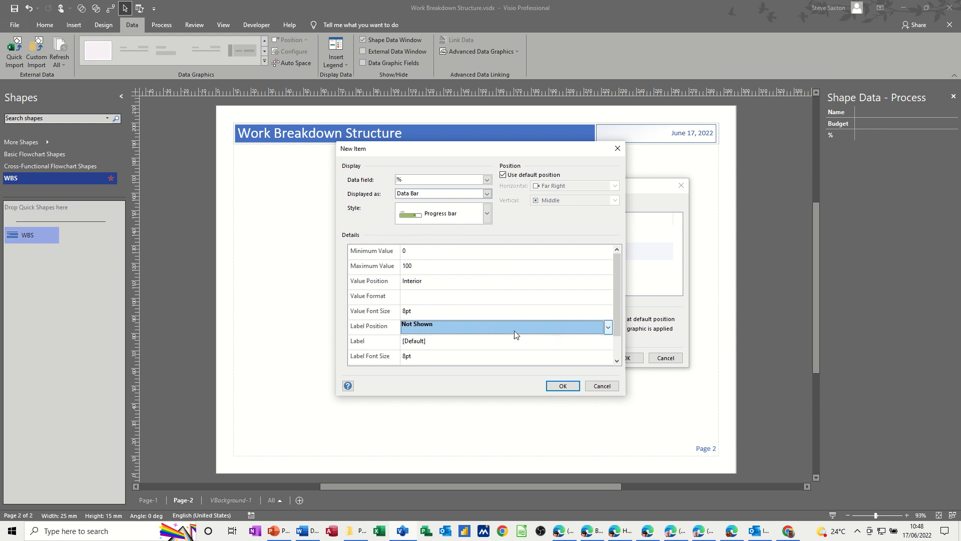
click(560, 386)
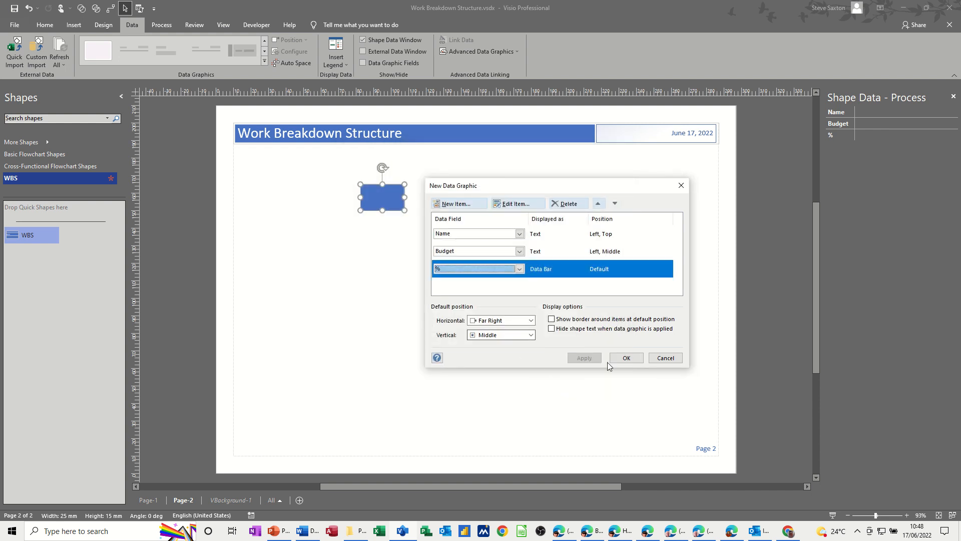
click(629, 359)
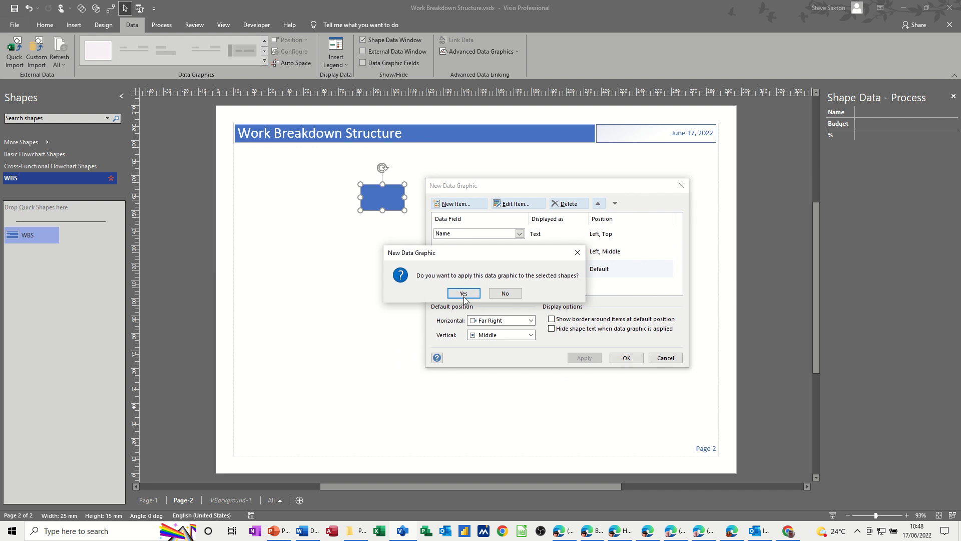
click(463, 293)
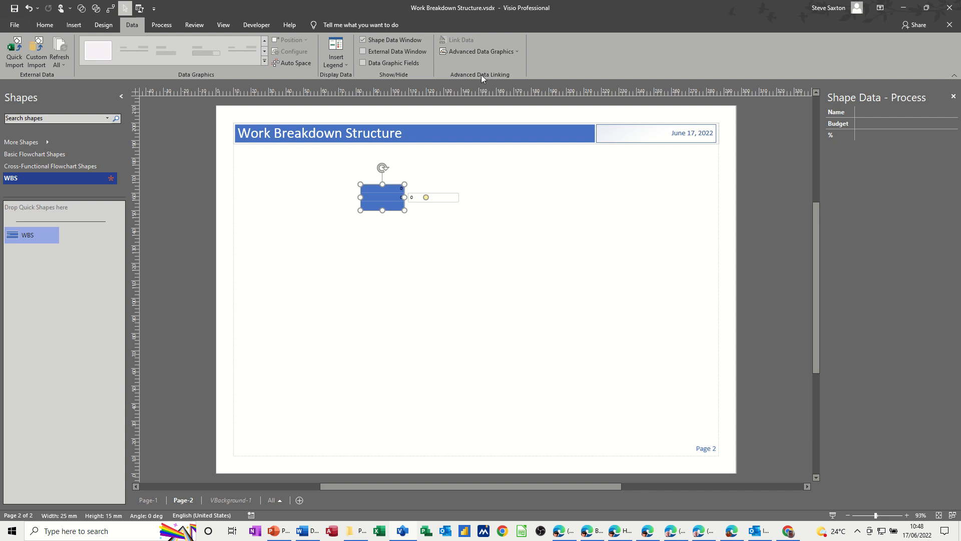
Step: Open the selected shape's data graphic and its % data bar item for editing
click(473, 52)
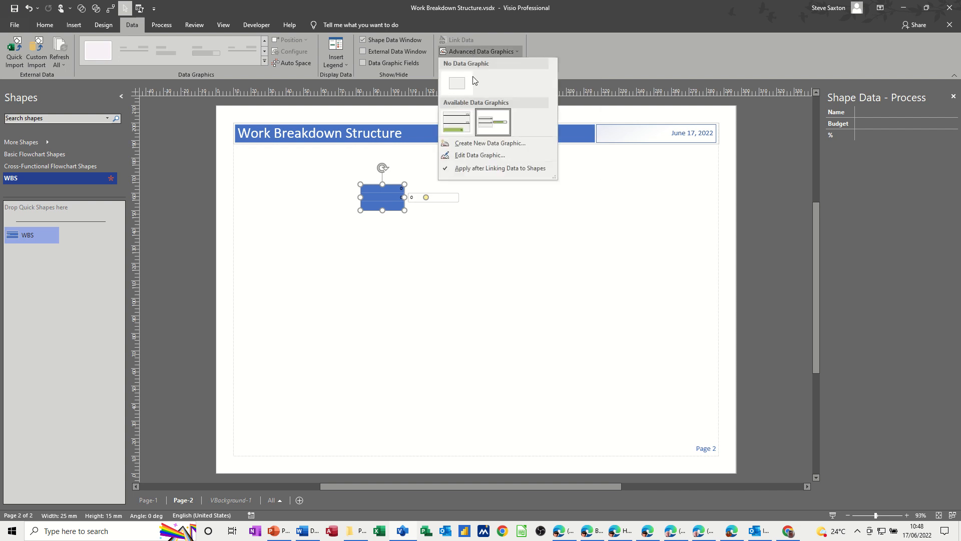
click(467, 154)
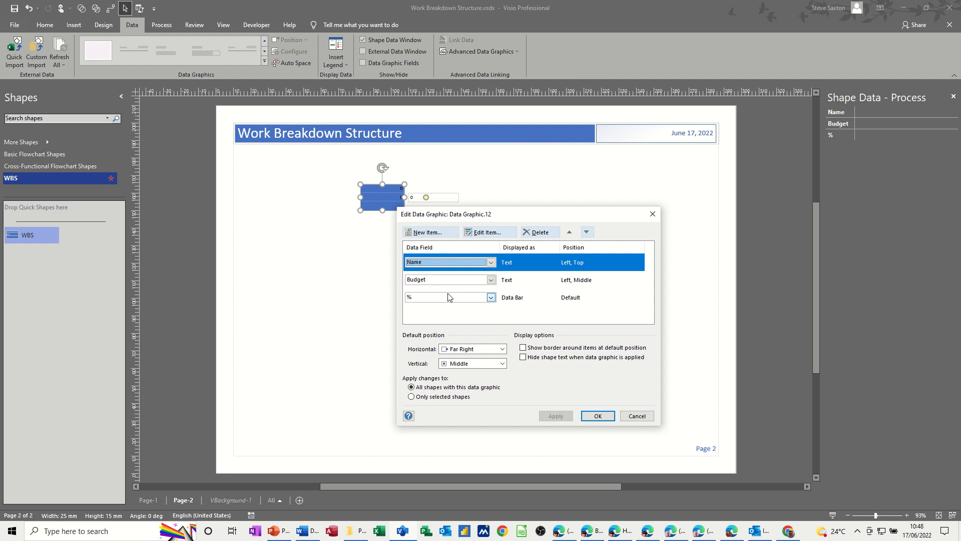
click(447, 298)
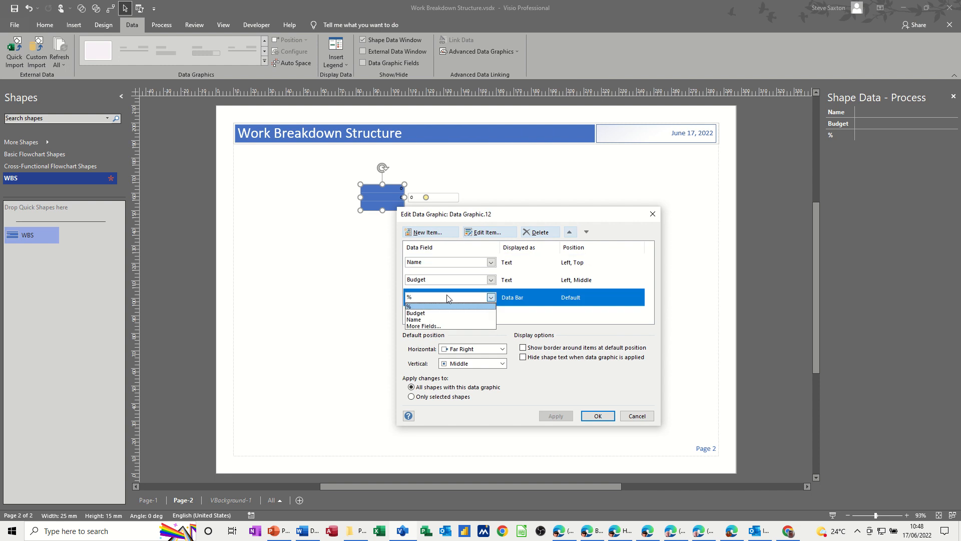
click(449, 298)
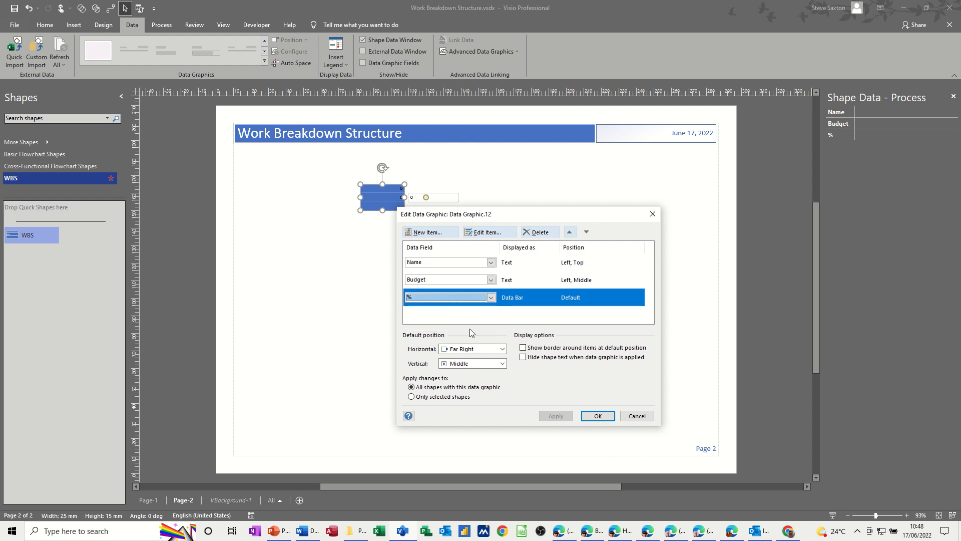
click(482, 233)
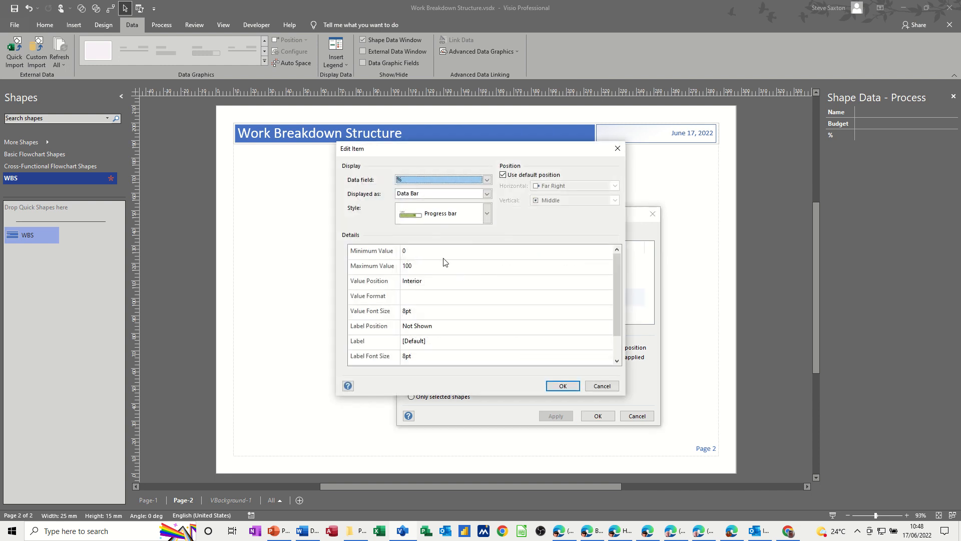
Step: Change the % item's data bar style to Data bar 1
click(487, 214)
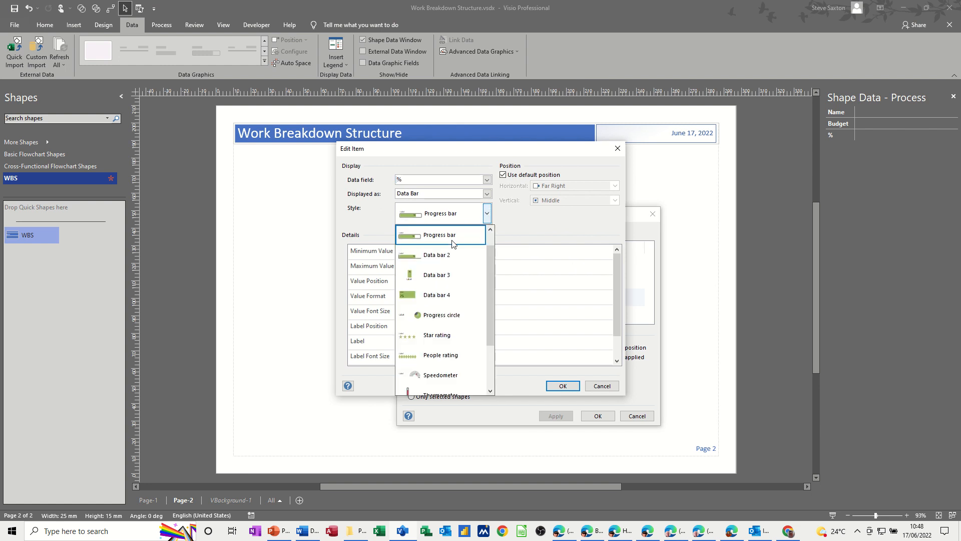
scroll(494, 240, up, 1)
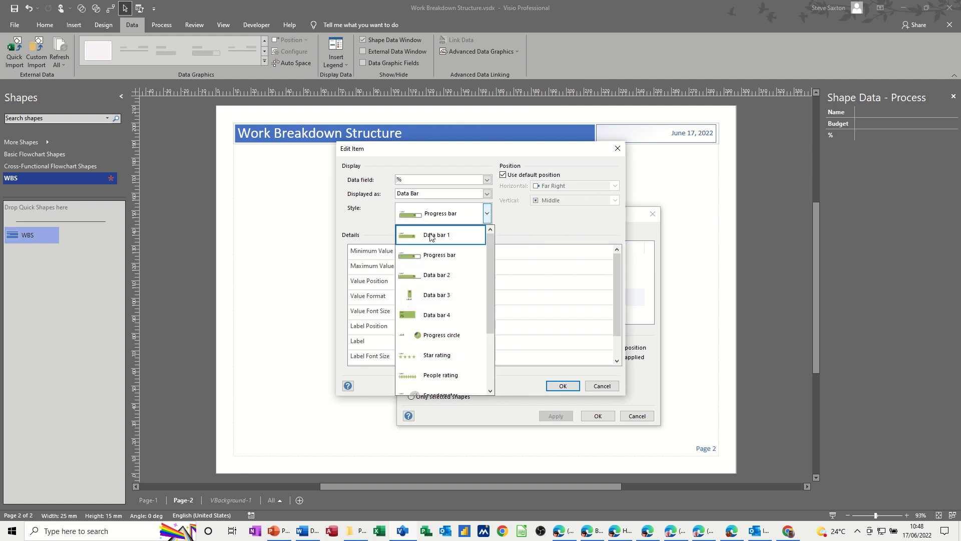
click(436, 235)
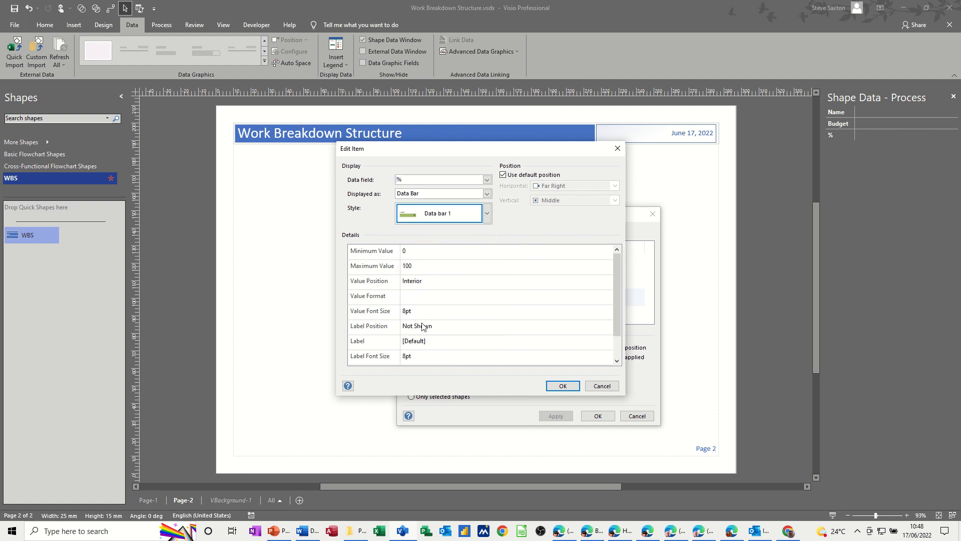
Step: Override the % item's default position with horizontal Left and vertical Bottom
click(503, 175)
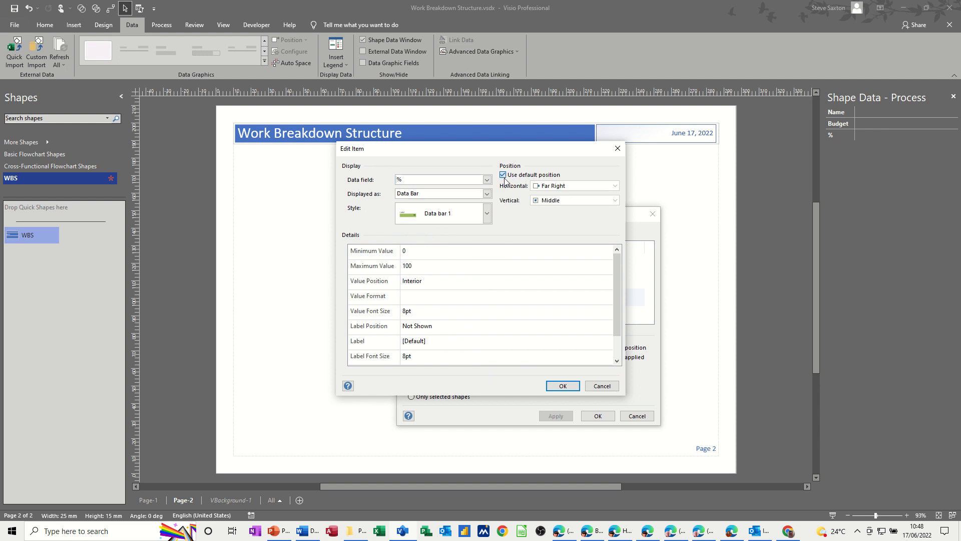
click(543, 186)
click(543, 196)
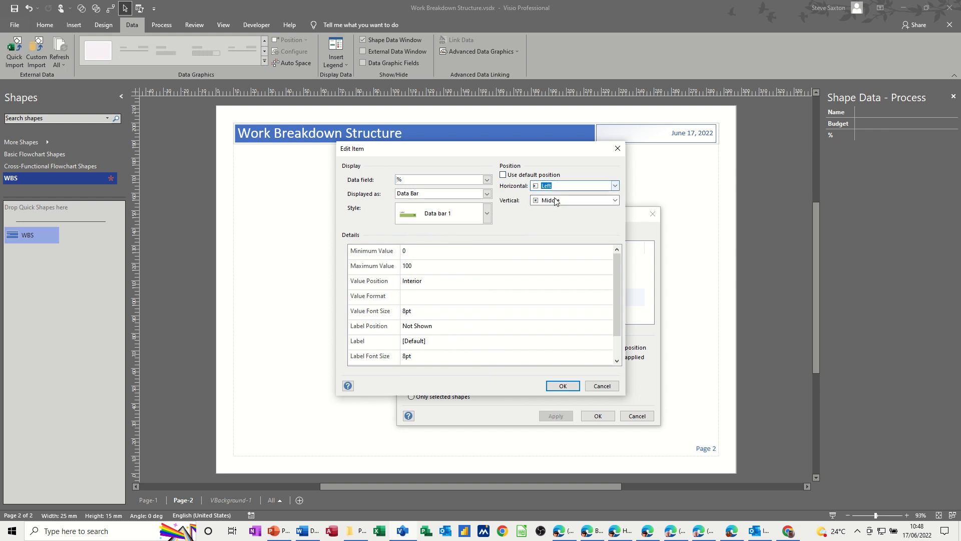
click(550, 203)
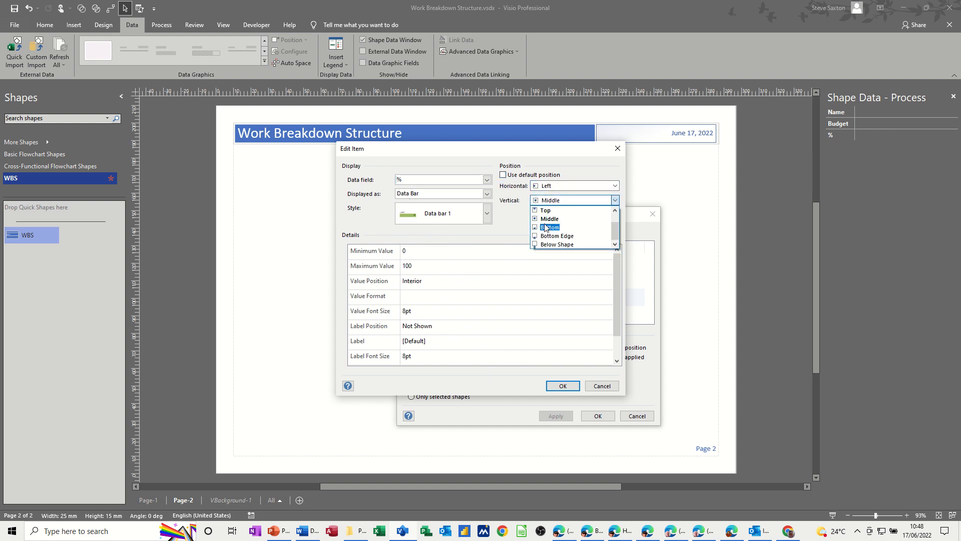
click(546, 228)
Step: Set the % item's style to Progress bar and apply the edited data graphic to the shape
click(484, 222)
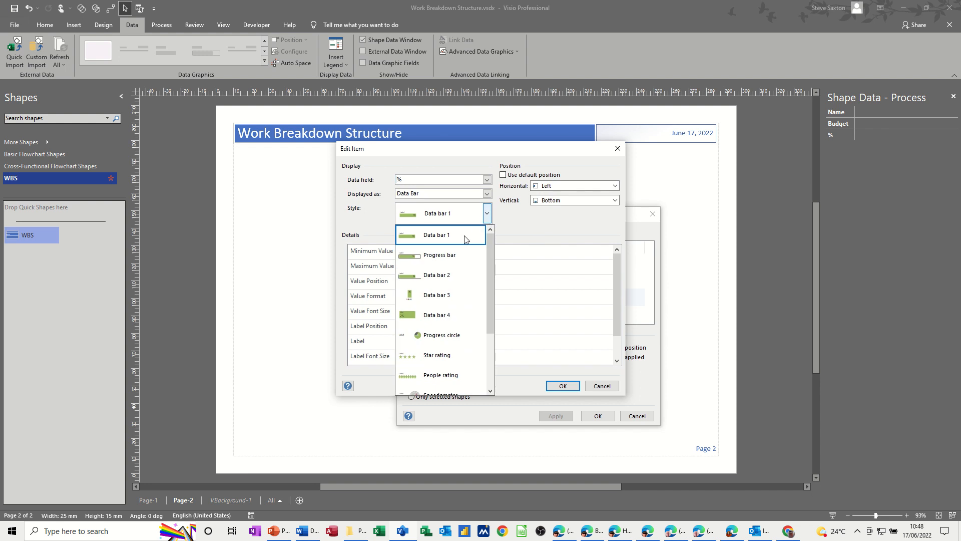
click(461, 252)
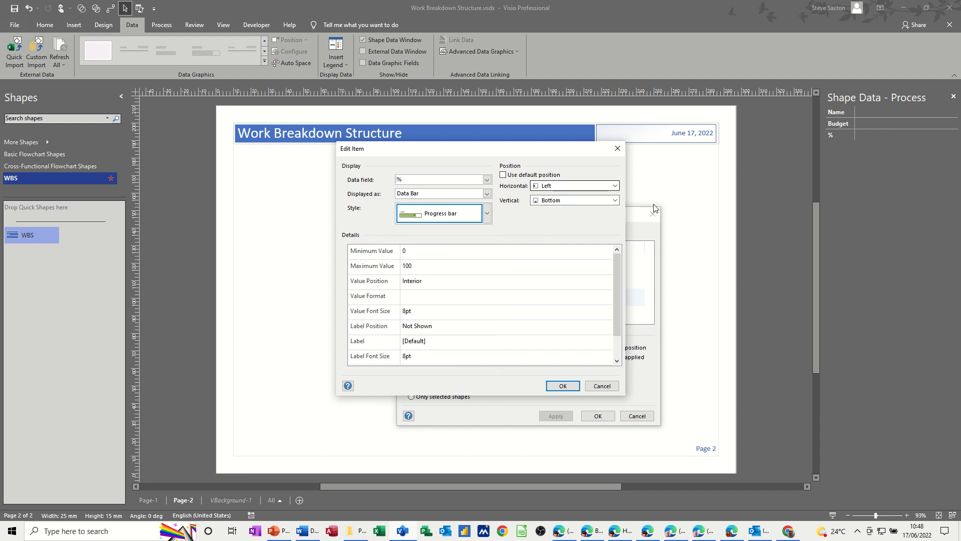
click(563, 386)
click(598, 415)
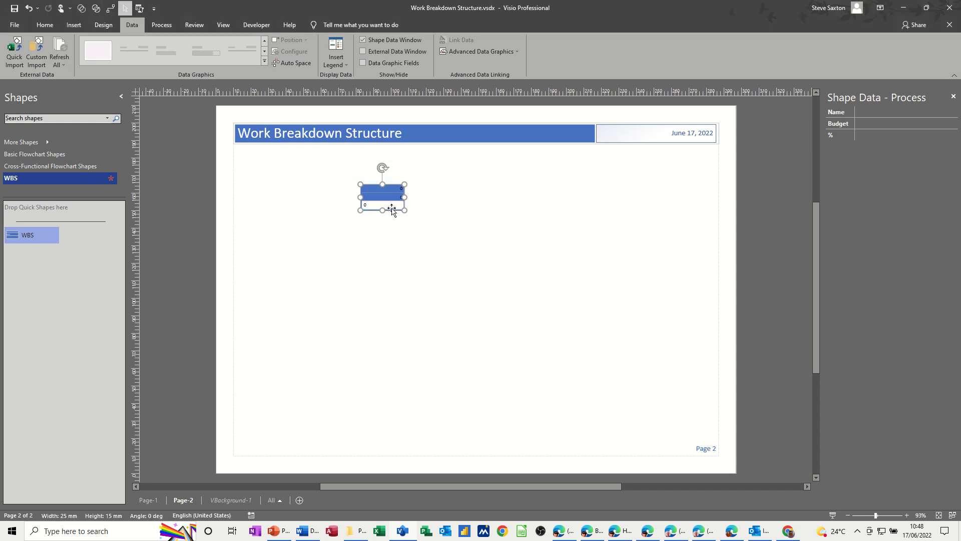
Step: Format the Name and Budget text callouts on the Process shape with white, left-aligned text
mouse_move(401, 228)
click(393, 189)
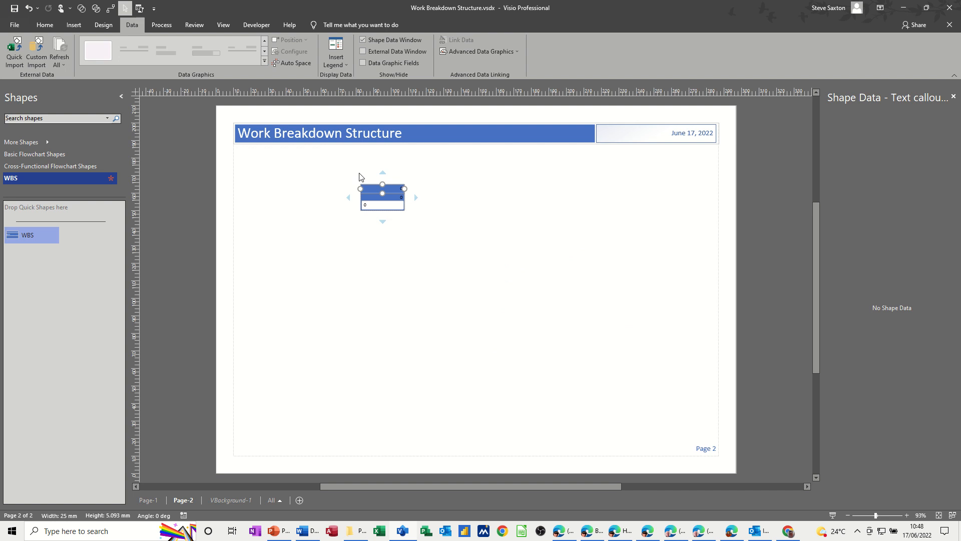
click(44, 25)
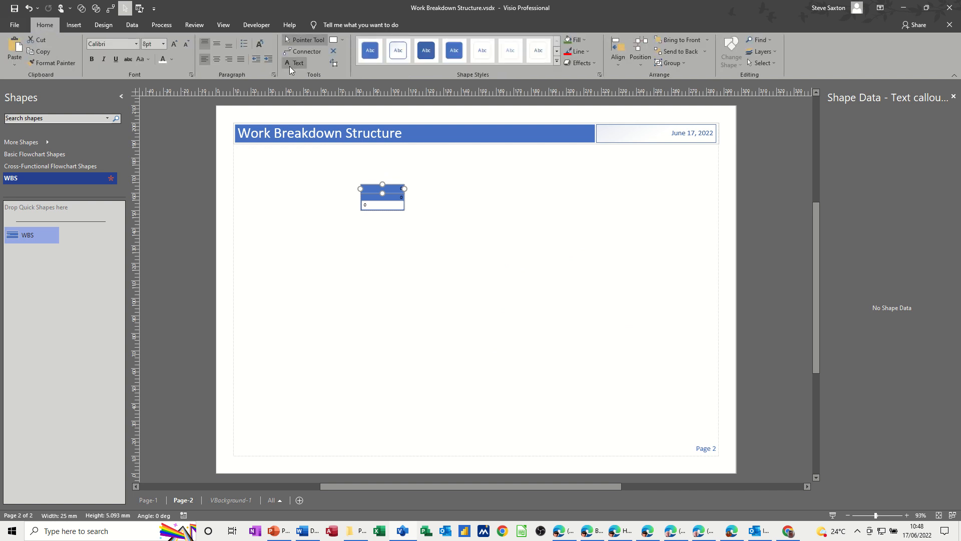
key(ctrl+z)
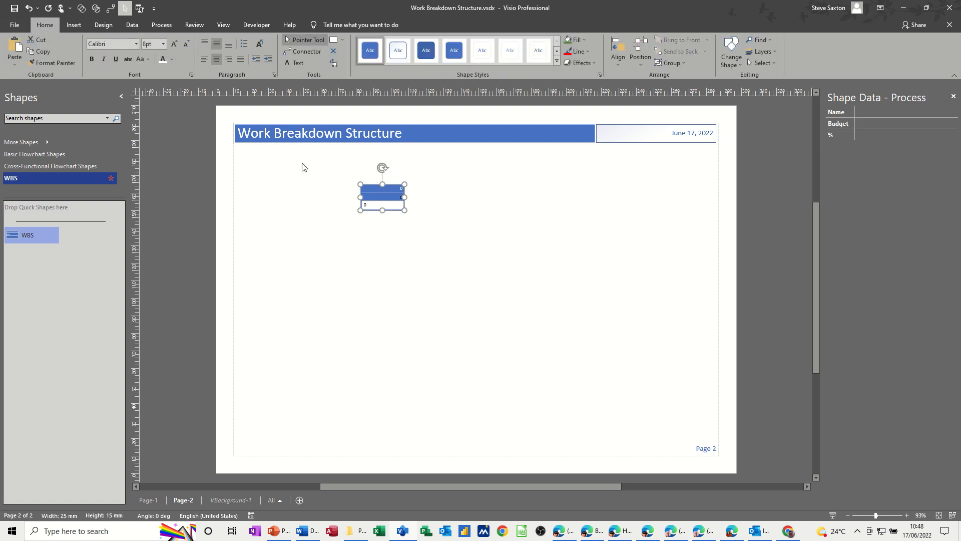
click(378, 196)
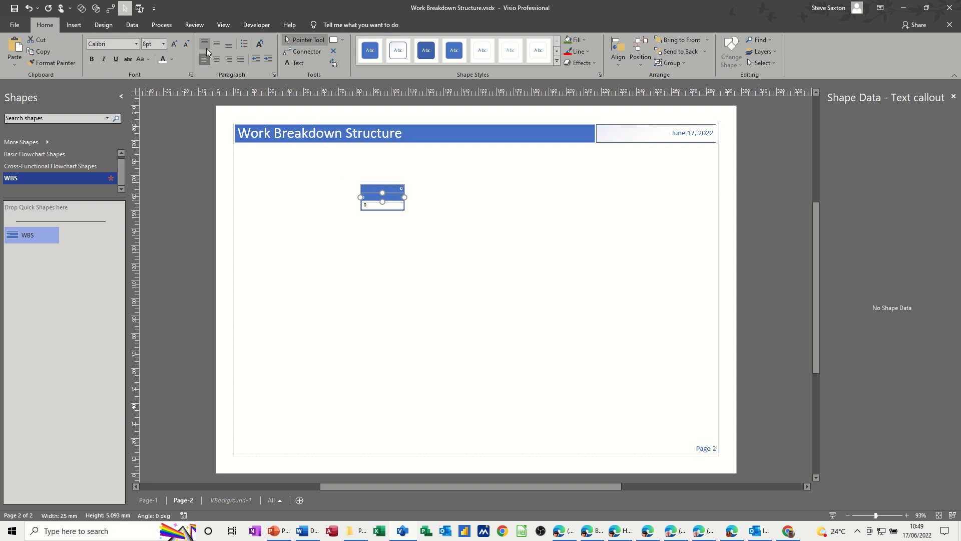
drag(368, 190, 368, 183)
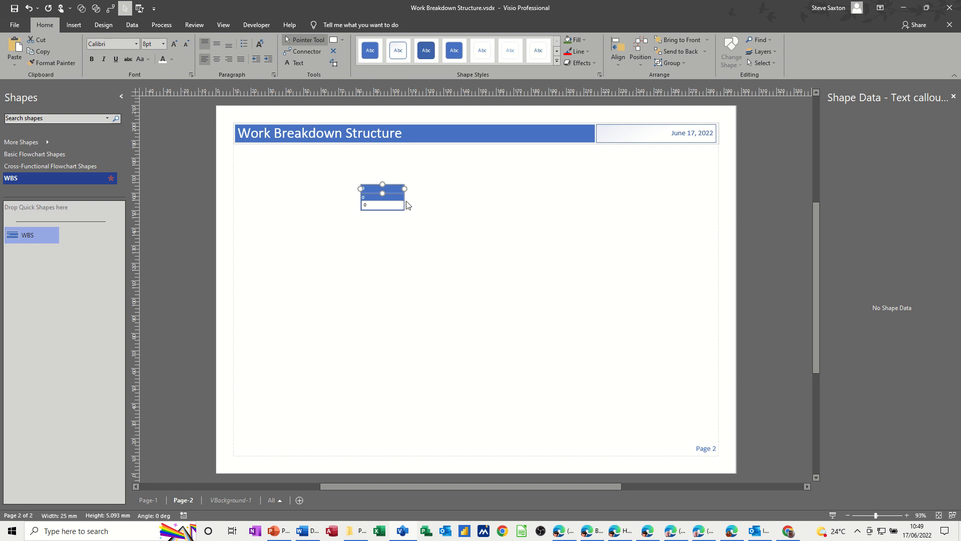
click(424, 211)
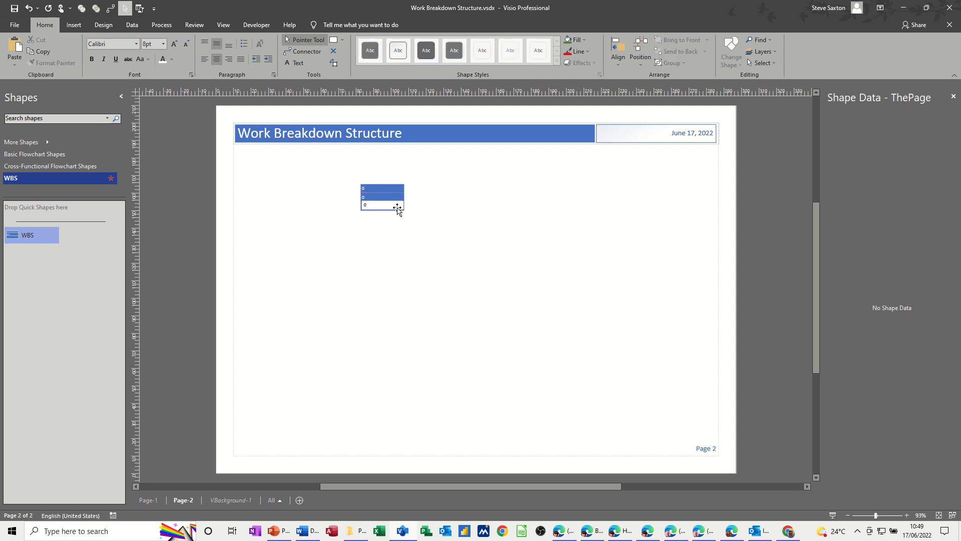
Step: Fill in the Process shape's data with Name Main, Budget 2345 and % 34
click(393, 191)
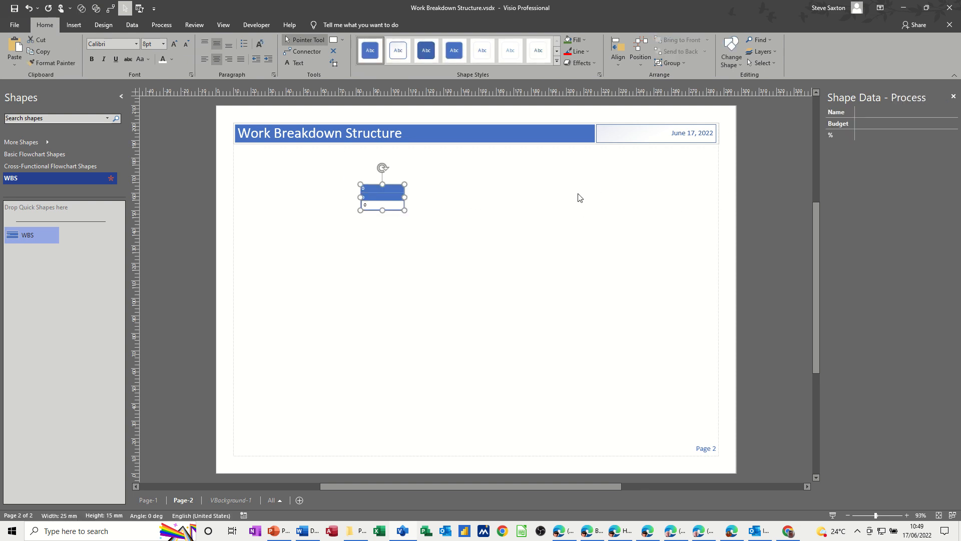
click(869, 112)
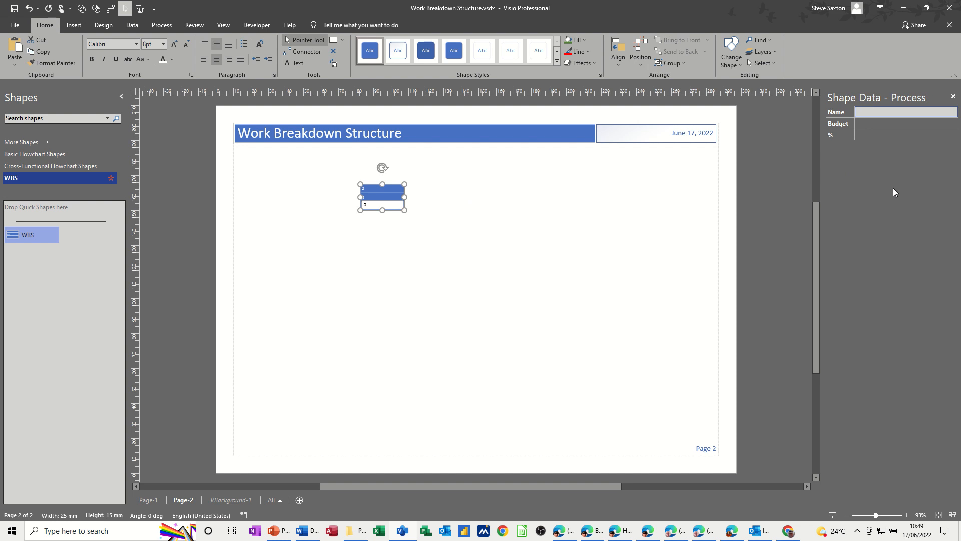
text(Main)
click(874, 124)
text(2345)
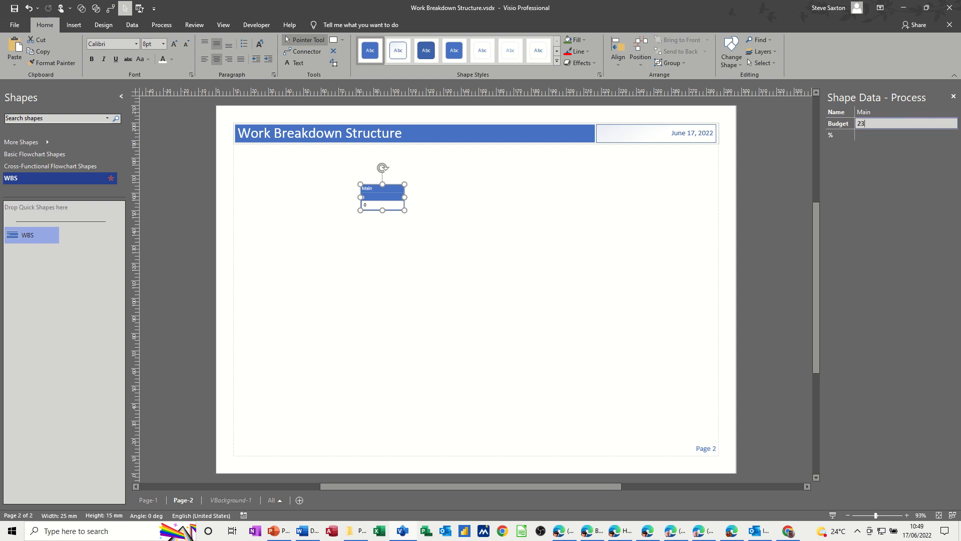
click(880, 134)
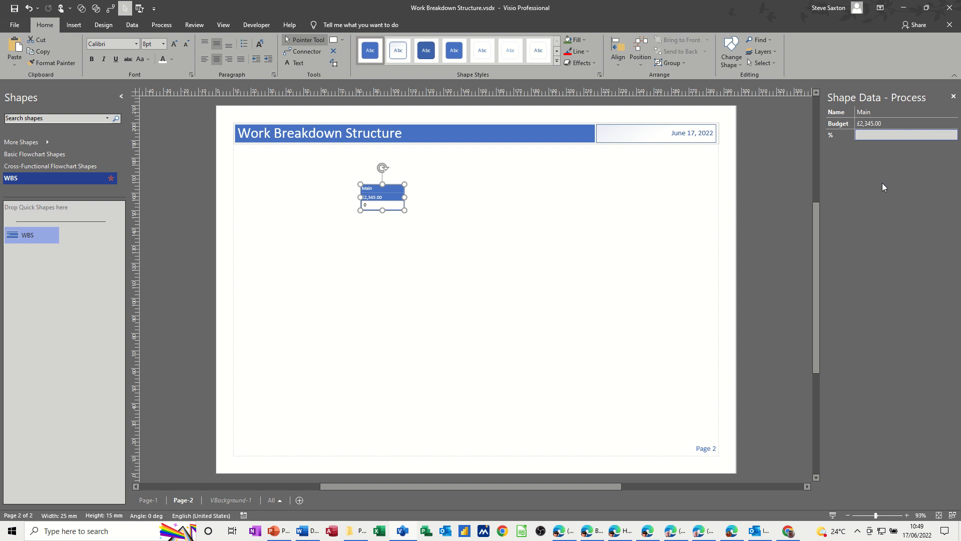
text(34)
key(Return)
Step: Clear the Process shape's Name and % values and reset its Budget to £0.00
click(876, 125)
click(877, 112)
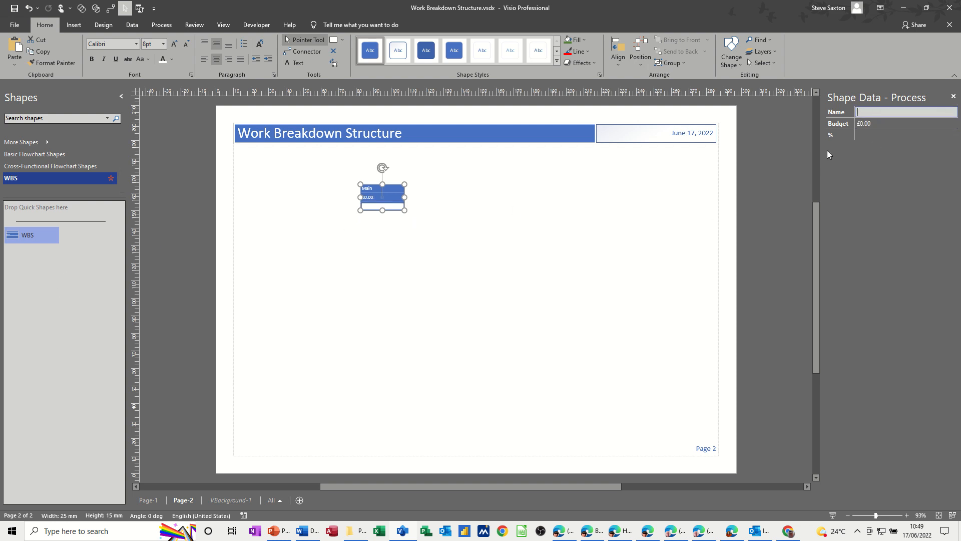
click(531, 235)
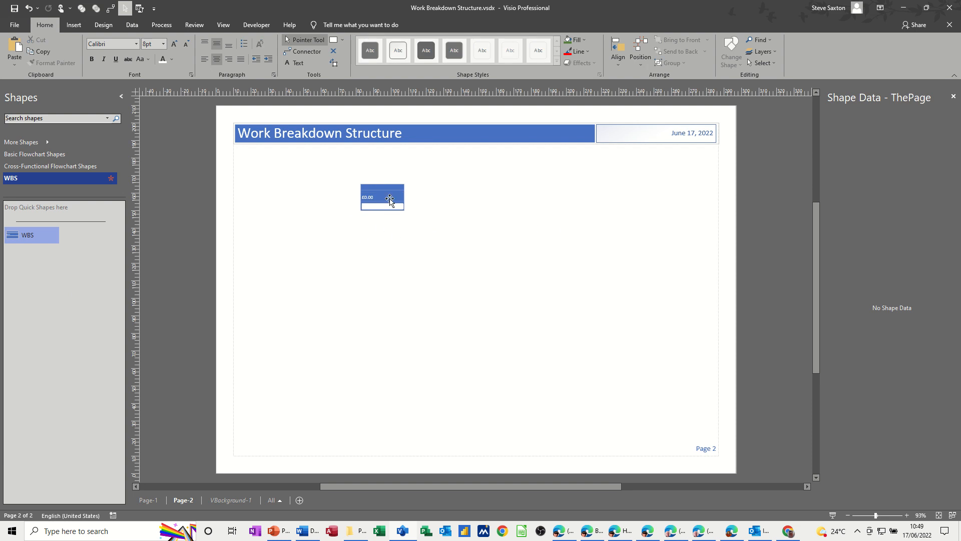
Step: Move the finished Process shape into the WBS stencil as a master named WBS 1 and save the stencil
drag(394, 203, 86, 257)
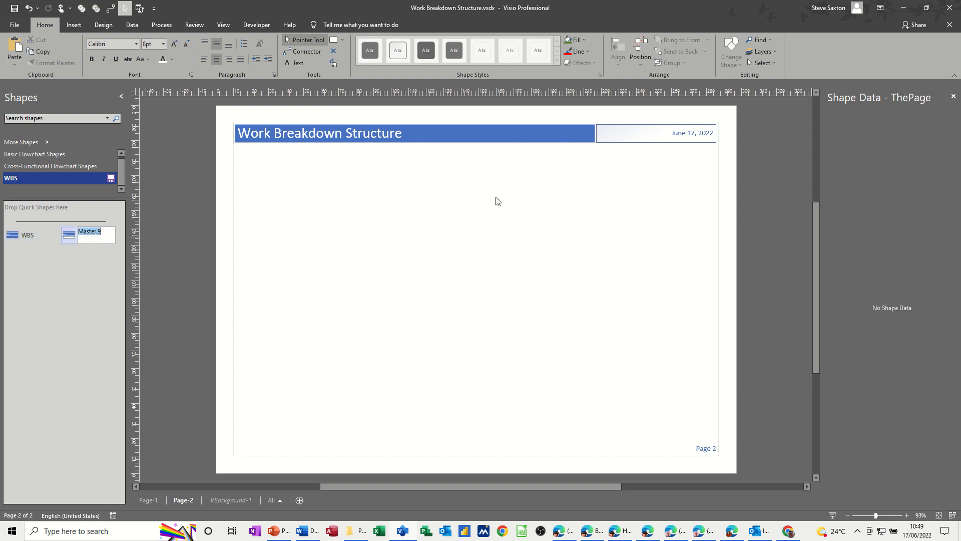
text(W)
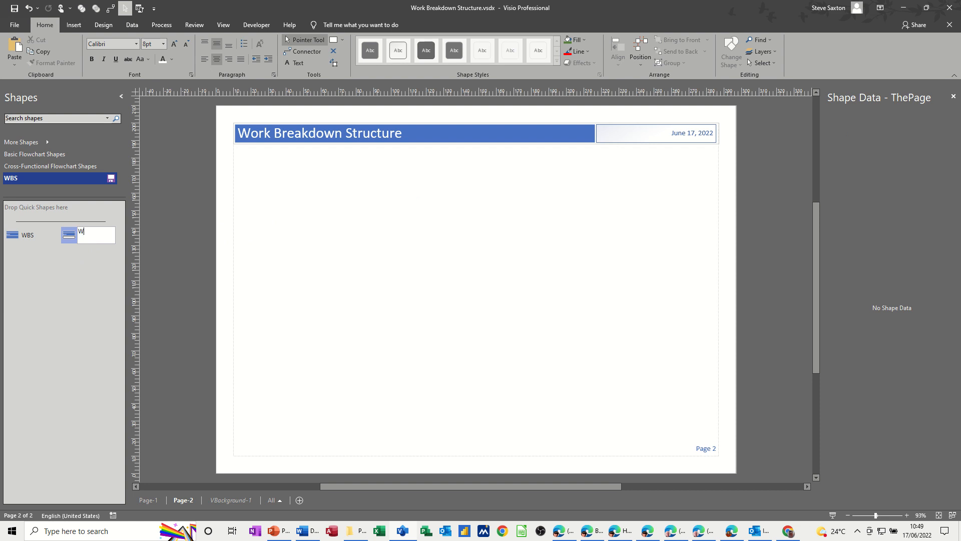
text(BS 1)
click(14, 301)
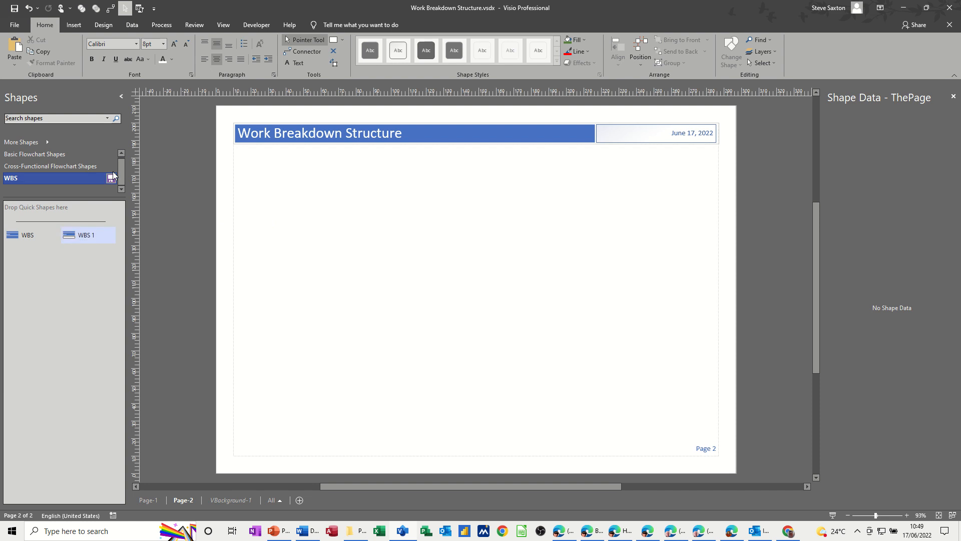
click(45, 144)
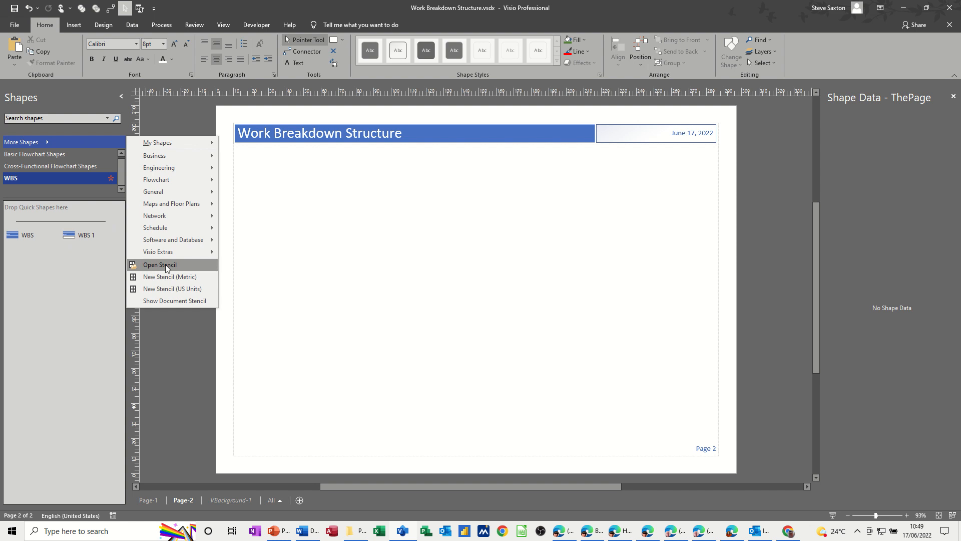
click(58, 259)
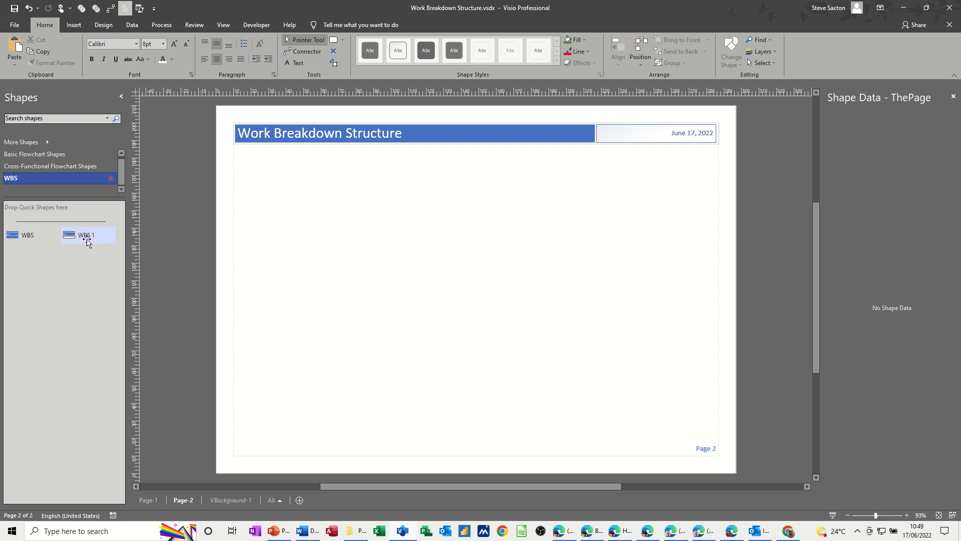
Step: Place two WBS 1 shapes on Page-2, one centred below the title and one lower to its left
drag(82, 236, 451, 176)
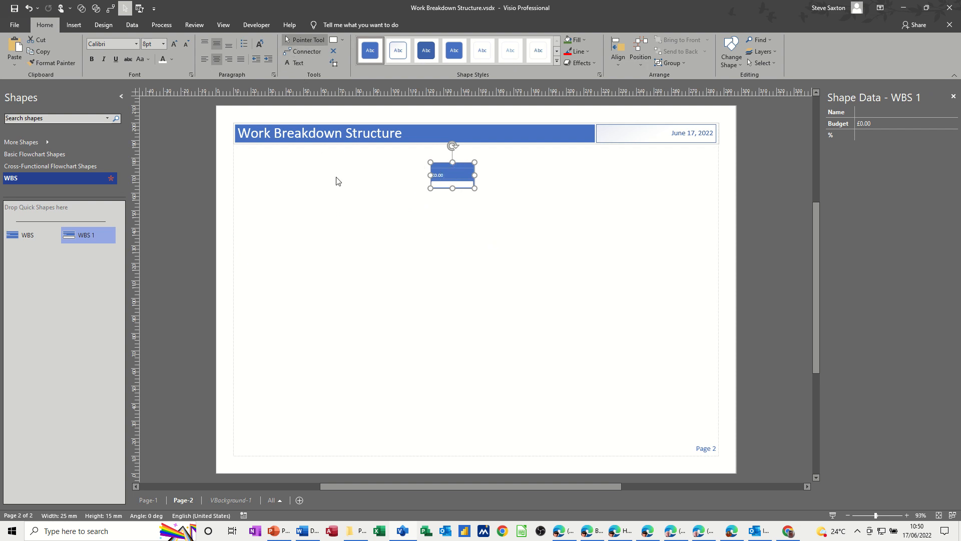
click(148, 500)
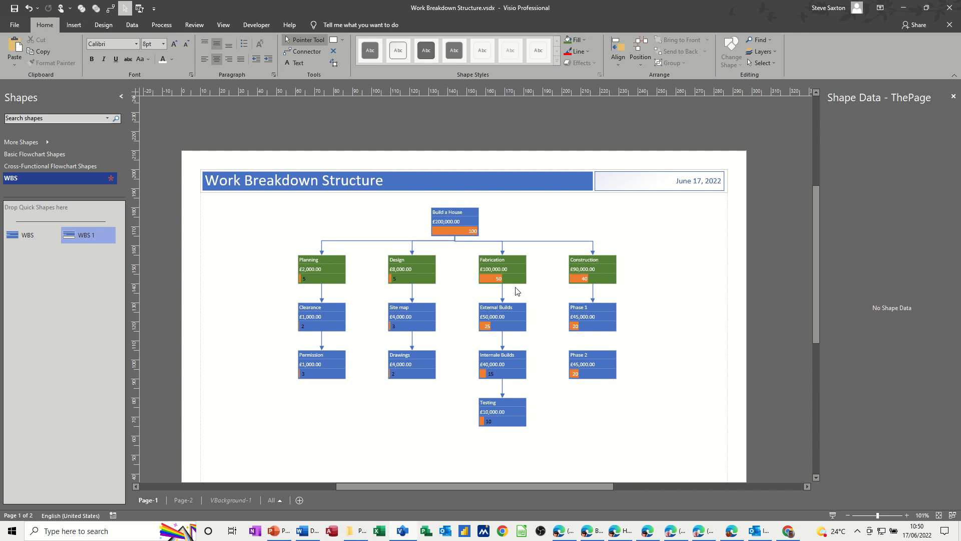
click(184, 500)
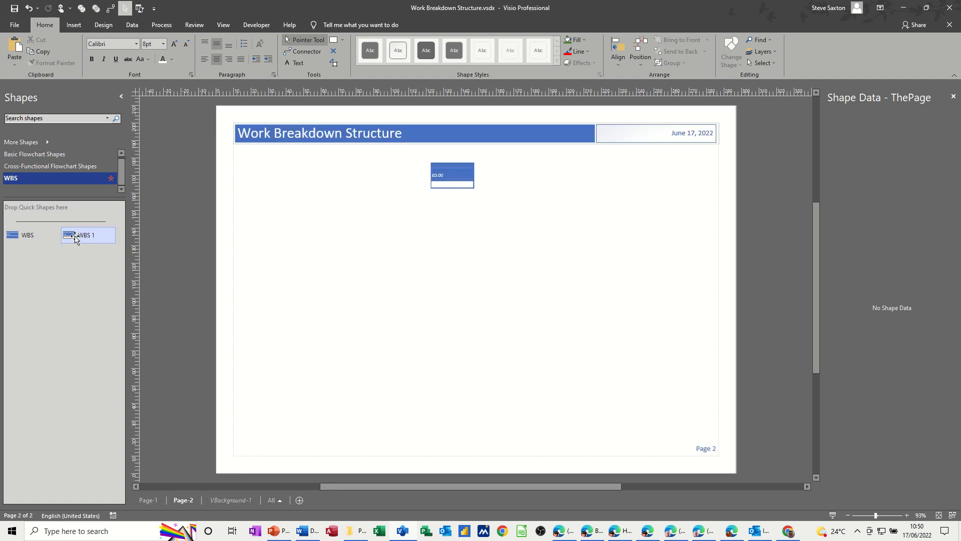
drag(75, 239, 324, 214)
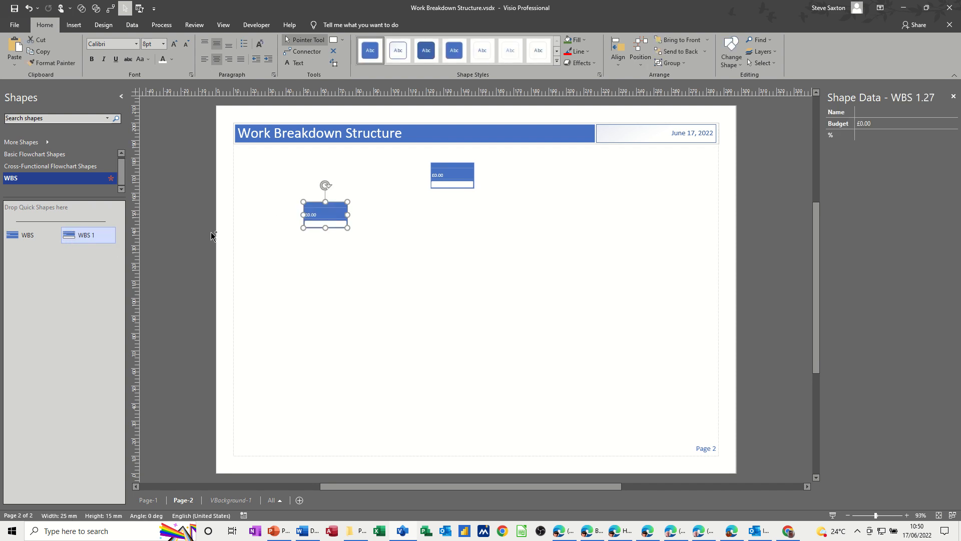
Step: Place three more WBS 1 shapes on Page-2 to complete a second-level row of four
drag(211, 235, 393, 221)
drag(82, 234, 503, 209)
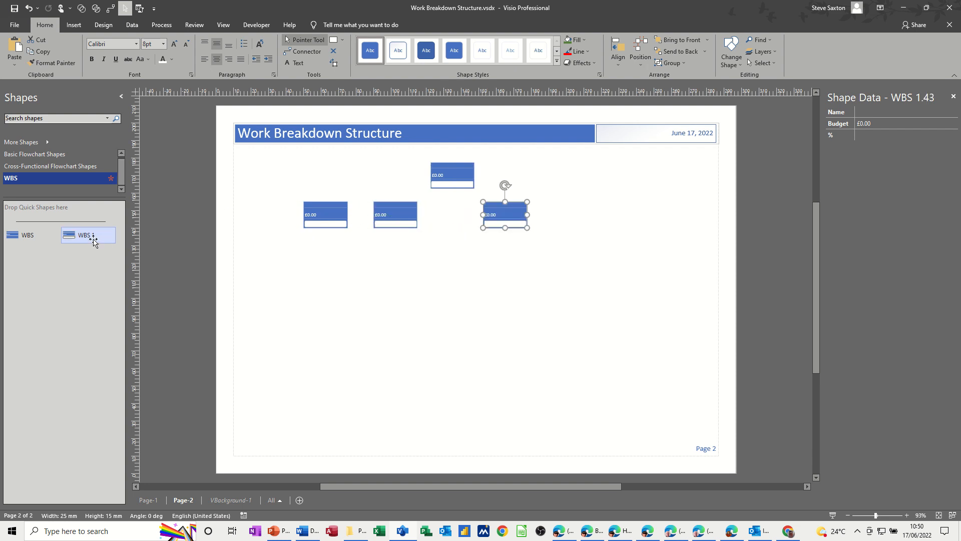
drag(89, 235, 588, 217)
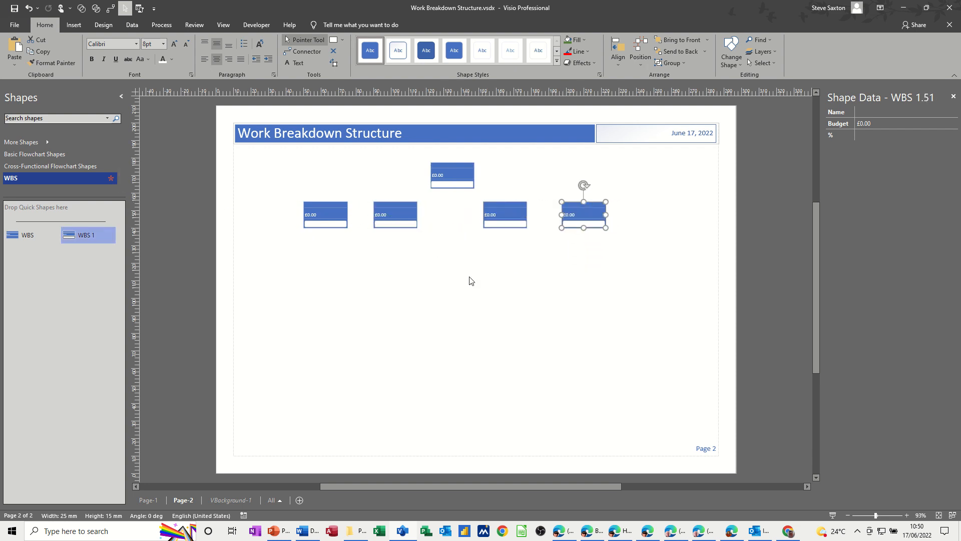
Step: Connect the base of the top WBS shape to the top of the leftmost second-level shape and raise the top shape slightly
click(301, 53)
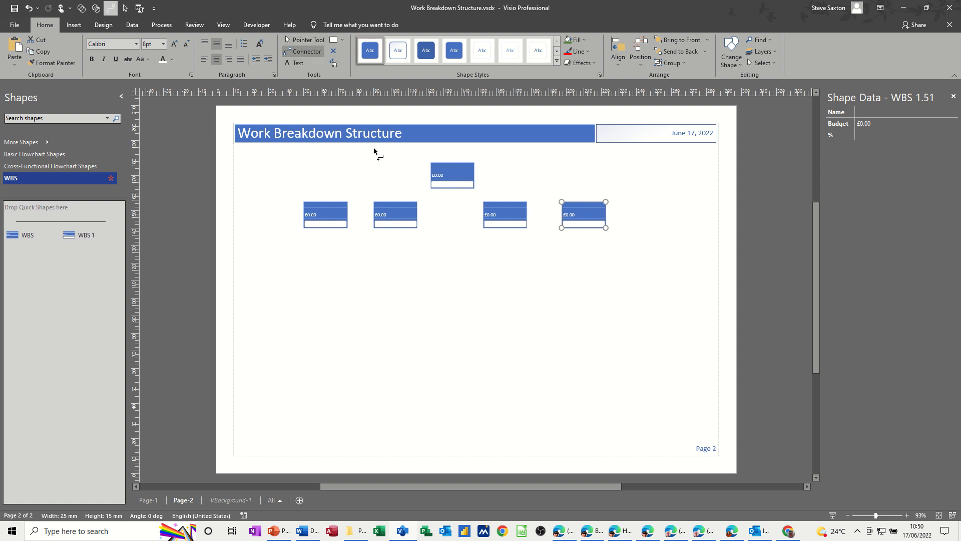
drag(453, 190, 324, 201)
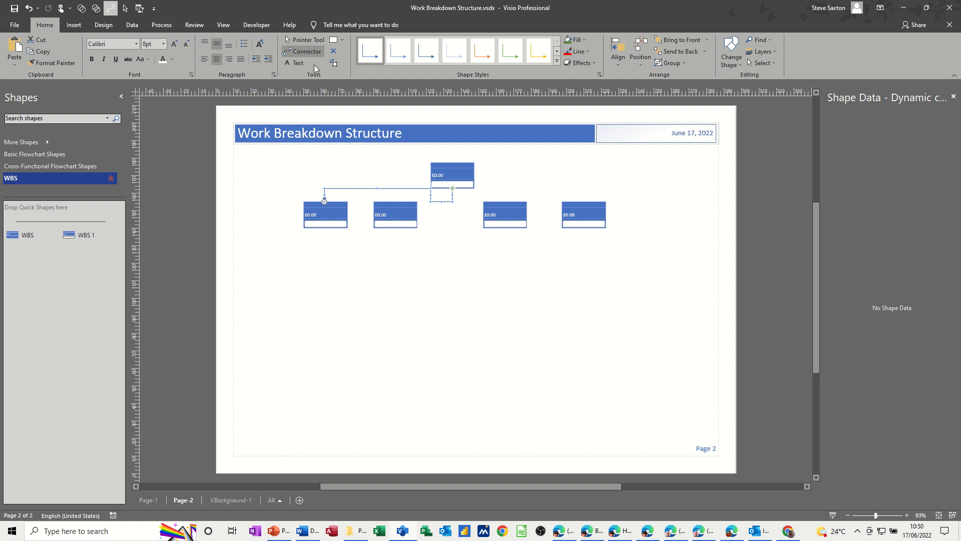
click(304, 39)
click(450, 170)
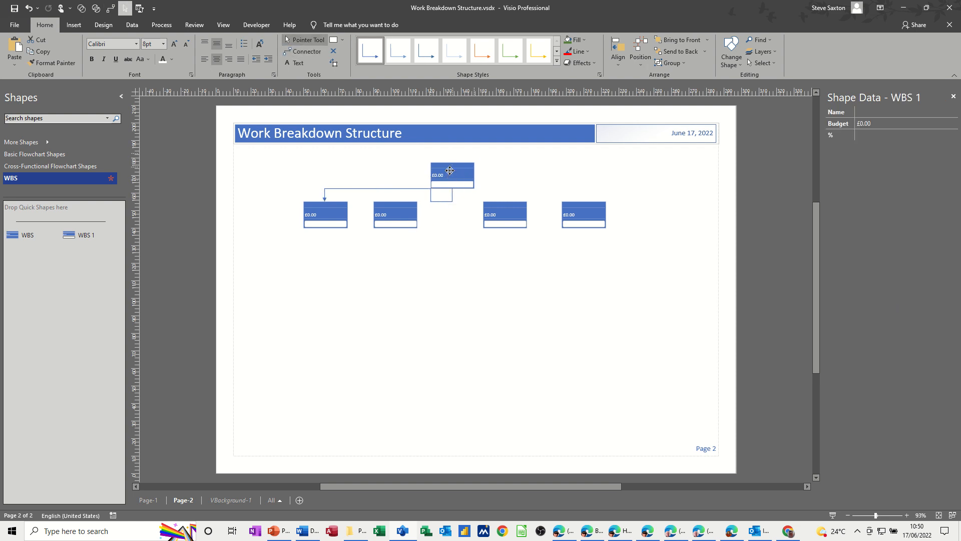
drag(450, 170, 449, 162)
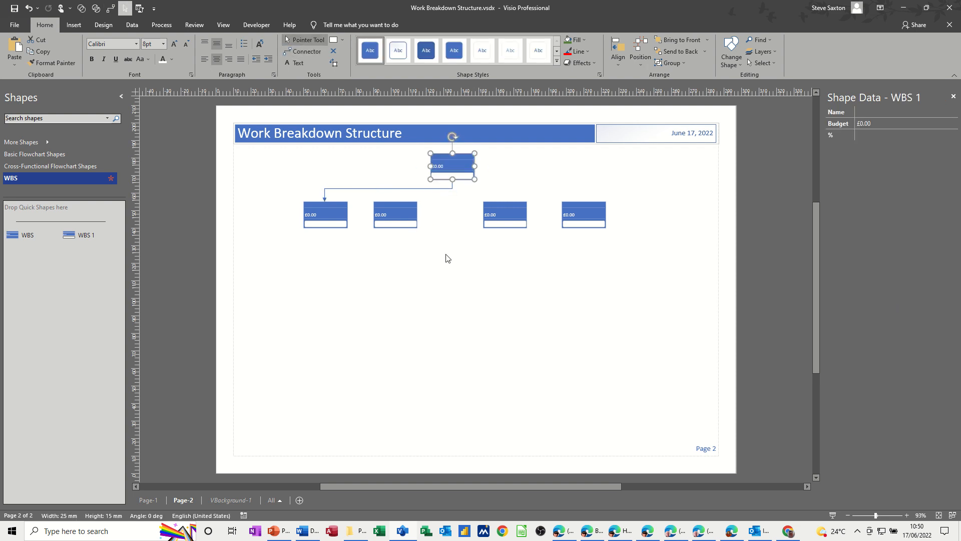
Step: Connect the base of the top WBS shape to the tops of the other three second-level shapes
click(302, 52)
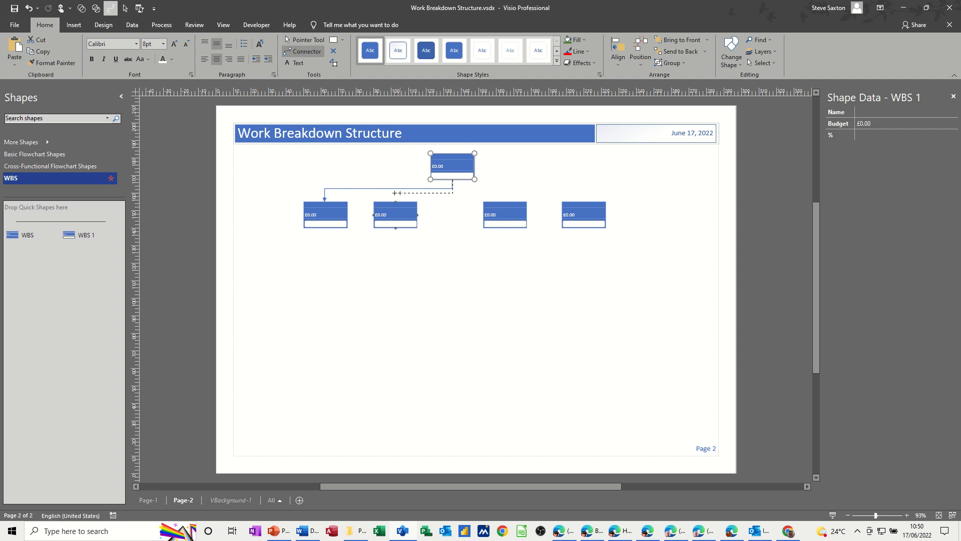
drag(395, 200, 395, 201)
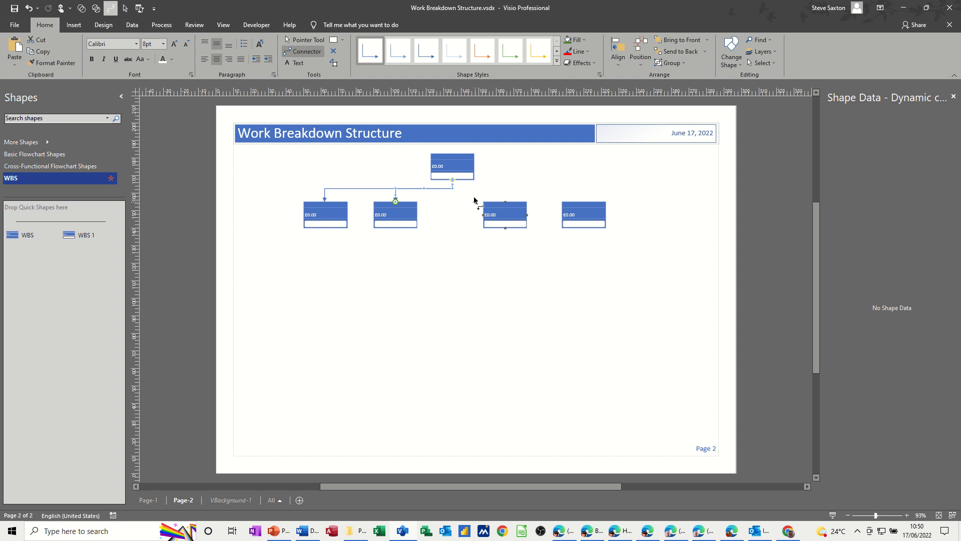
click(455, 210)
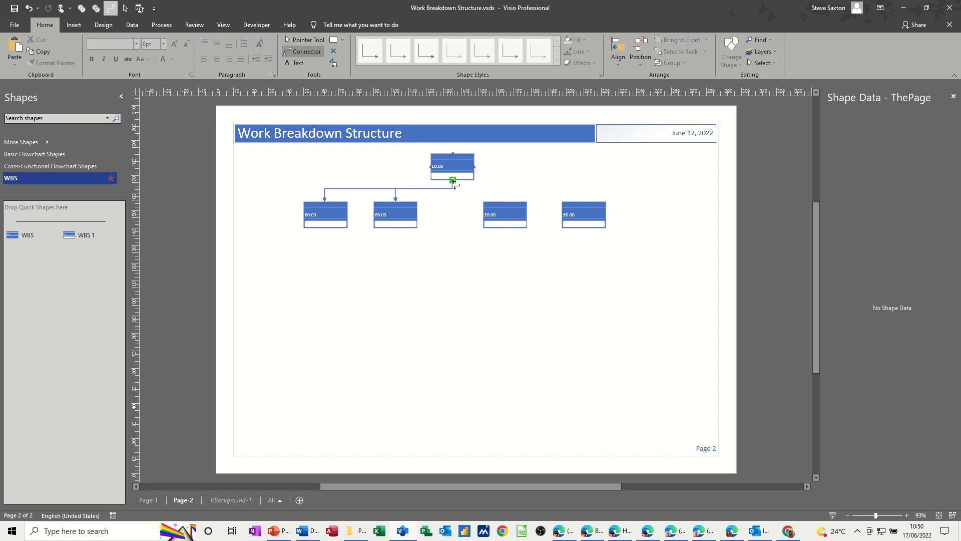
drag(453, 181, 505, 201)
click(457, 213)
drag(582, 194, 585, 201)
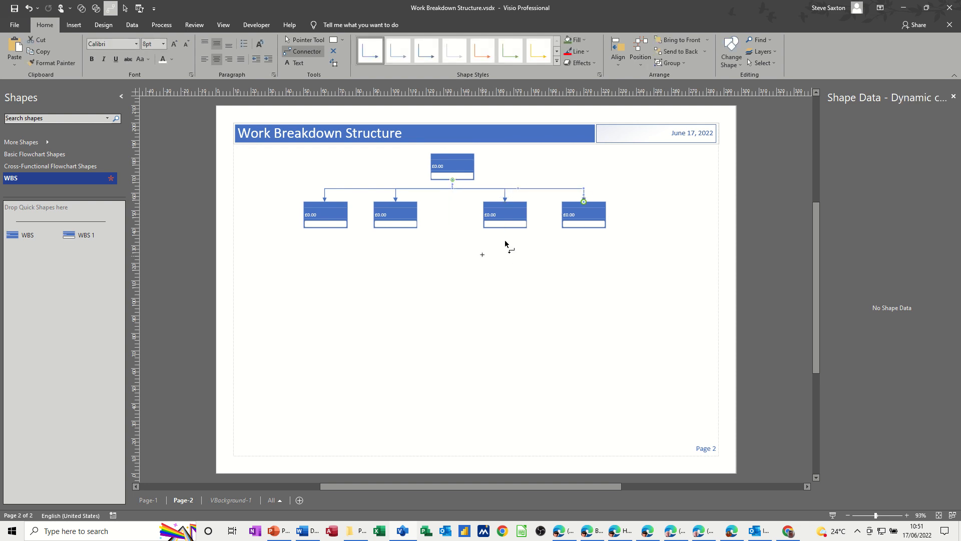
Step: Fill the four second-level WBS shapes with dark green
click(306, 43)
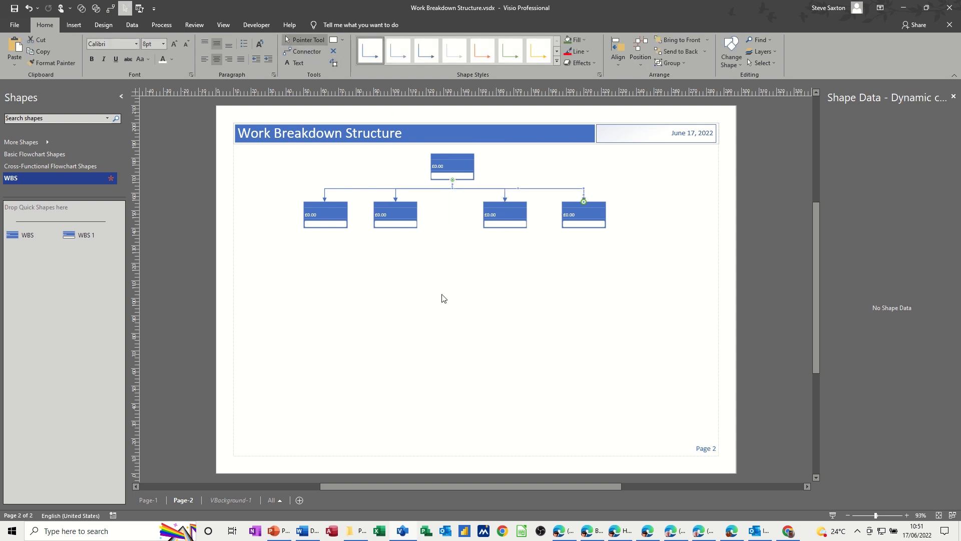
click(446, 298)
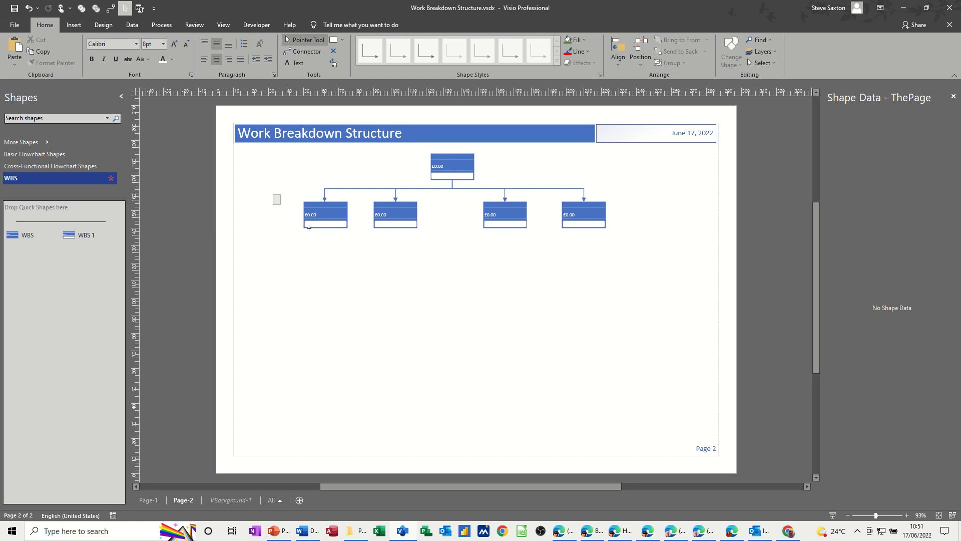
drag(272, 194, 624, 257)
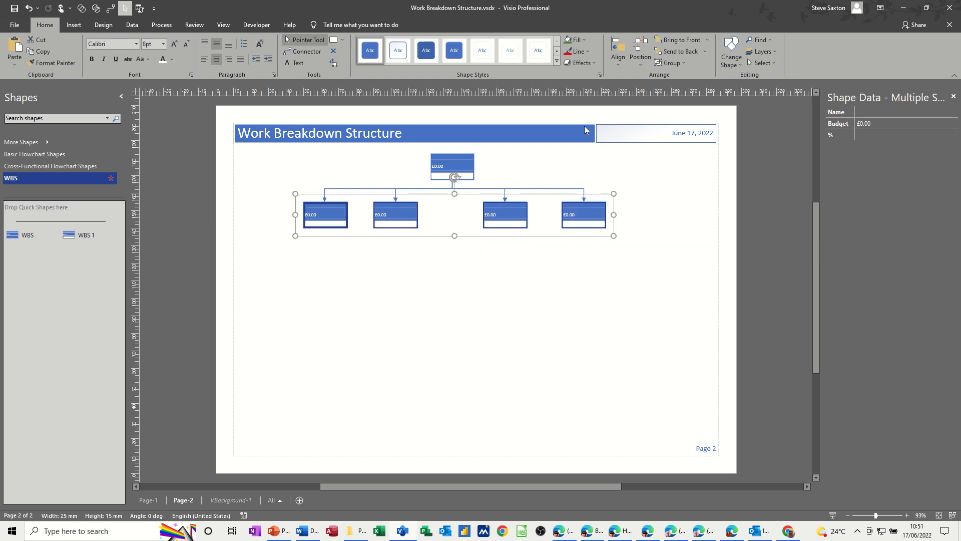
click(569, 41)
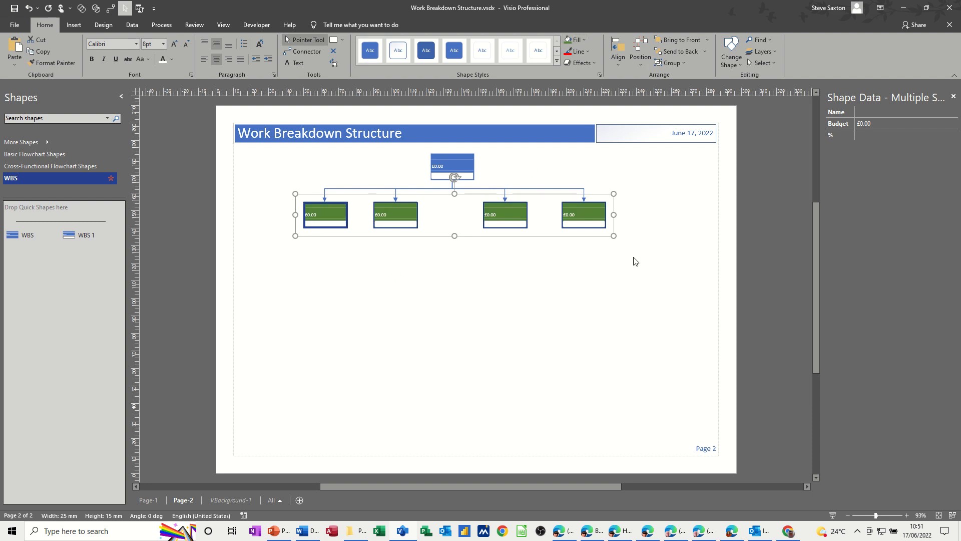
Step: Fill in the leftmost second-level shape's data with Name Planning, Budget 2000 and % 2
click(330, 210)
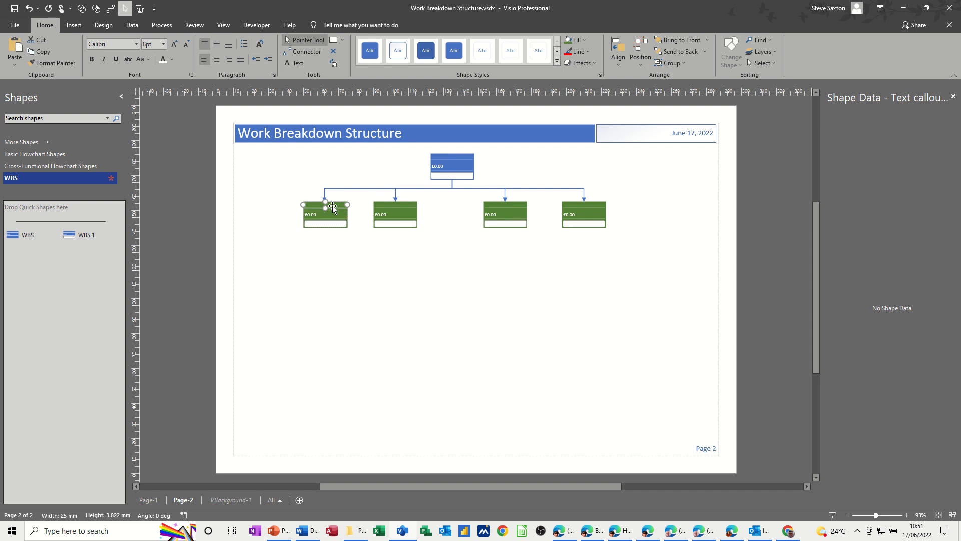
click(341, 258)
click(343, 223)
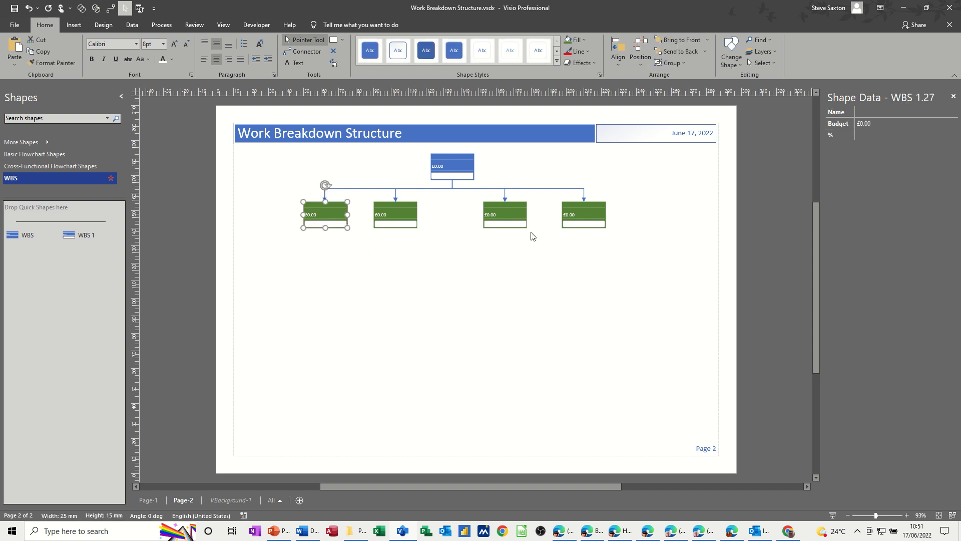
click(870, 111)
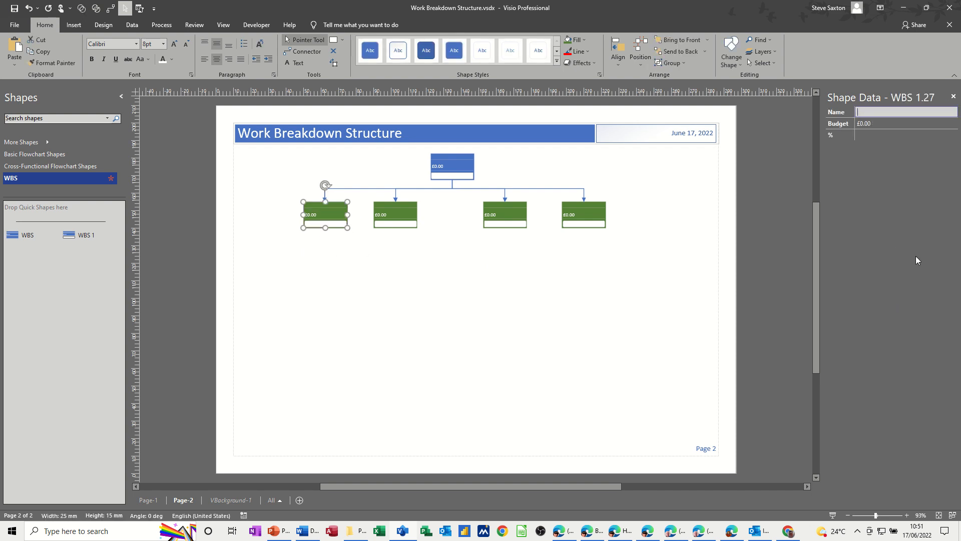
text(planning)
key(Delete)
text(P)
click(870, 124)
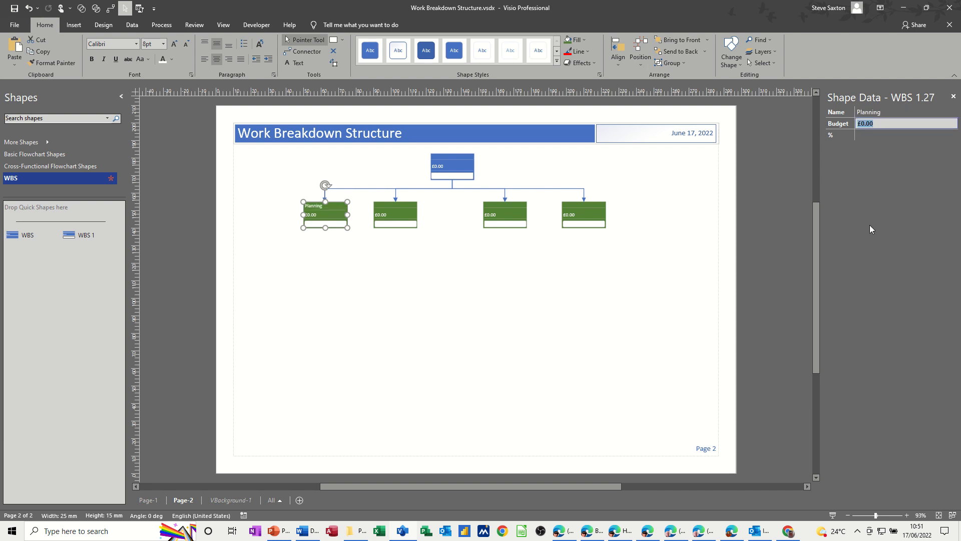
text(2000)
click(867, 134)
text(2)
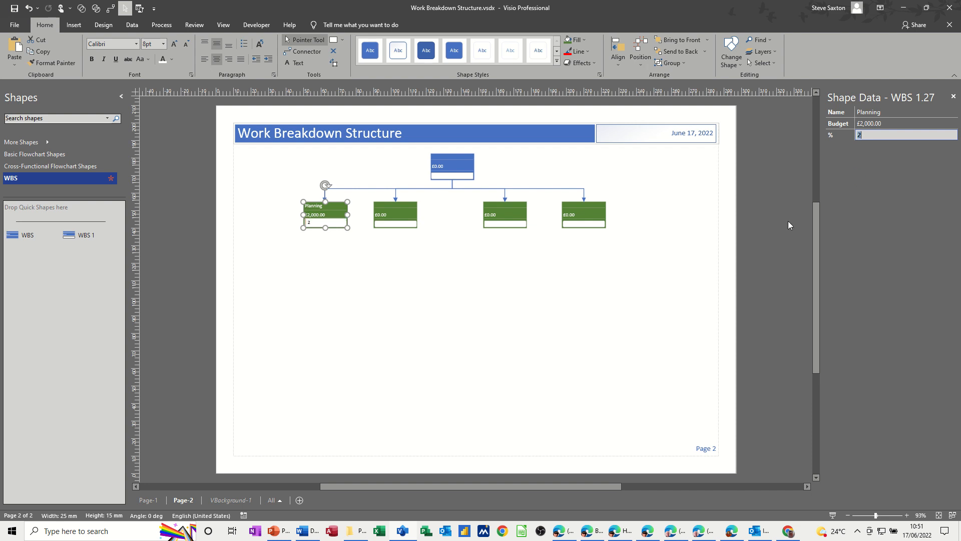
Step: Fill in the top shape's data with Name Build a House, Budget 200000 and % 100
click(459, 169)
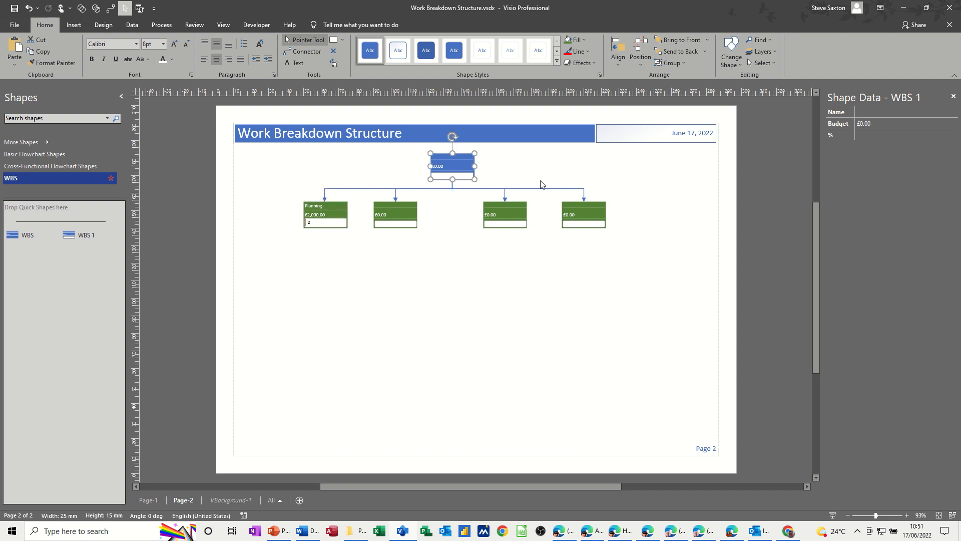
click(859, 113)
text(Build a Ho)
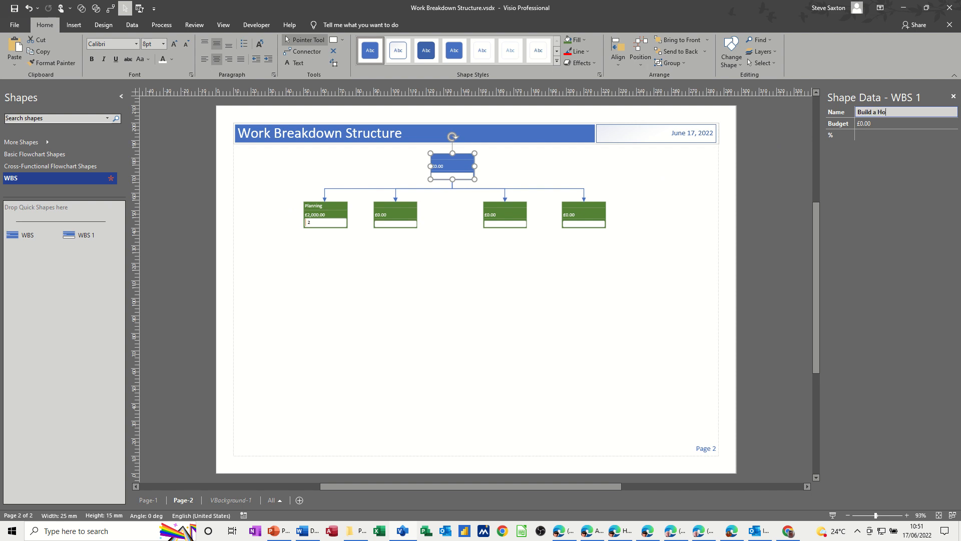
text(use)
click(870, 123)
text(2000)
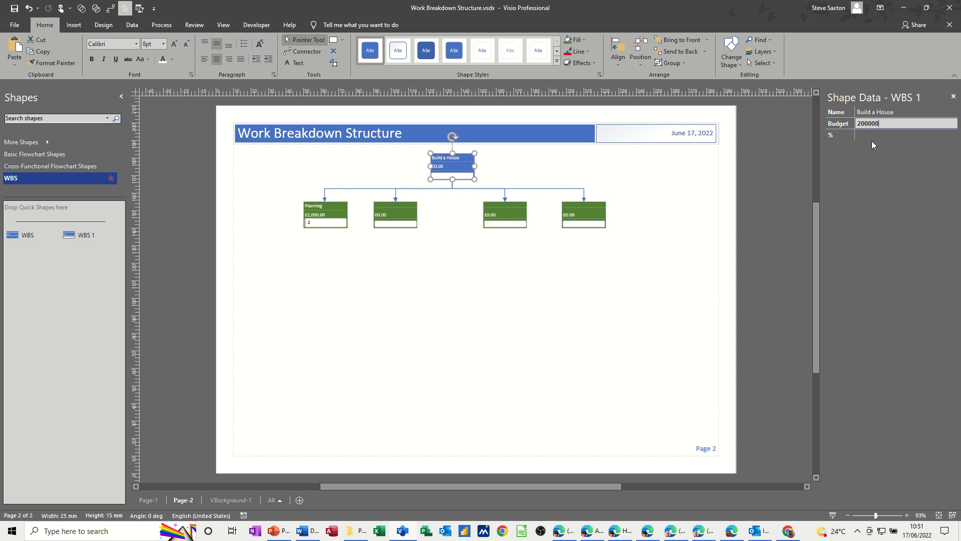
key(Return)
text(100)
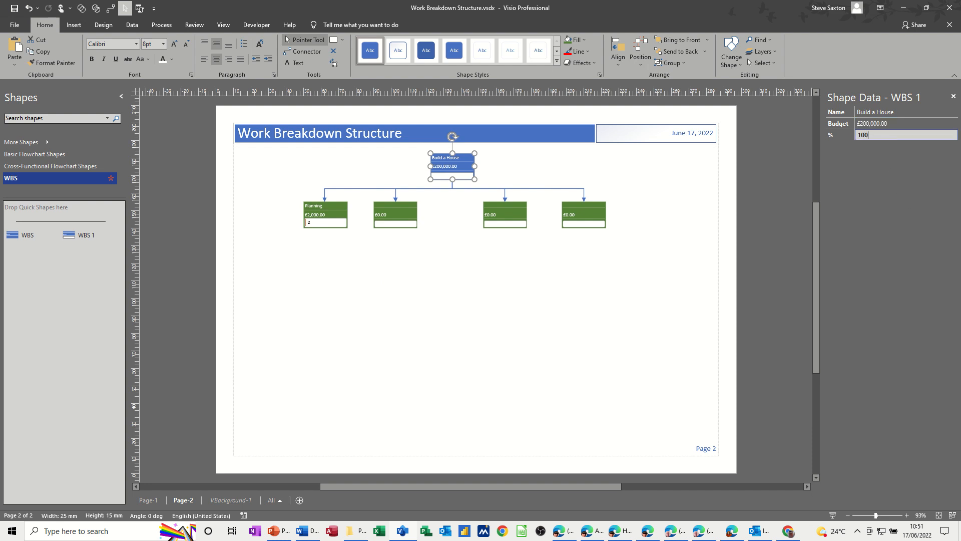
key(Return)
Step: Check the finished example on Page-1, and add two connected WBS 1 shapes in a column below Planning on Page-2
click(145, 500)
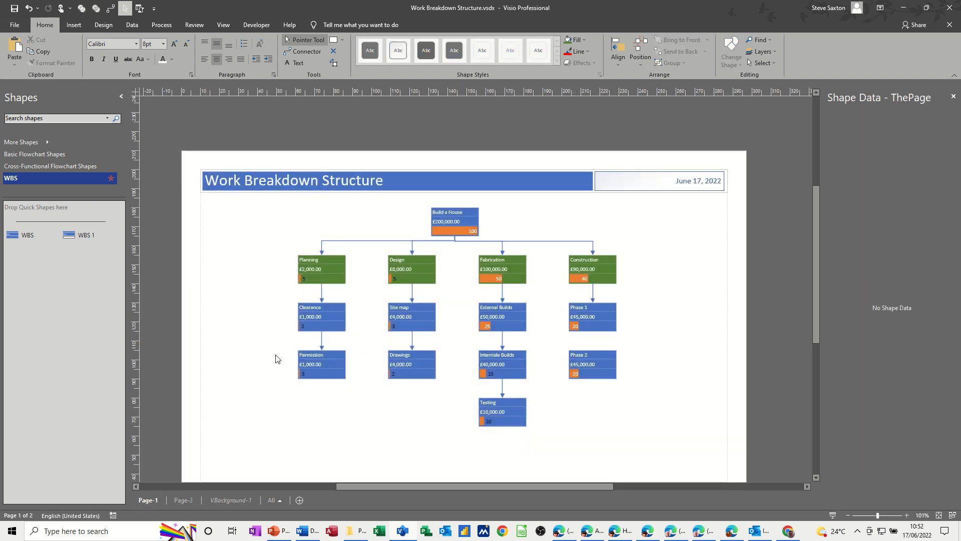
click(181, 500)
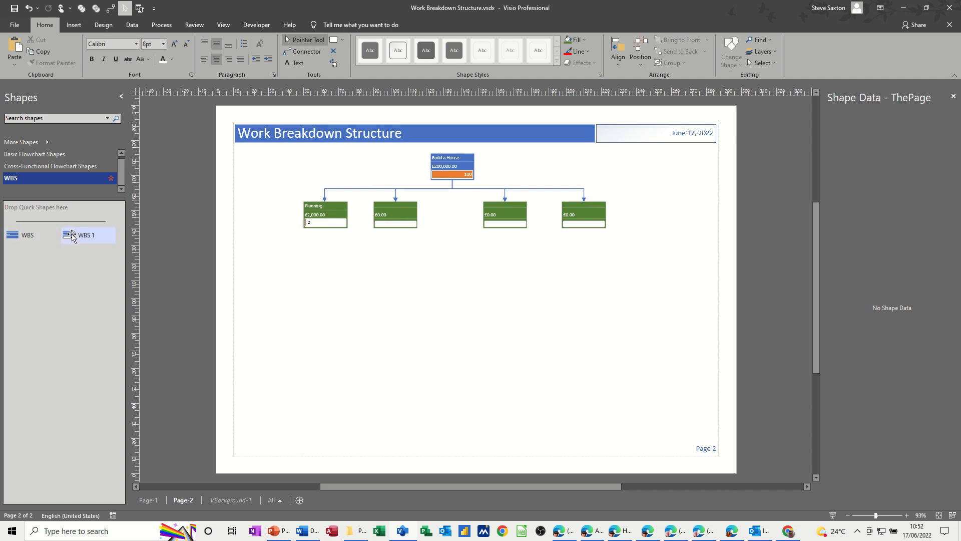
click(311, 214)
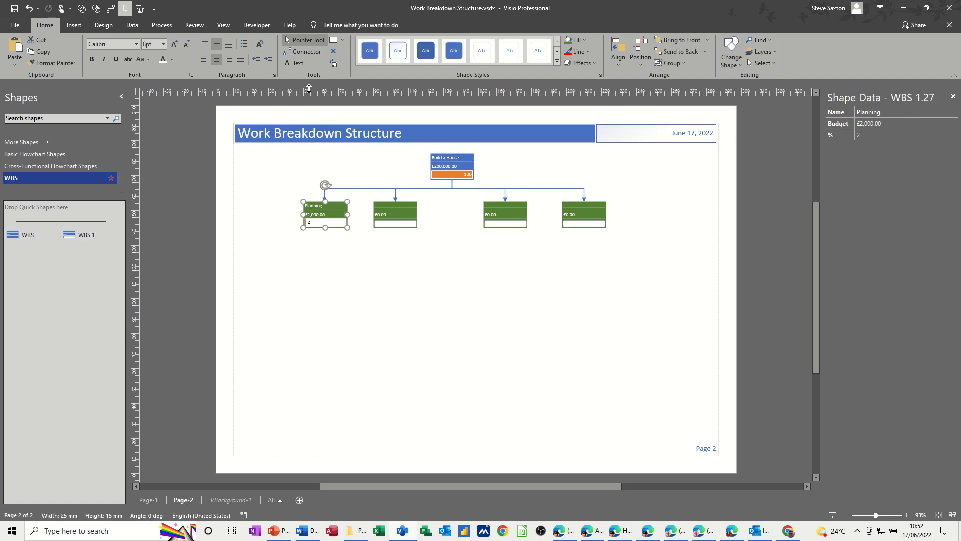
click(302, 51)
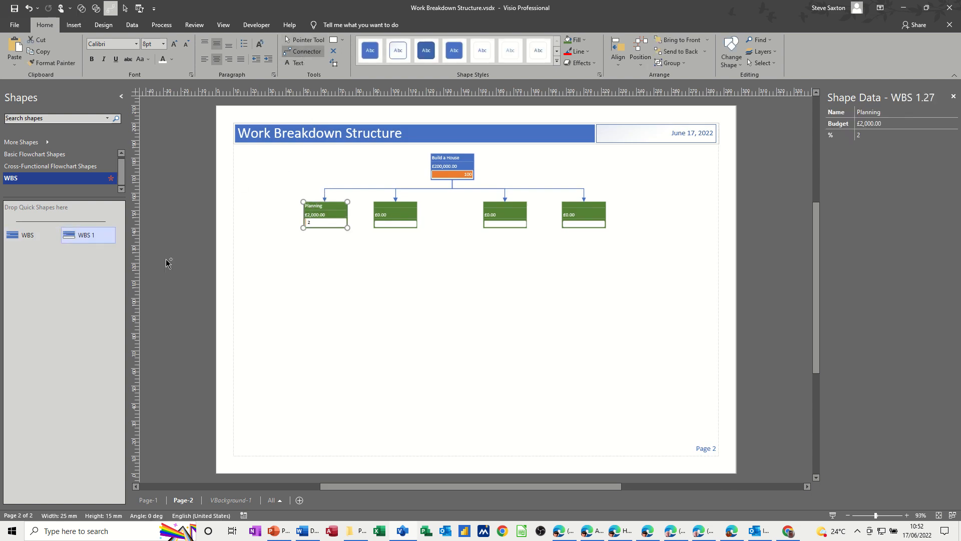
drag(168, 263, 327, 258)
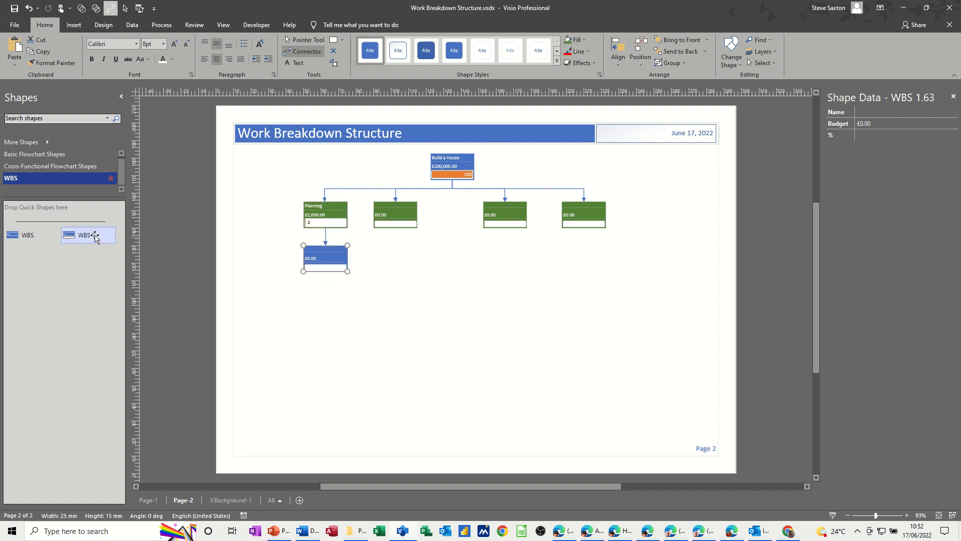
drag(88, 236, 328, 307)
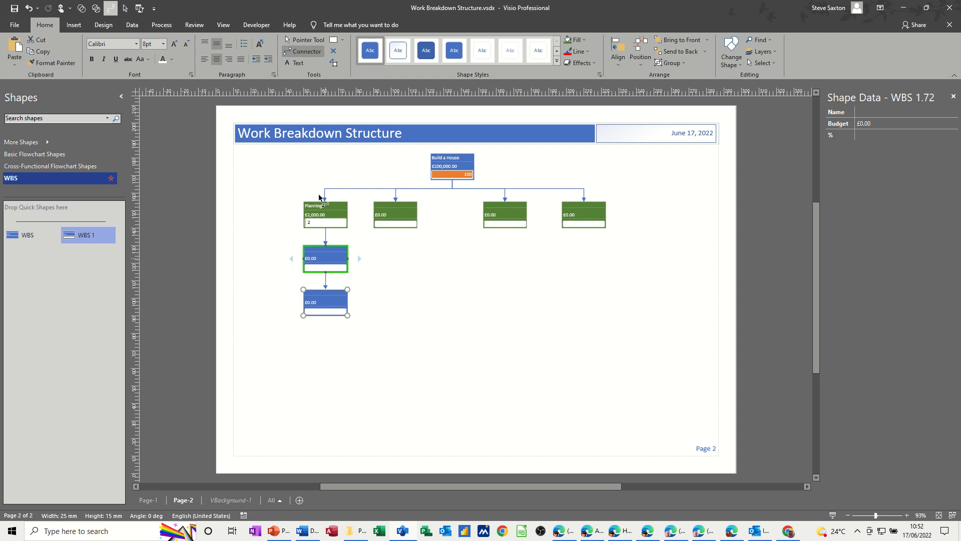
Step: Give the shape directly below Planning the Name Clearance and a Budget of 1000
click(304, 39)
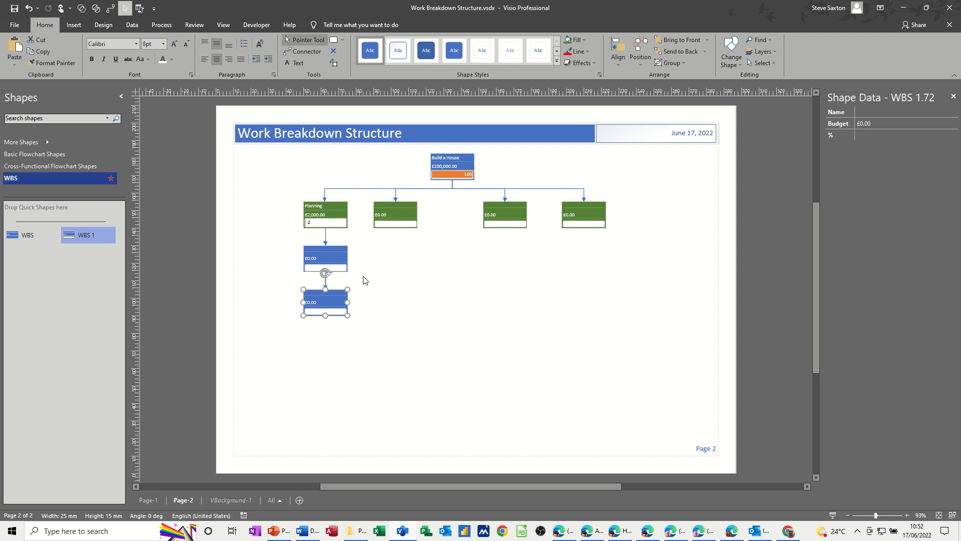
click(326, 255)
click(875, 112)
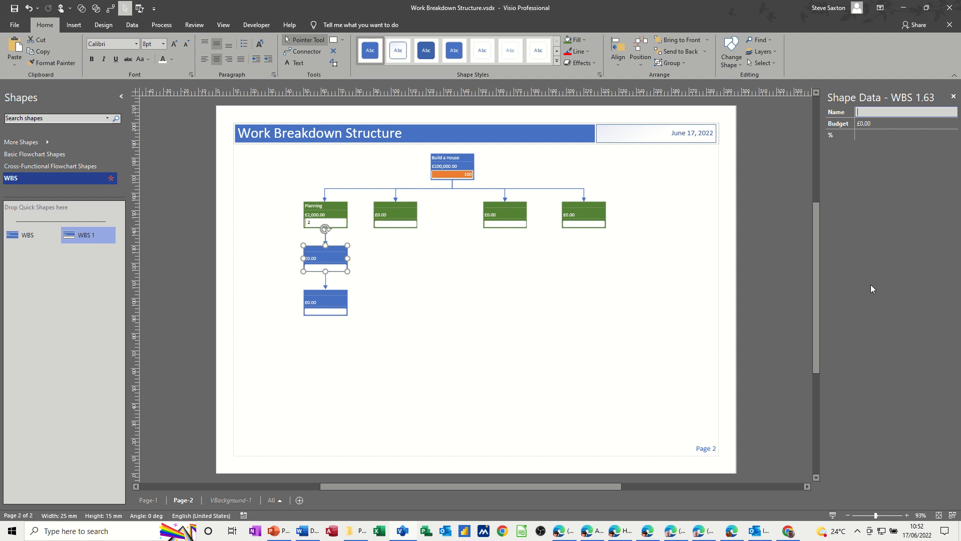
text(Clearance)
click(869, 124)
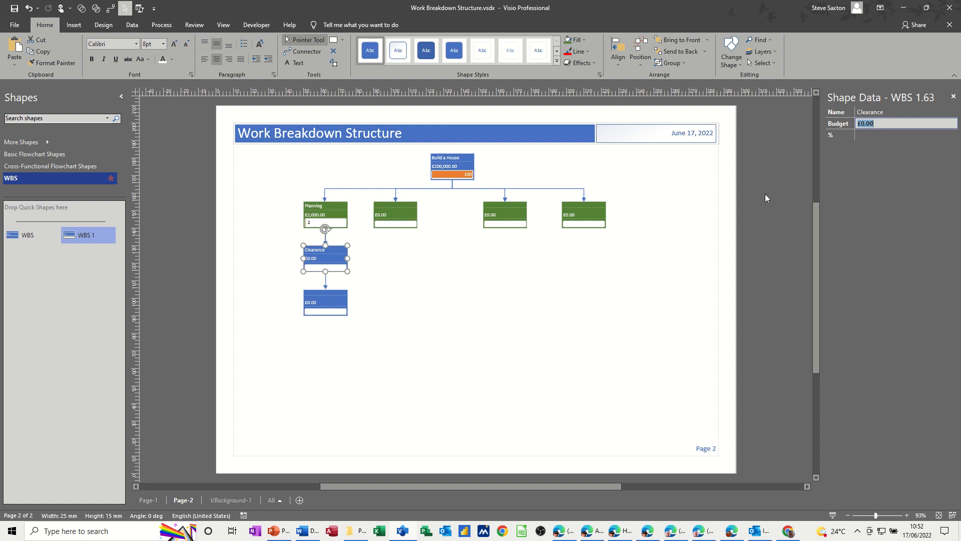
text(1000)
Step: Check the finished example on Page-1, and set the Planning shape's % to 5 on Page-2
click(148, 500)
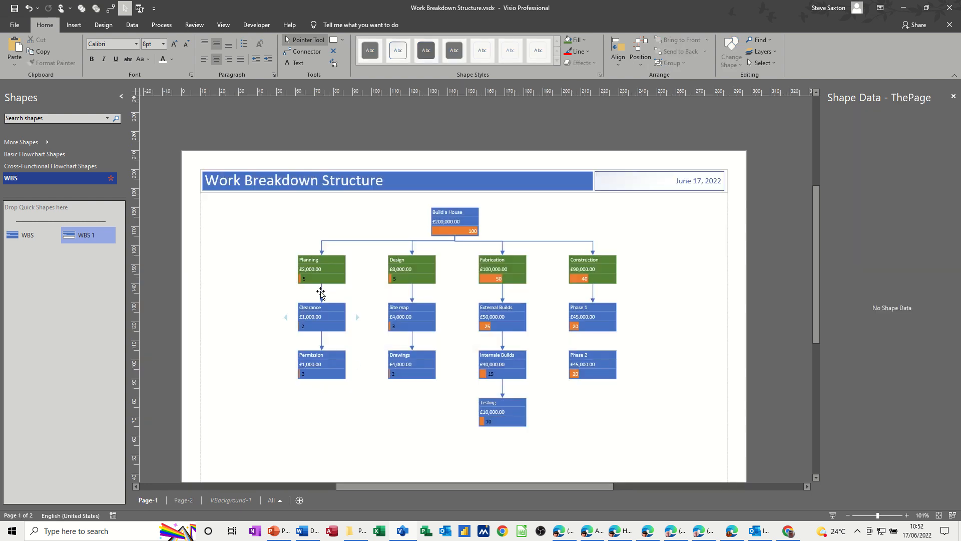
click(183, 500)
click(321, 210)
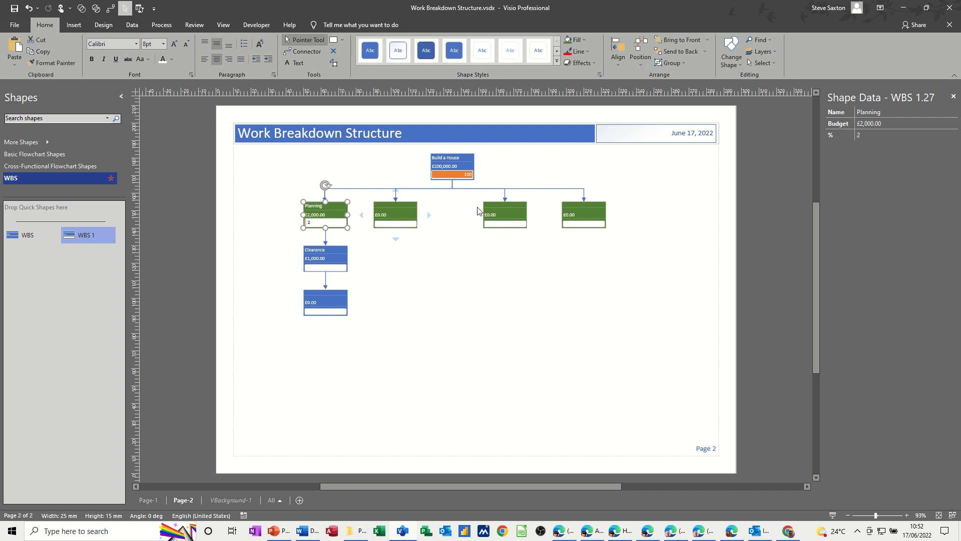
click(878, 135)
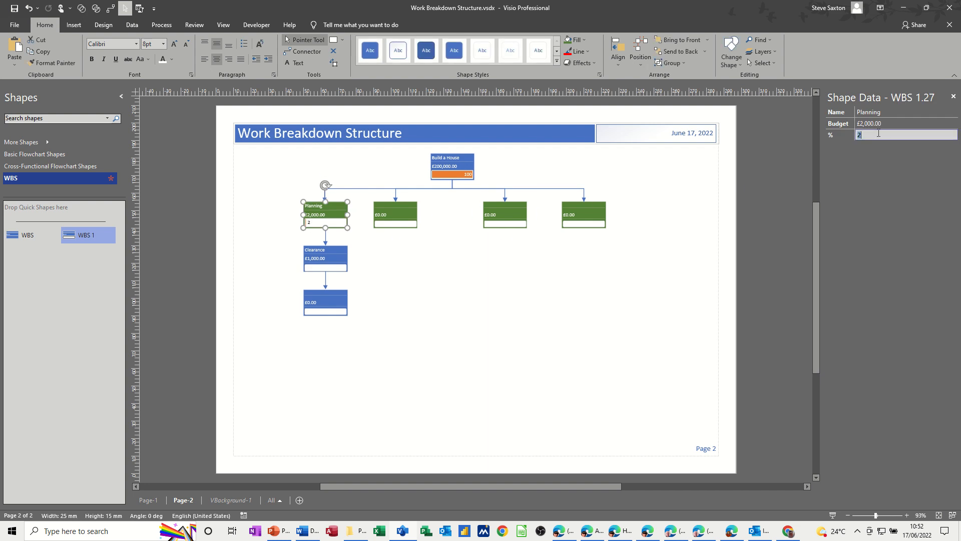
text(5)
Step: Set the % of the Clearance shape to 3
click(321, 258)
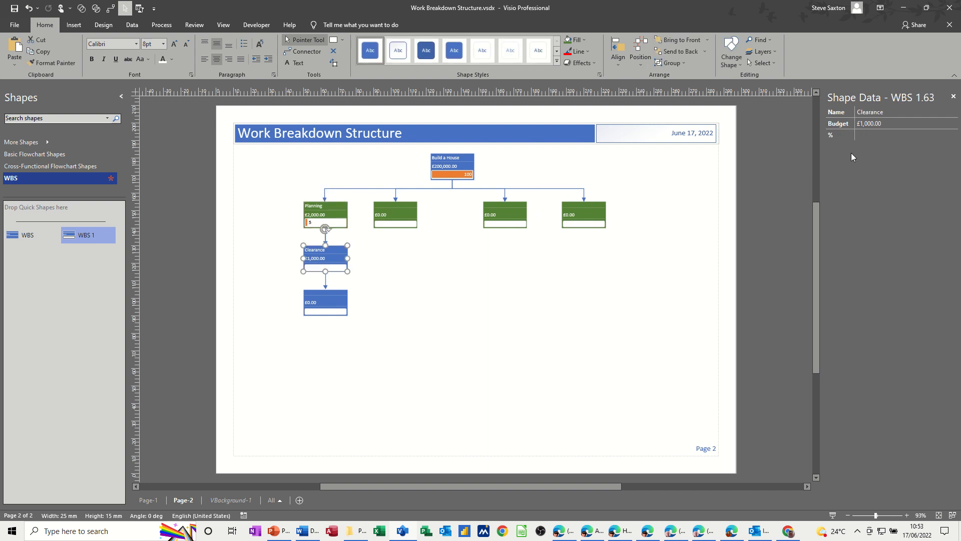
click(870, 134)
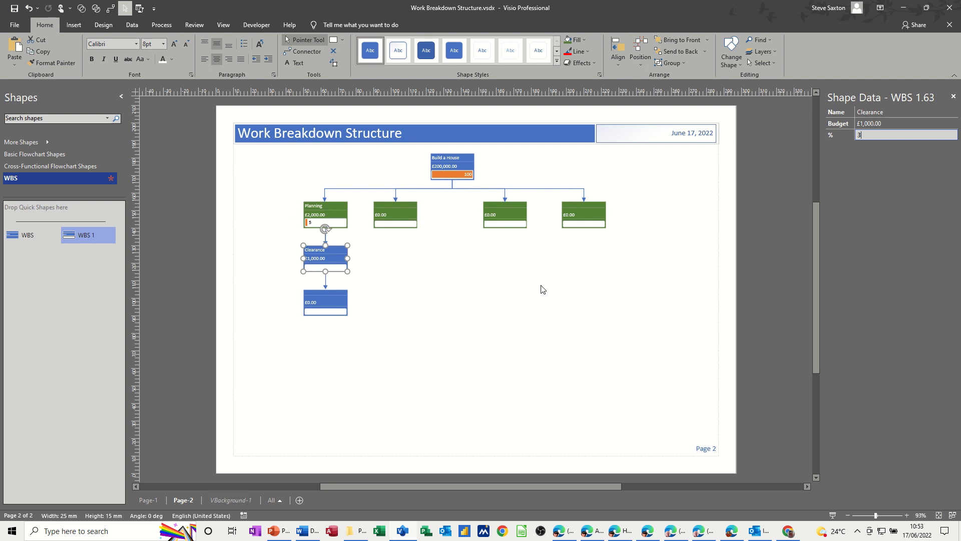
text(3)
Step: Give the unnamed shape directly below Clearance a % of 2 and a Budget of 1000
click(323, 303)
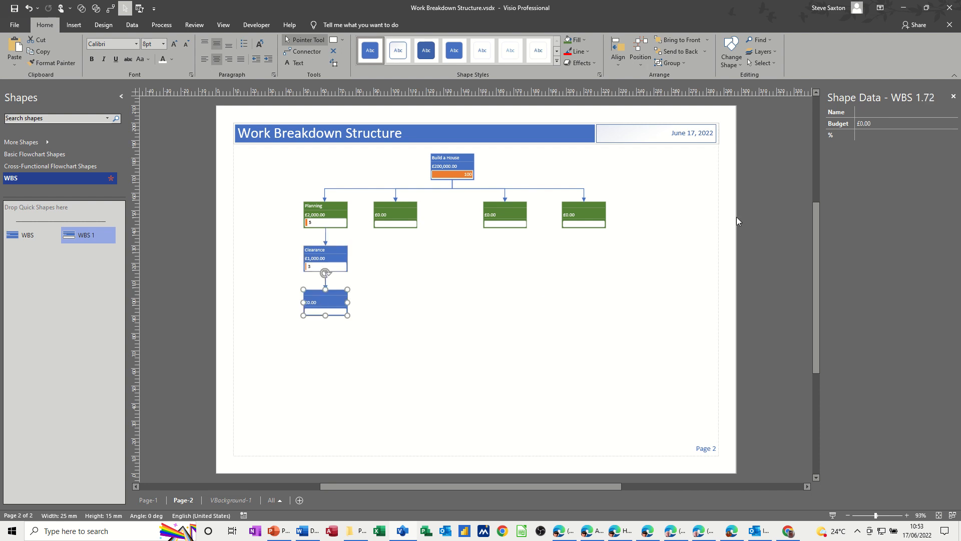
click(869, 137)
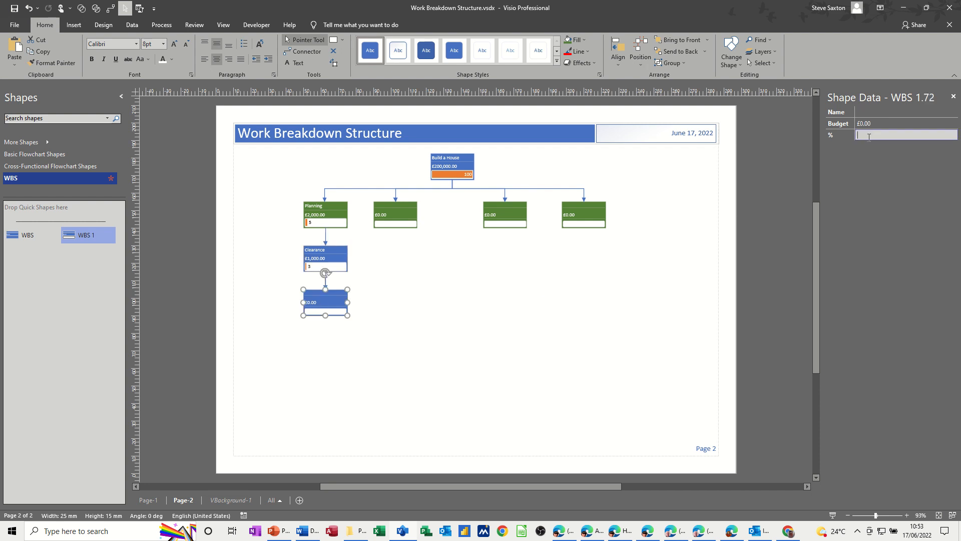
text(2)
click(872, 123)
text(1000)
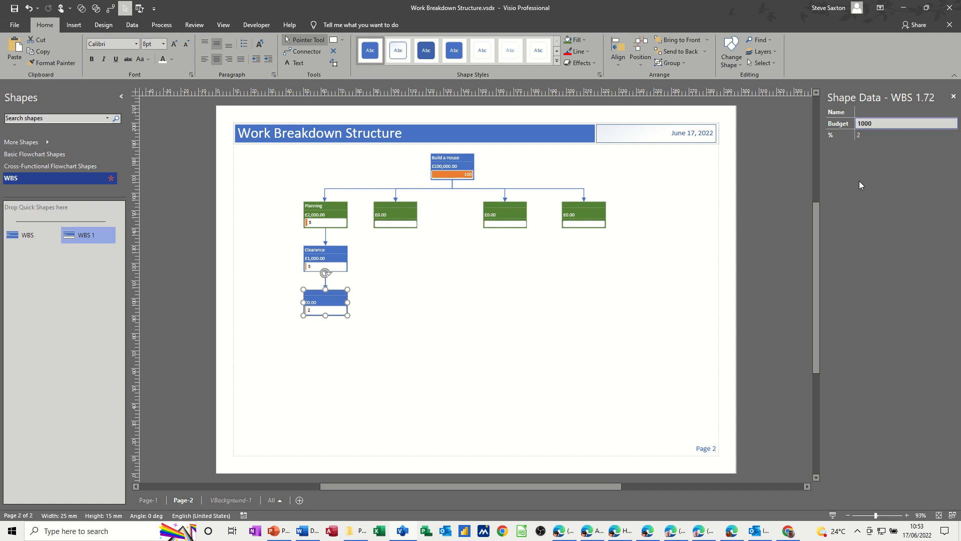
key(Return)
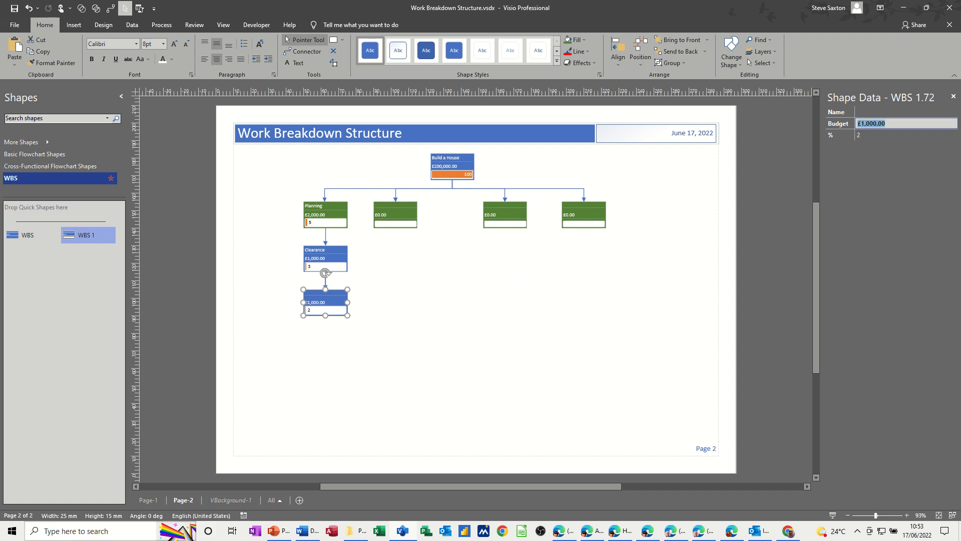
Step: Look up the matching name in the Page-1 example, and name the shape below Clearance on Page-2 Permision
click(156, 501)
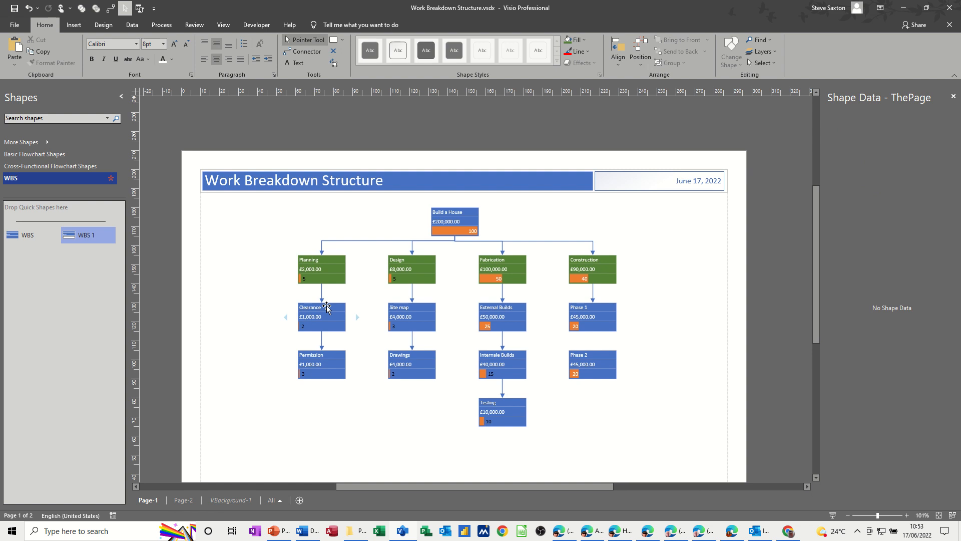
click(192, 500)
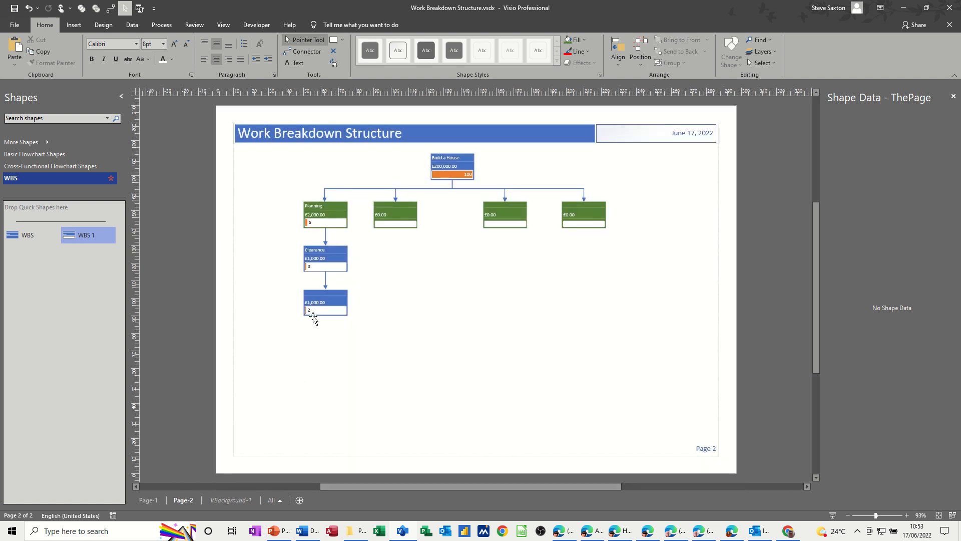
click(320, 301)
click(884, 112)
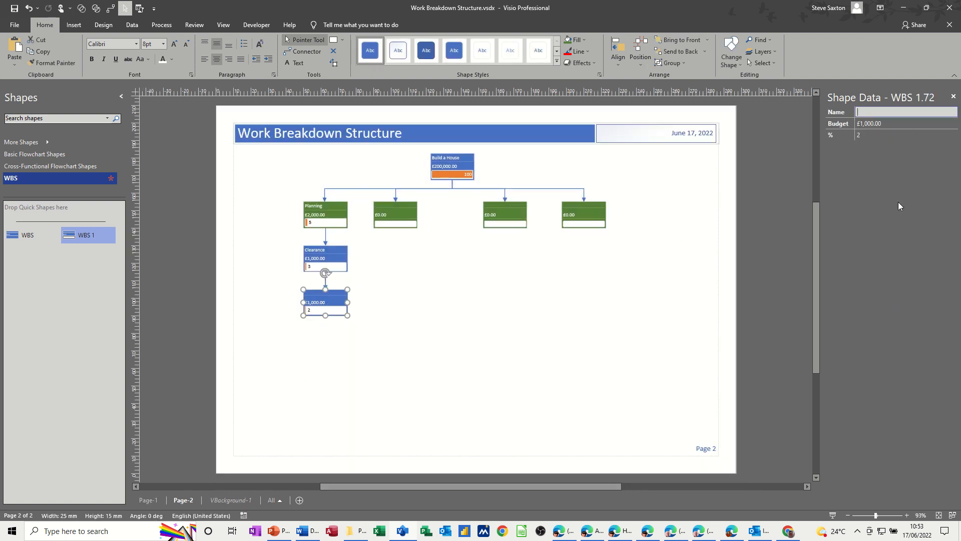
text(Permisiion)
key(BackSpace)
key(BackSpace)
key(BackSpace)
key(Return)
Step: Consult the Page-1 example, and fill in the shape beside Planning on Page-2 with Name Design, Budget 8000 and % 5
click(143, 497)
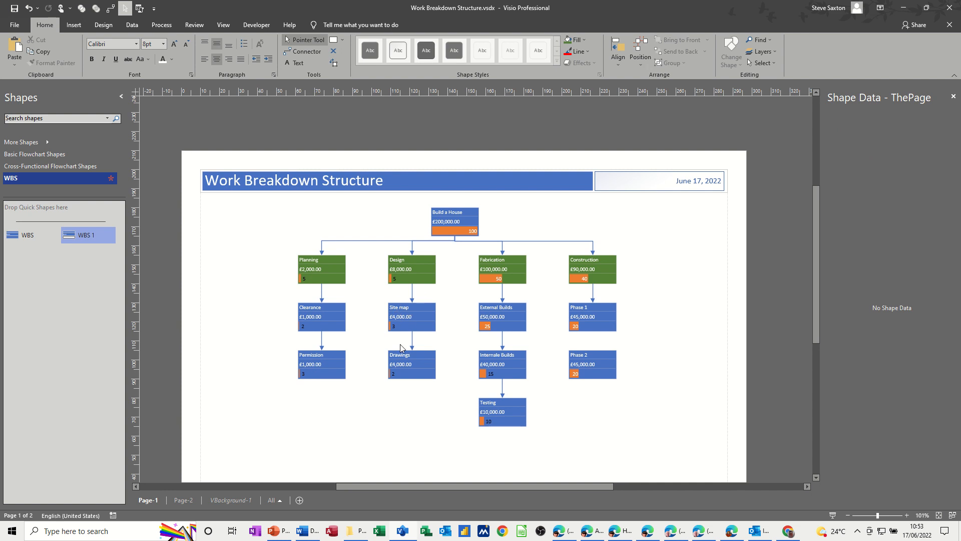
click(183, 499)
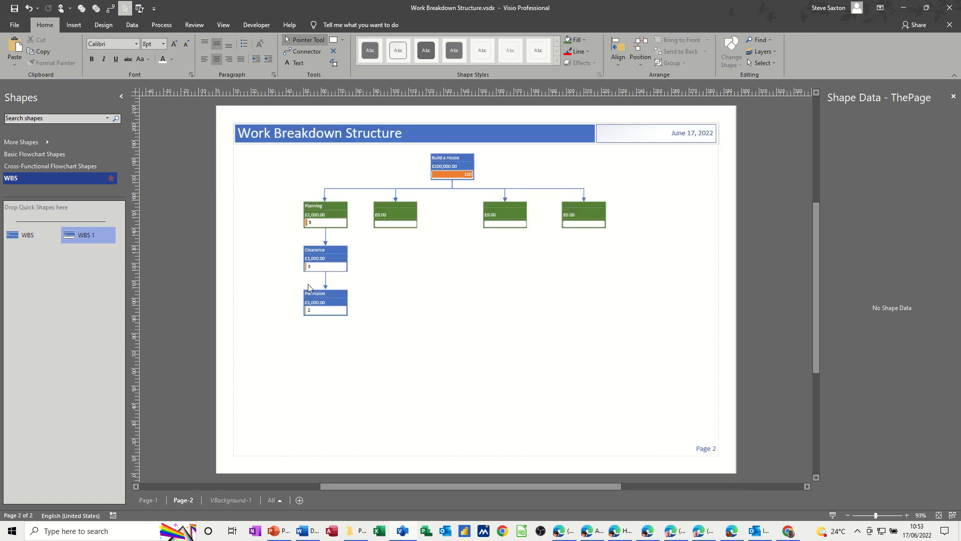
click(383, 213)
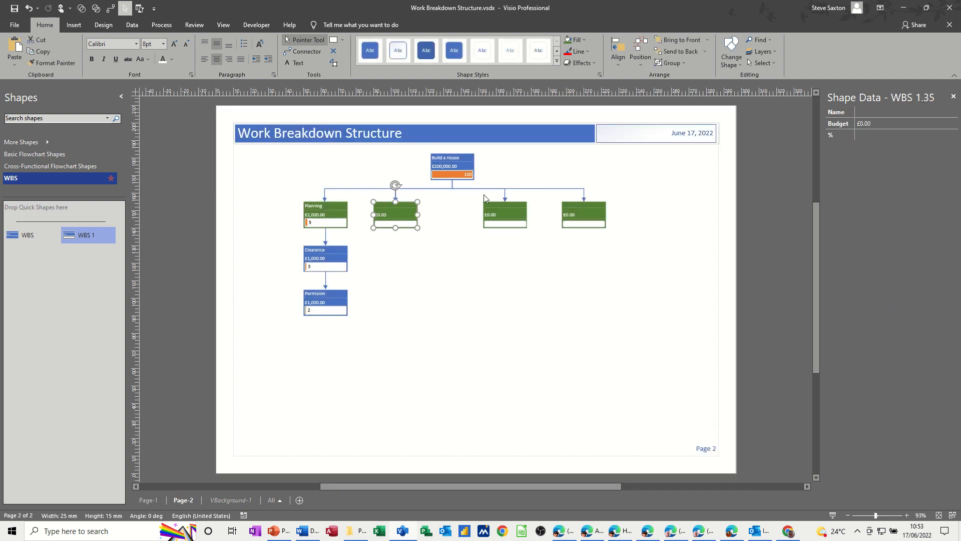
click(879, 113)
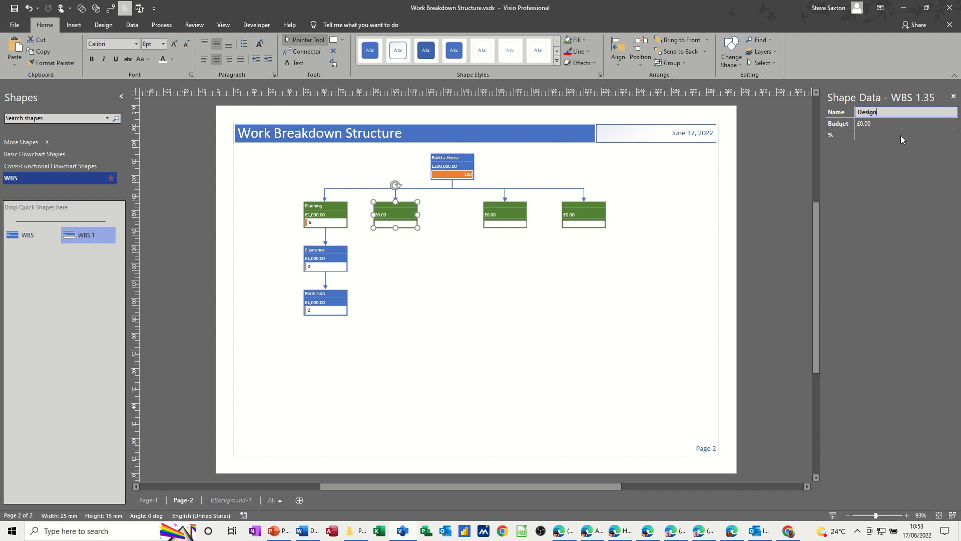
click(888, 123)
text(8000)
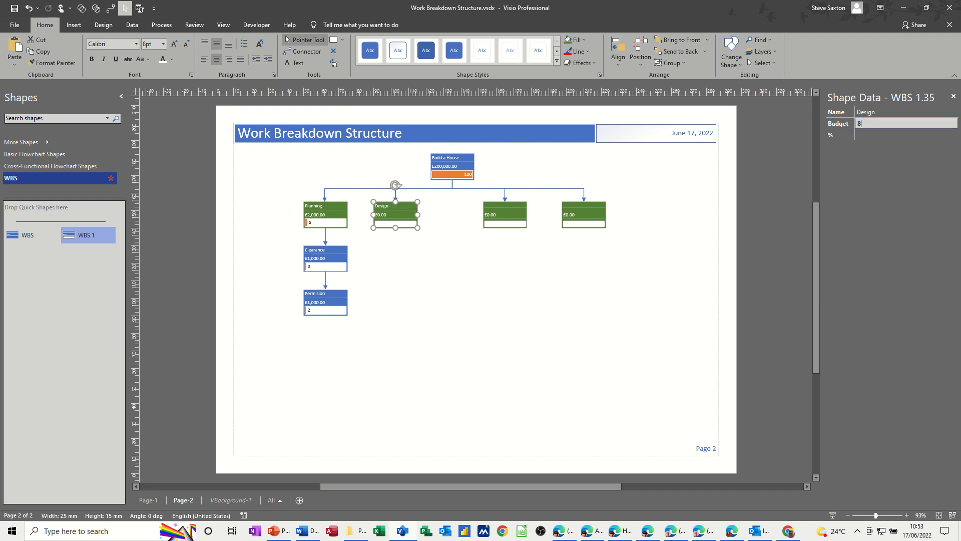
click(870, 135)
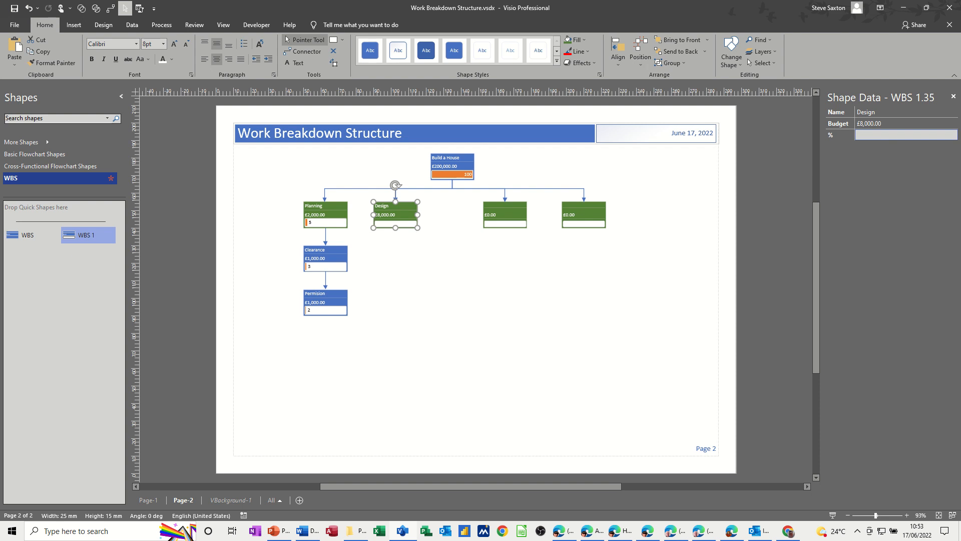
text(5)
key(Return)
Step: With the Connector tool active, add two connected WBS 1 shapes in a column below Design
click(309, 51)
drag(80, 236, 397, 261)
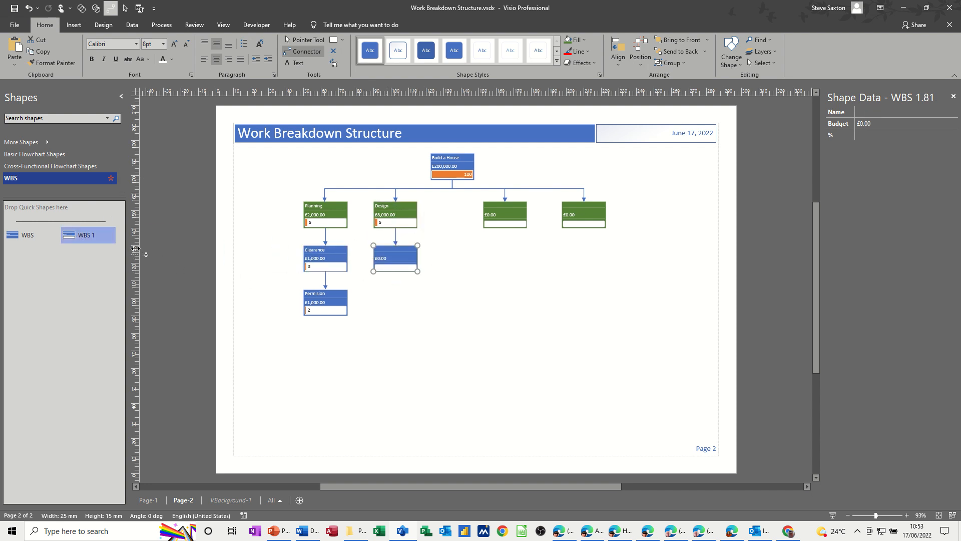
drag(100, 235, 392, 307)
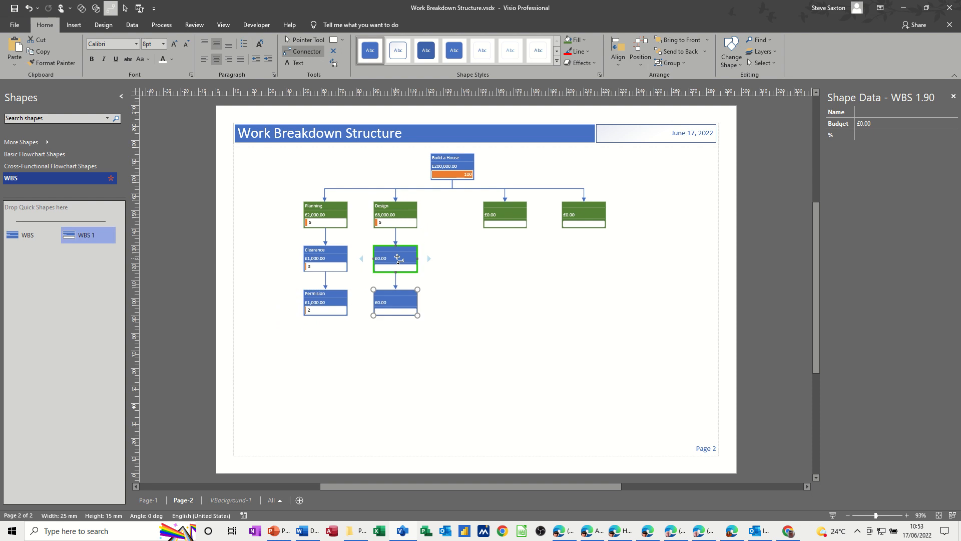
Step: Consult the Page-1 example, and fill in the shape directly below Design with Name Site map, Budget 4000 and % 2.5
click(147, 500)
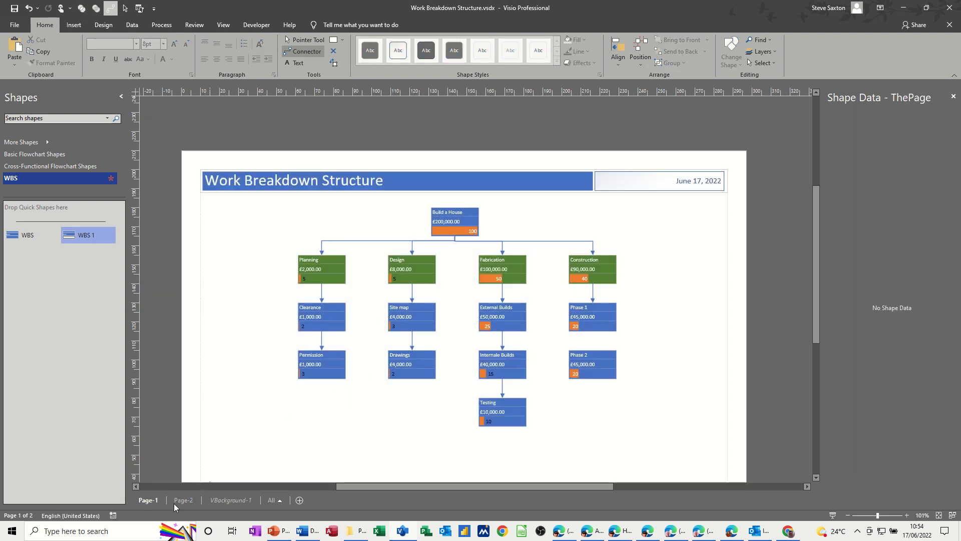
click(185, 500)
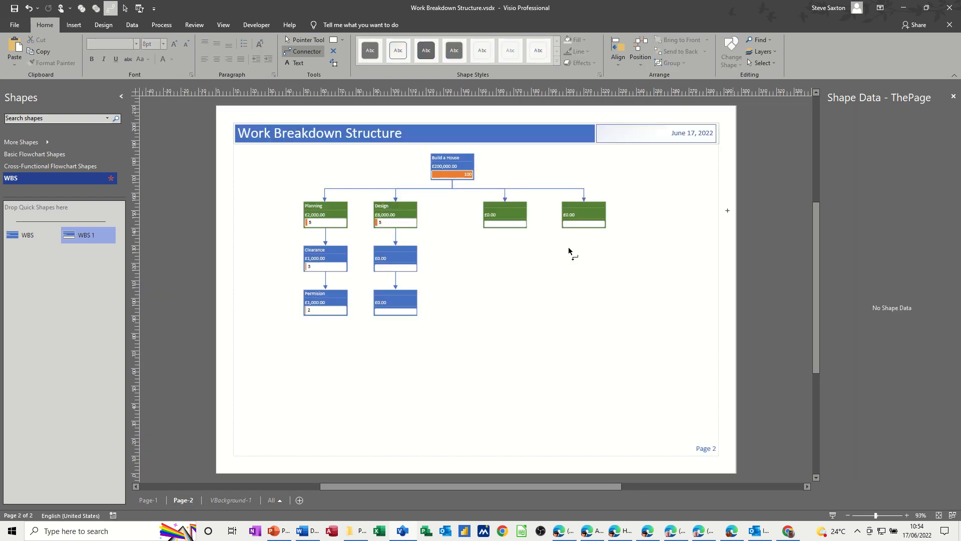
click(397, 252)
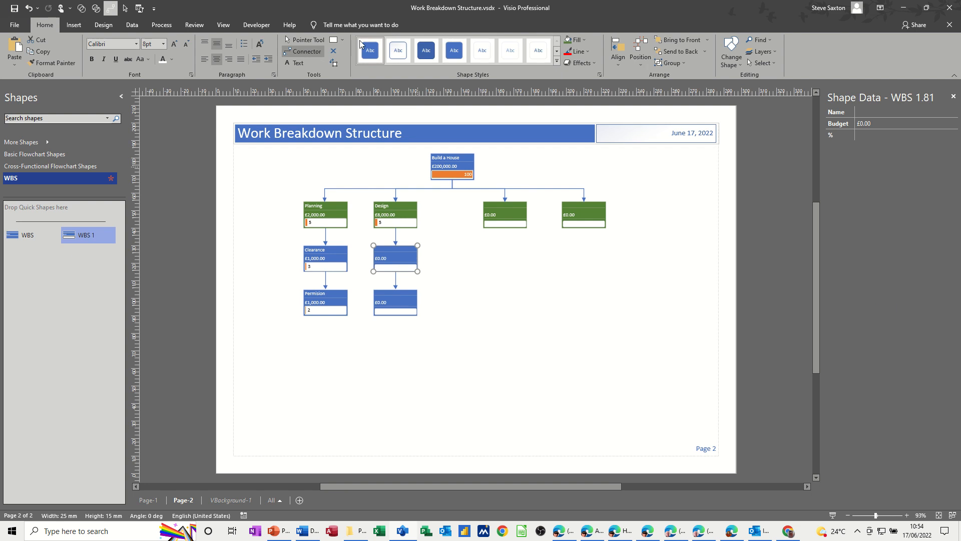
click(304, 39)
click(879, 112)
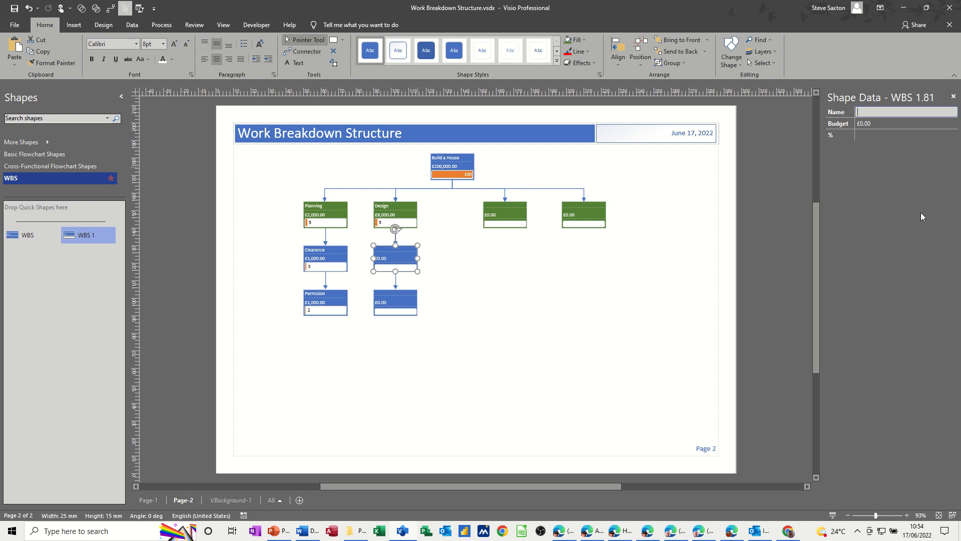
text(Site map)
key(Tab)
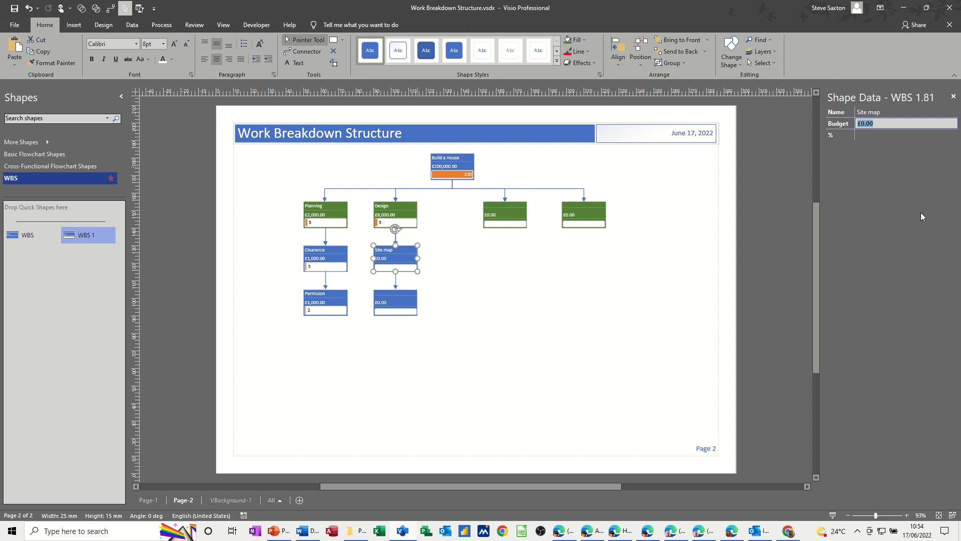
text(4000)
key(Tab)
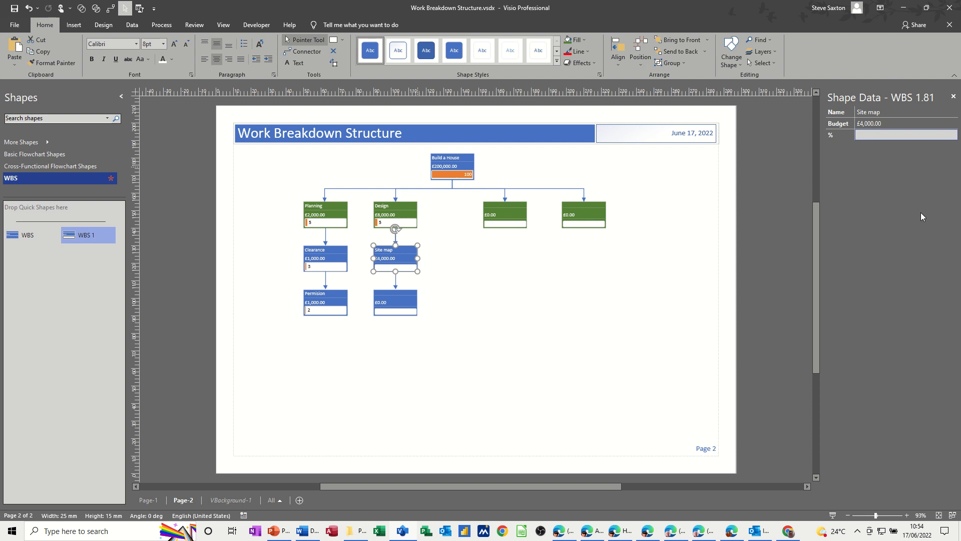
text(2.5)
Step: Fill in the shape below Site map with Name Drawing, Budget 4000 and % 2.5
click(424, 299)
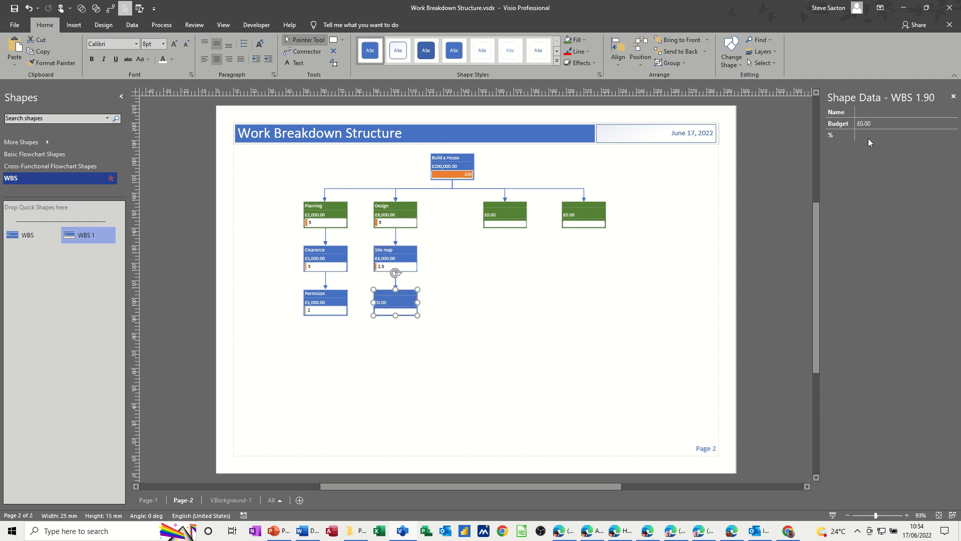
click(874, 114)
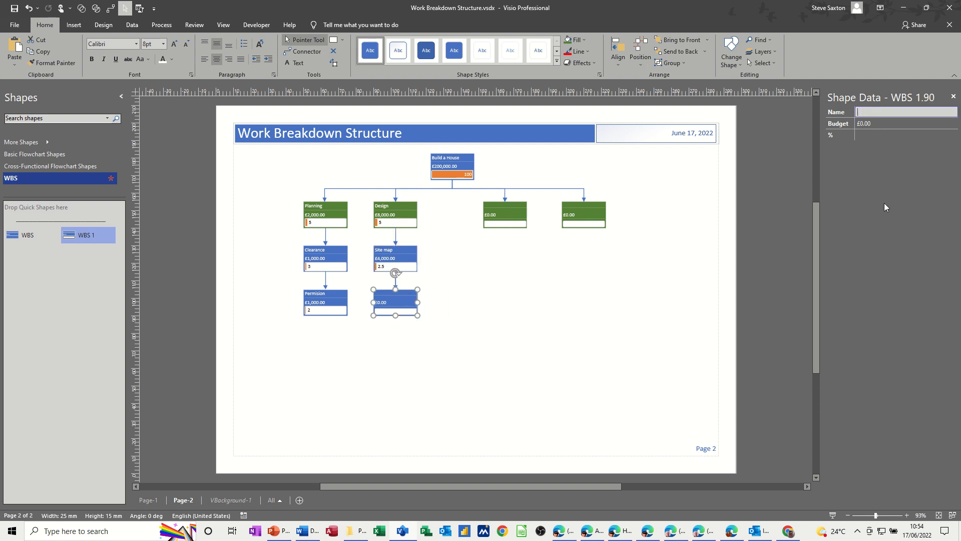
text(Drawing)
key(Tab)
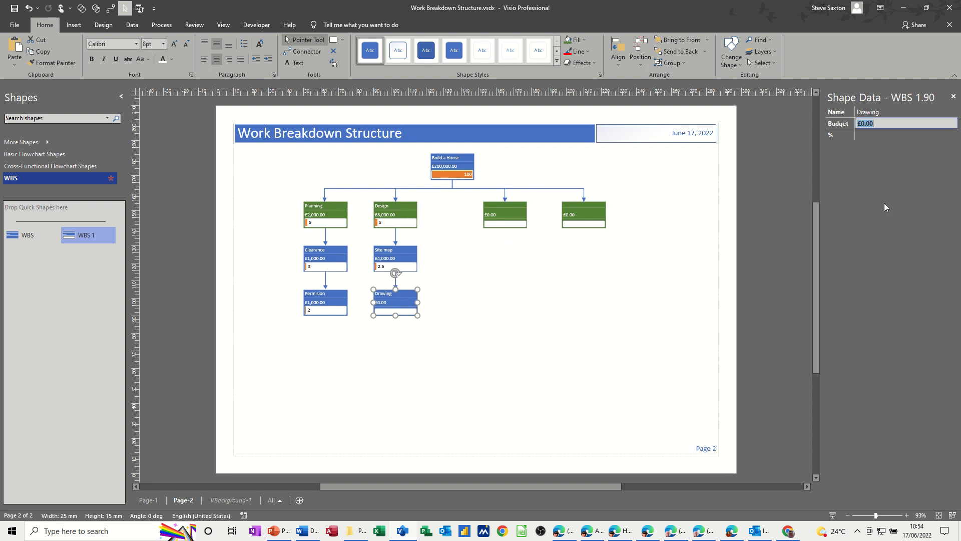
text(4000)
key(Tab)
text(2.)
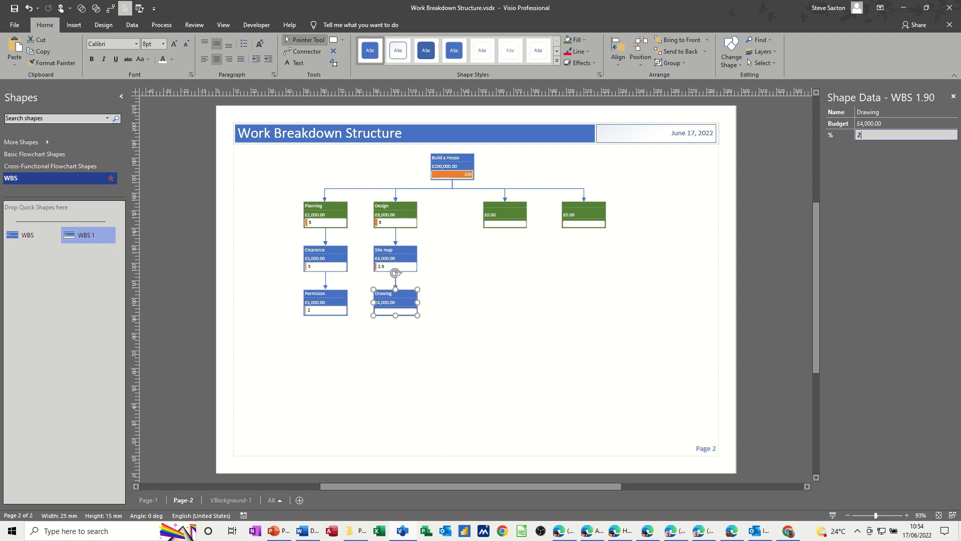
click(457, 313)
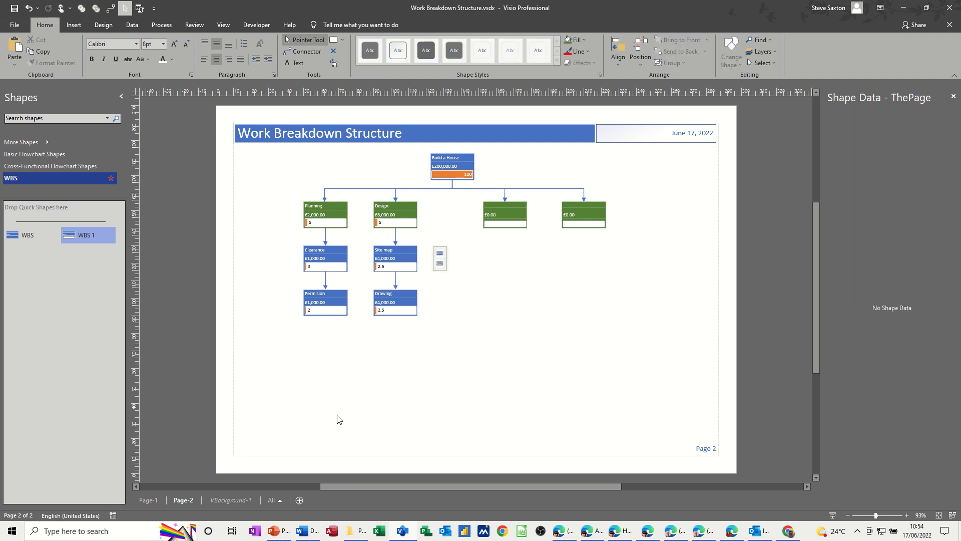
Step: Check the third branch of the Page-1 example, and name the third second-level shape on Page-2 Fabrication
click(149, 500)
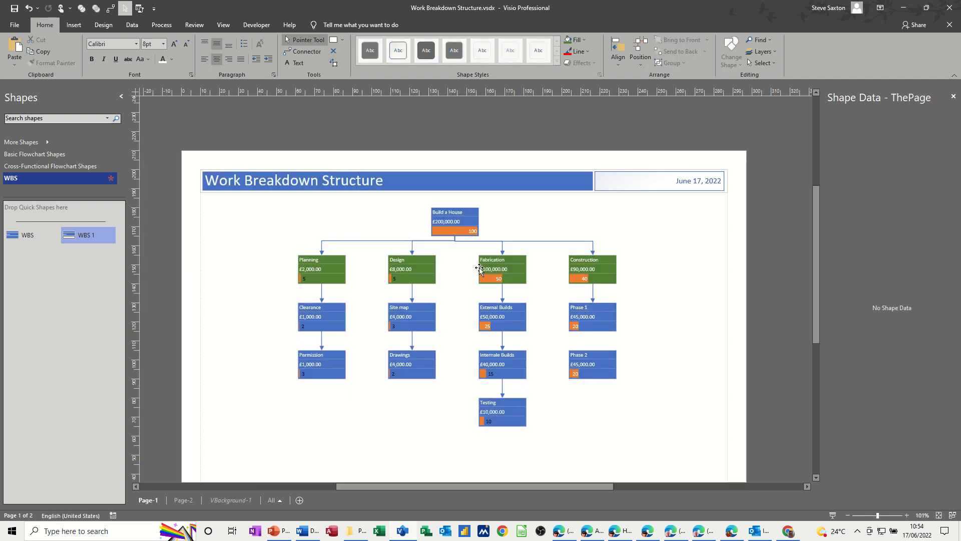
click(183, 499)
click(505, 203)
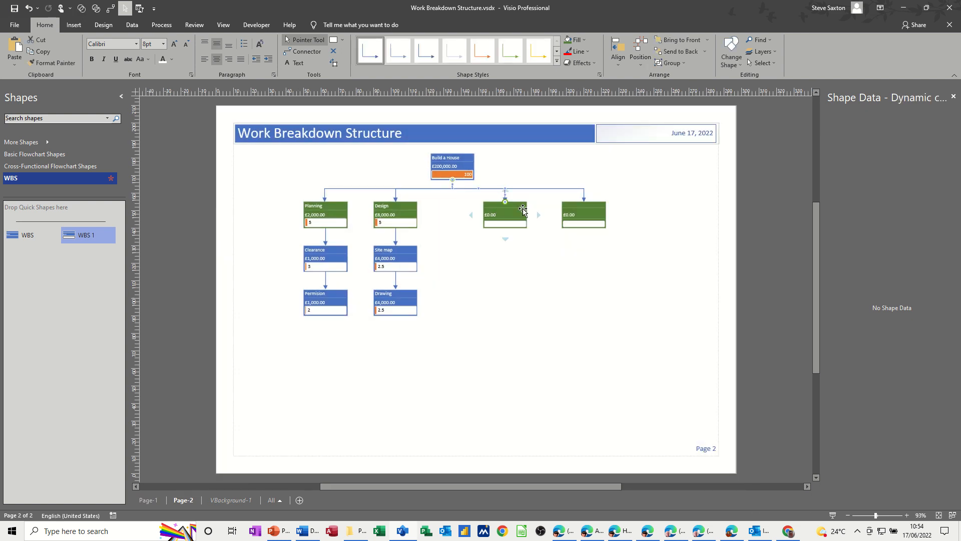
click(509, 214)
click(869, 111)
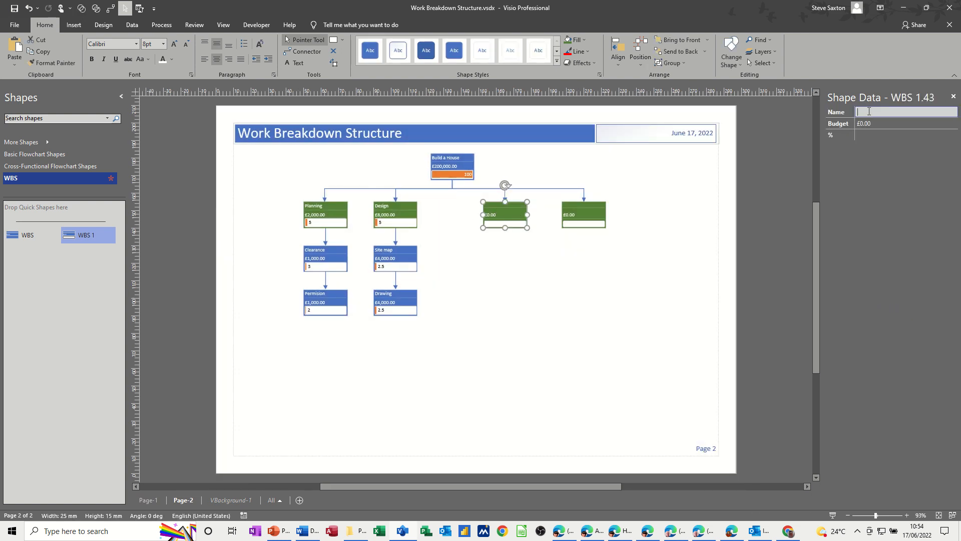
text(Fabrication)
click(590, 215)
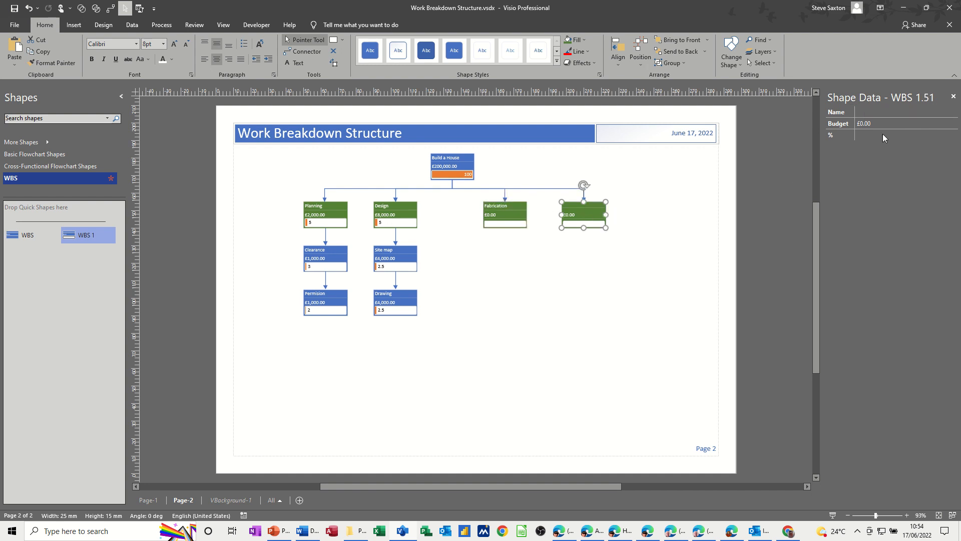
Step: Name the fourth second-level shape on Page-2 Contruction, and check the Fabrication branch in the Page-1 example
click(881, 110)
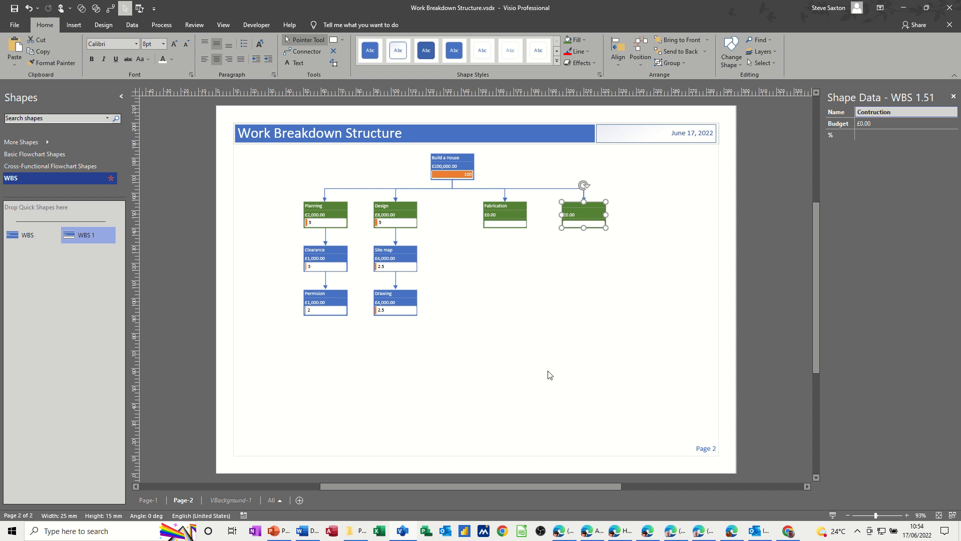
click(150, 500)
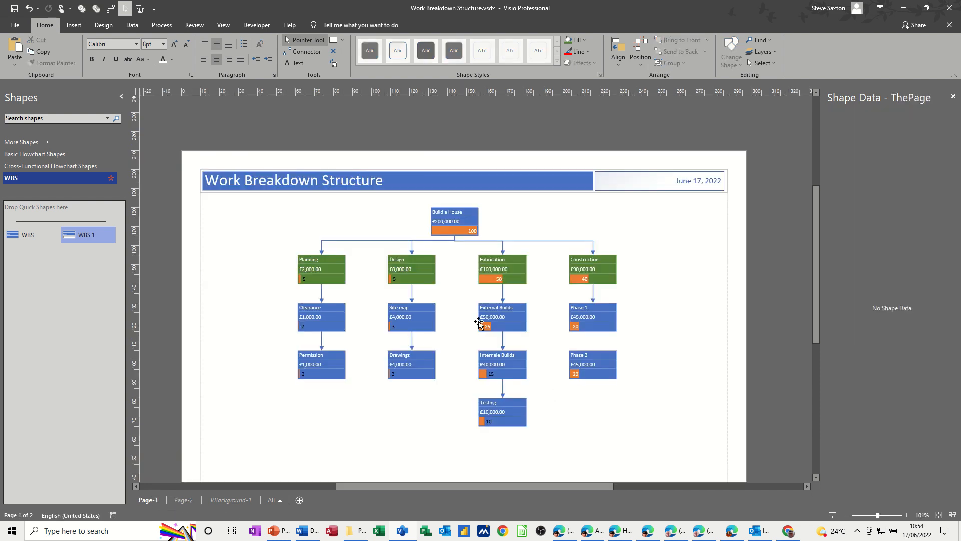
click(183, 501)
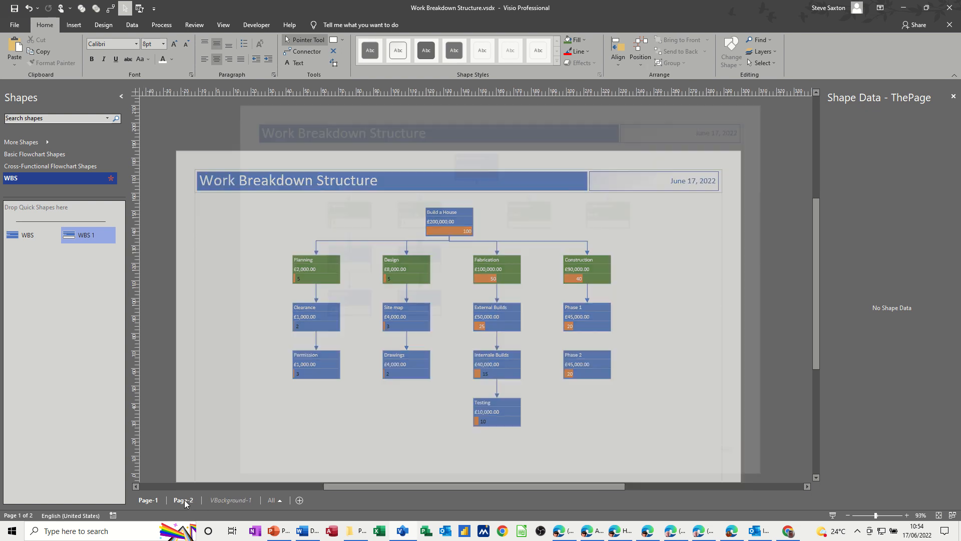
Step: With the Connector tool active, add three connected WBS 1 shapes in a column below Fabrication
click(506, 214)
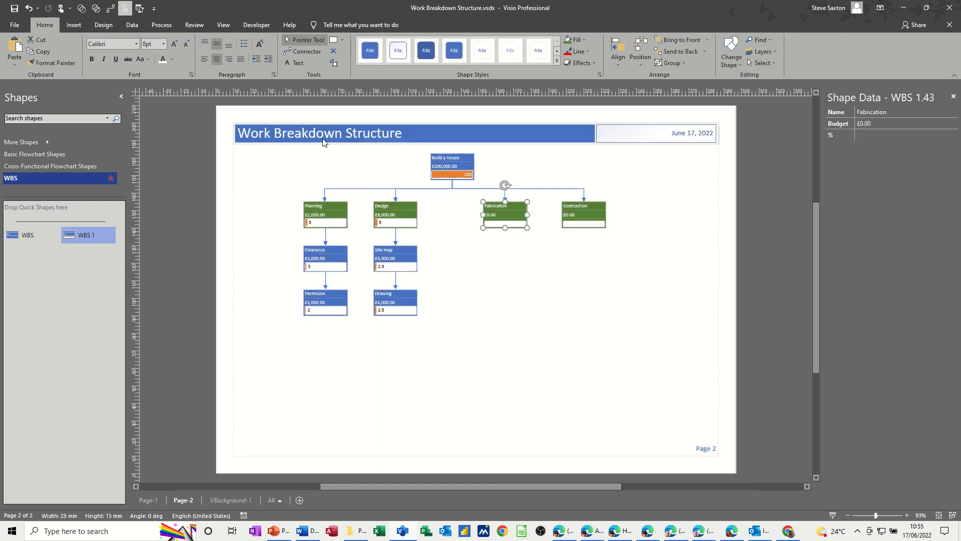
click(301, 53)
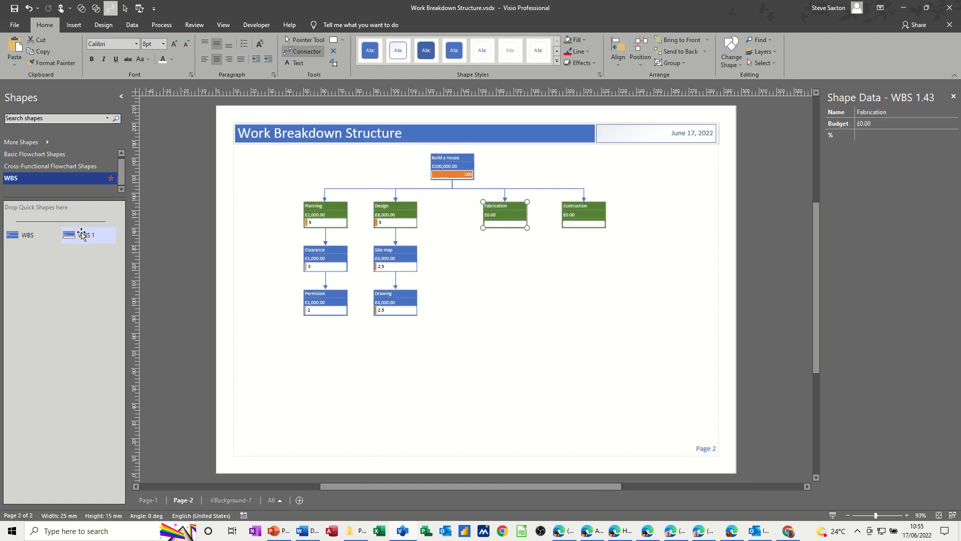
drag(80, 235, 506, 259)
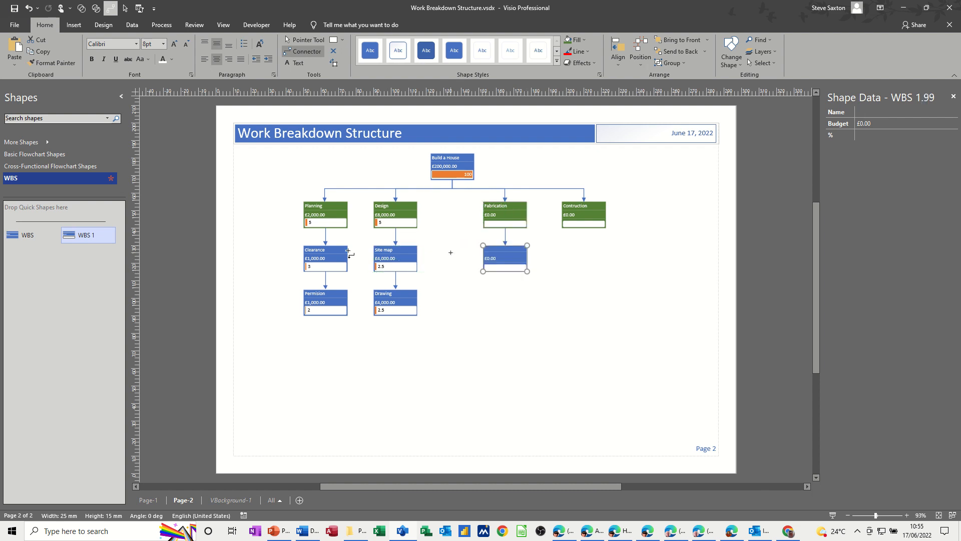
drag(87, 235, 508, 306)
drag(85, 234, 508, 351)
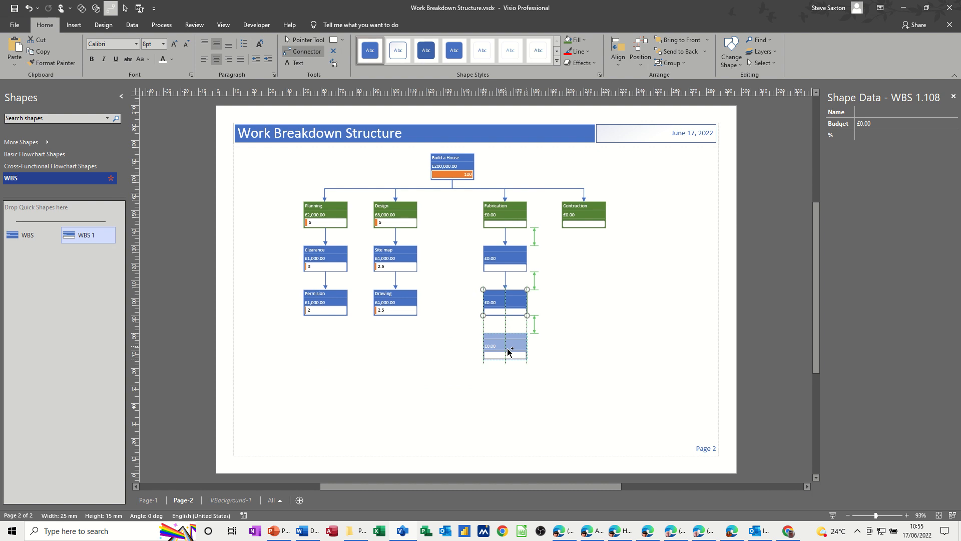
drag(508, 351, 508, 351)
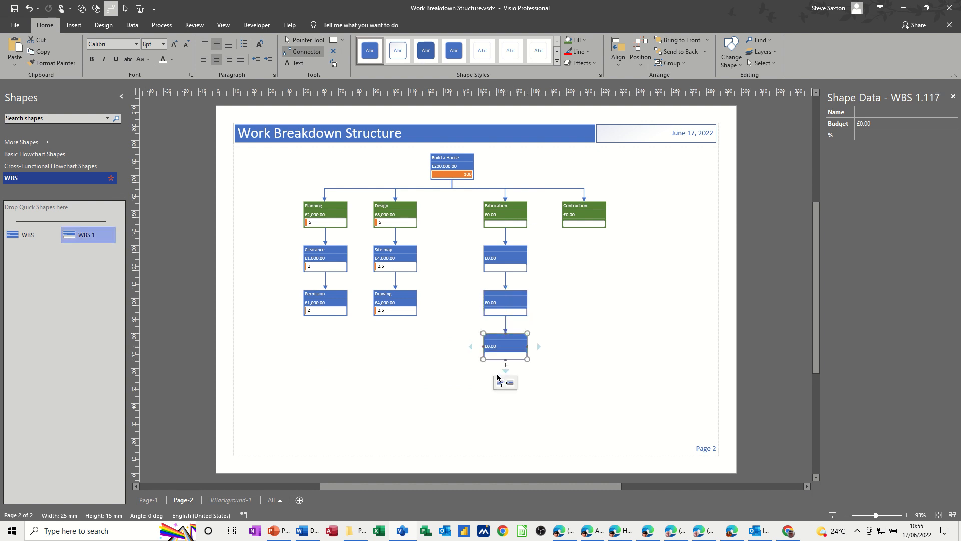
Step: Check the fourth branch of the Page-1 example, and add two WBS 1 shapes in a column below Contruction on Page-2, ending with the Pointer Tool
click(146, 501)
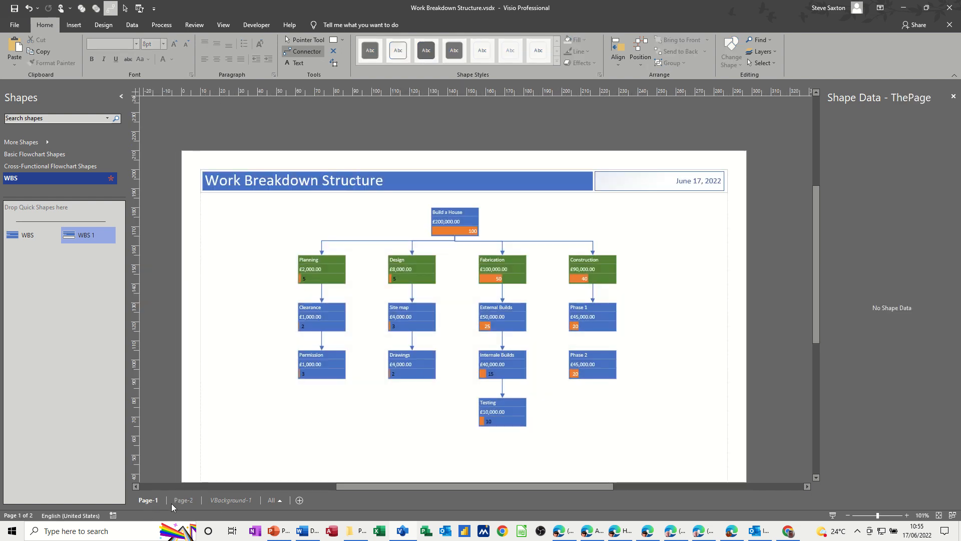
click(183, 500)
drag(84, 238, 585, 264)
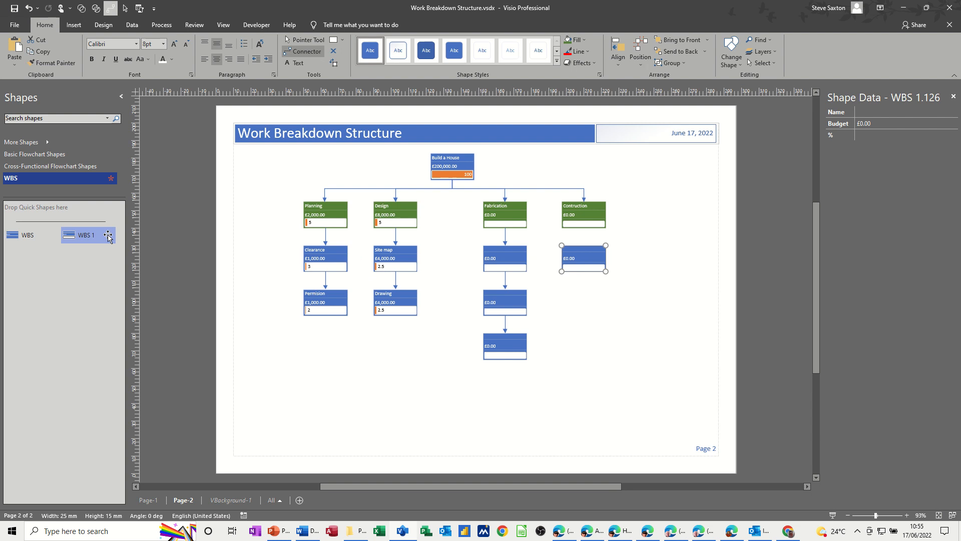
drag(87, 234, 584, 307)
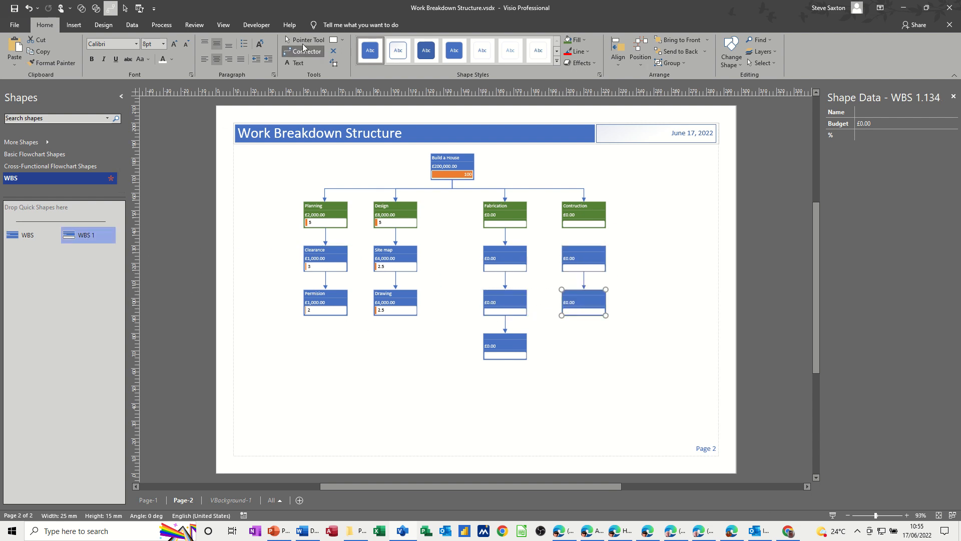
click(301, 44)
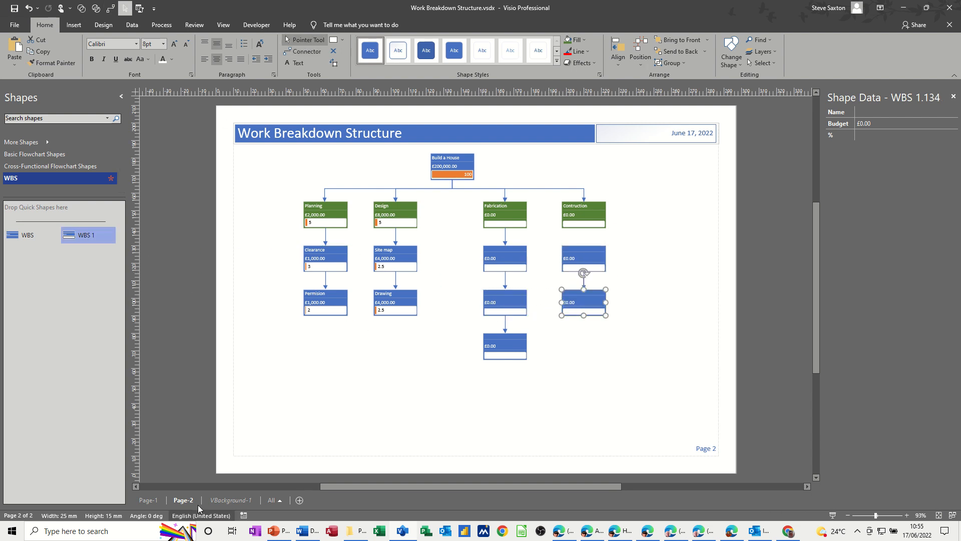
Step: Consult the Page-1 example, and name the shape directly below Fabrication on Page-2 External Builds
click(147, 500)
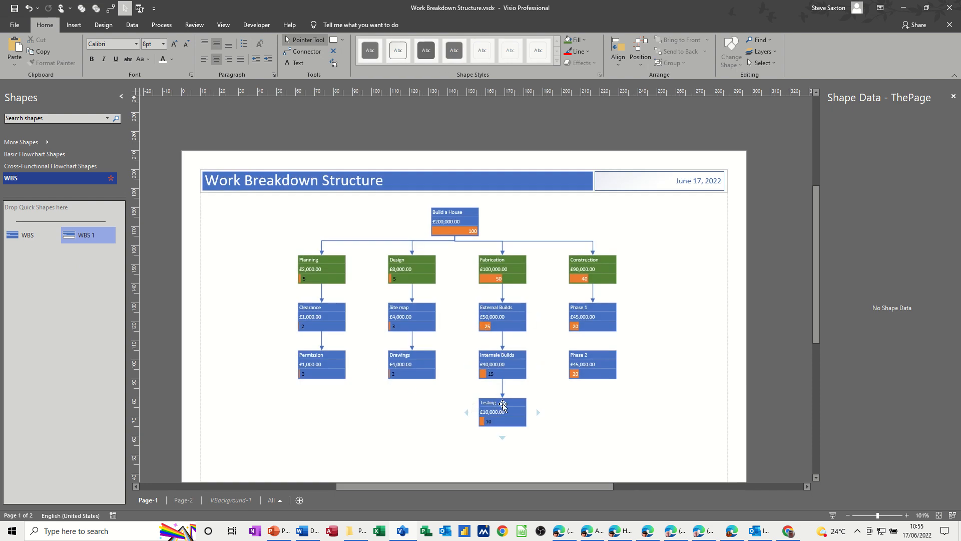
click(192, 499)
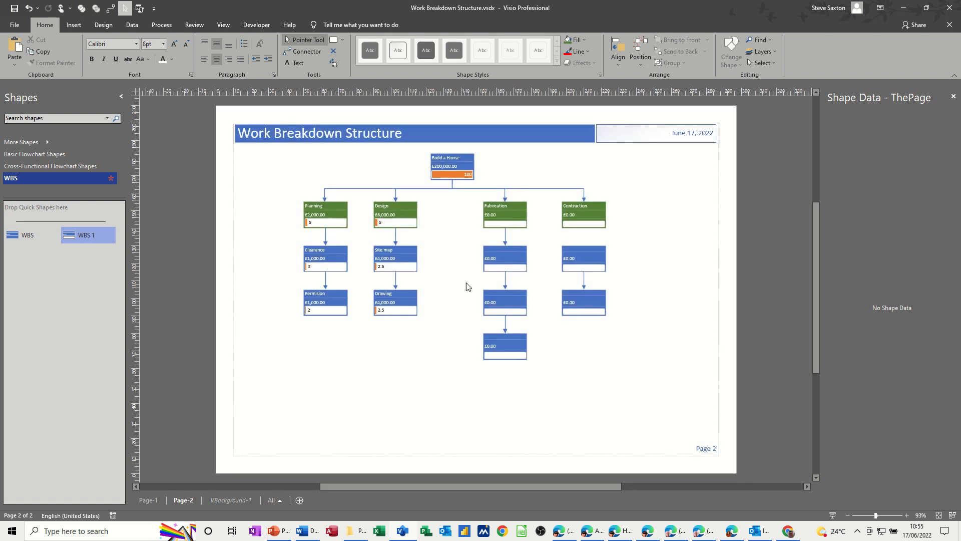
click(502, 254)
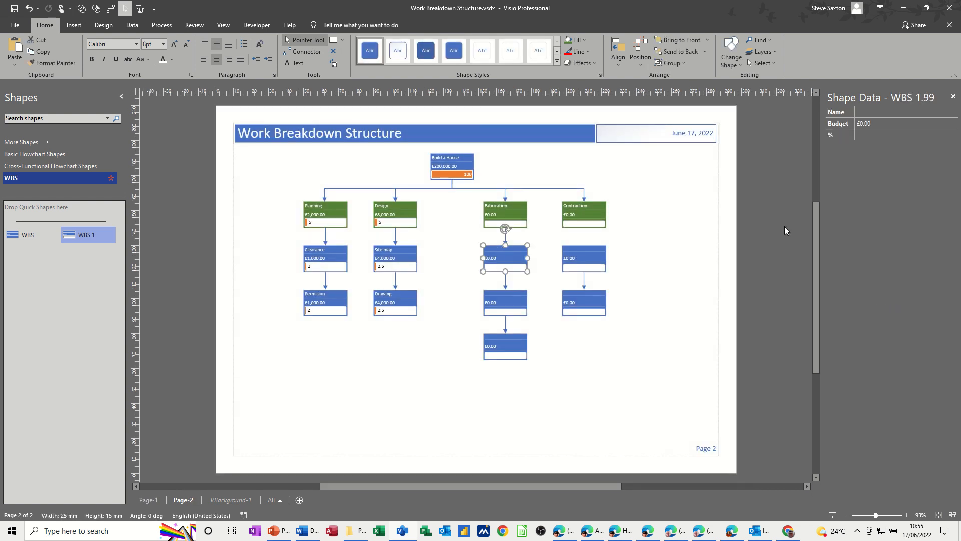
click(867, 111)
text(External Builds)
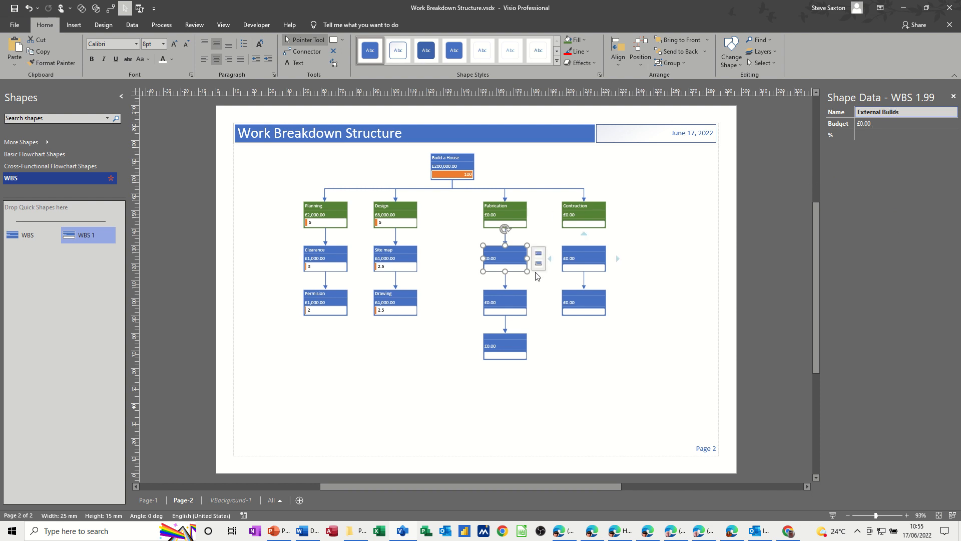
Step: Name the two shapes below External Builds Internal Builds and Testing, in that order
click(506, 300)
click(872, 111)
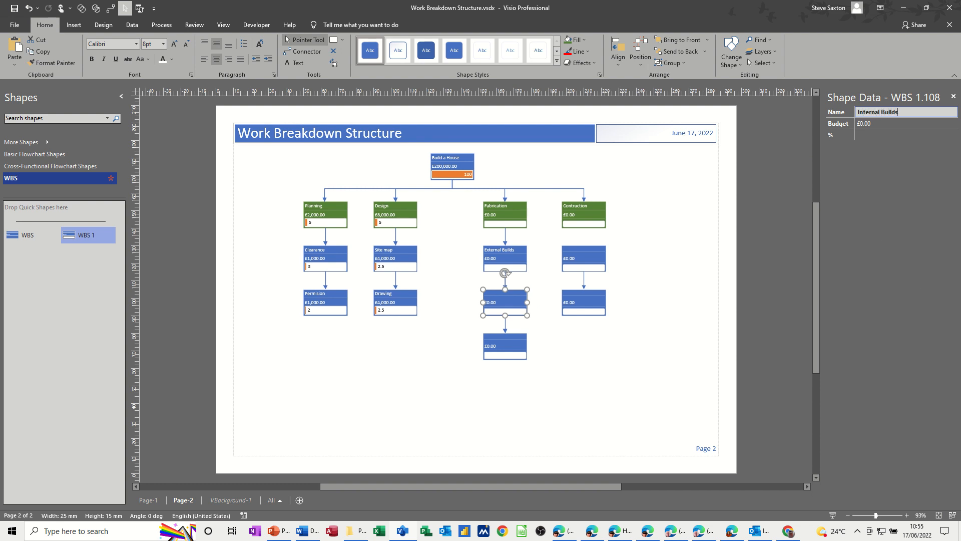
click(526, 343)
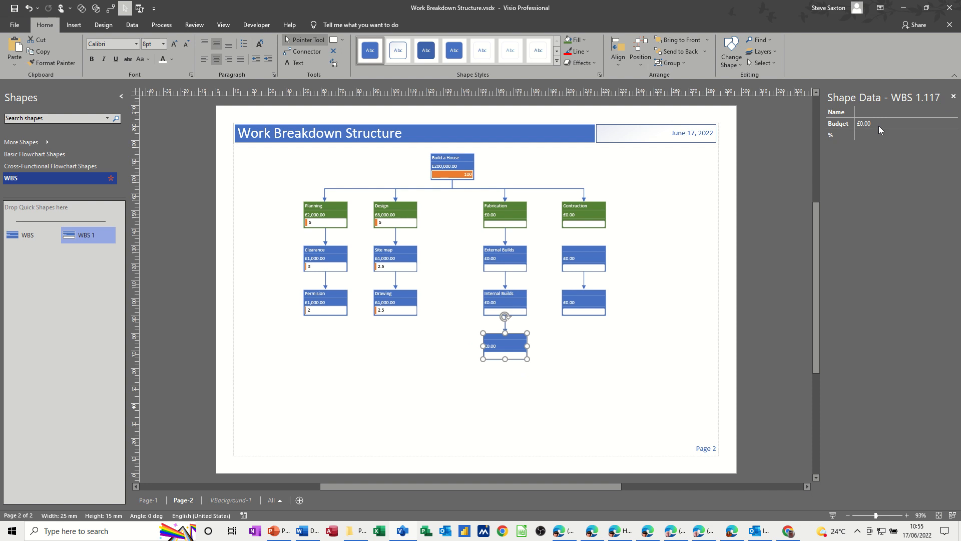
click(878, 113)
text(Te)
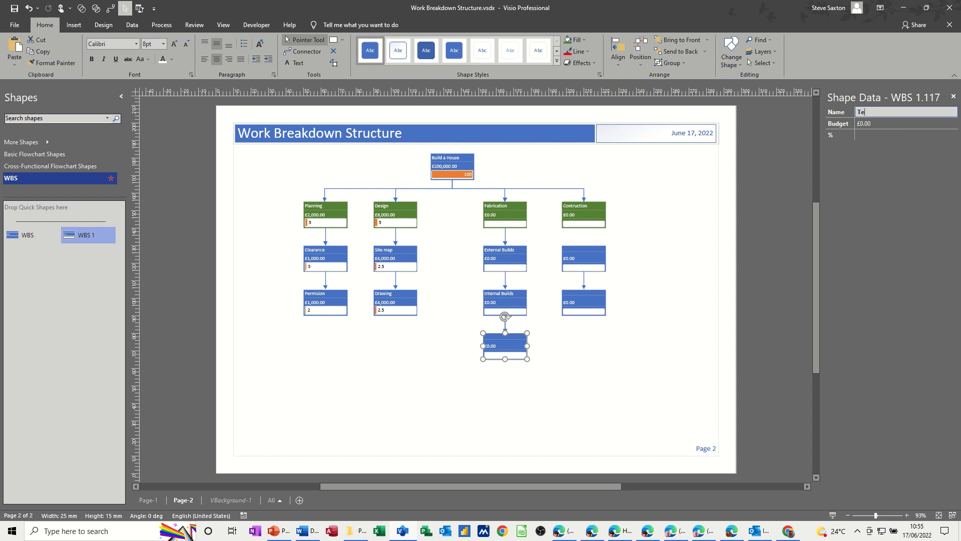
text(sting)
key(Return)
Step: Set the Budget of the Fabrication shape to 10000
click(503, 216)
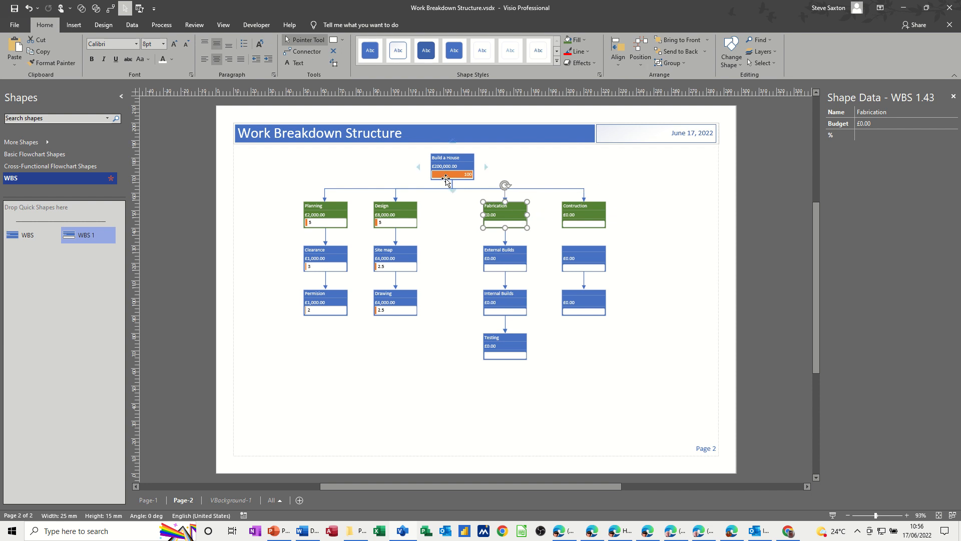
click(873, 128)
text(10,00)
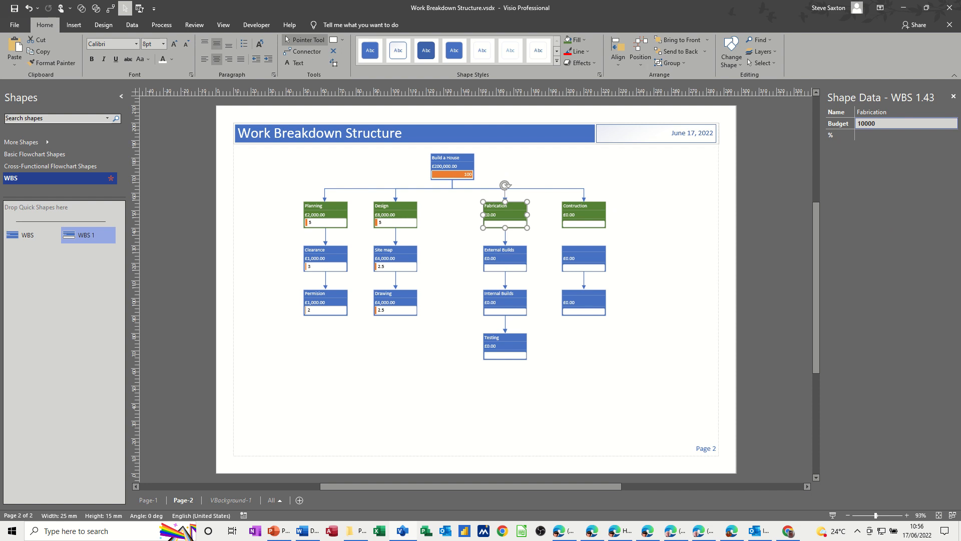
text(0)
Step: Check the Fabrication branch budgets in the Page-1 example, and set the Budget of External Builds on Page-2 to 50000
click(148, 501)
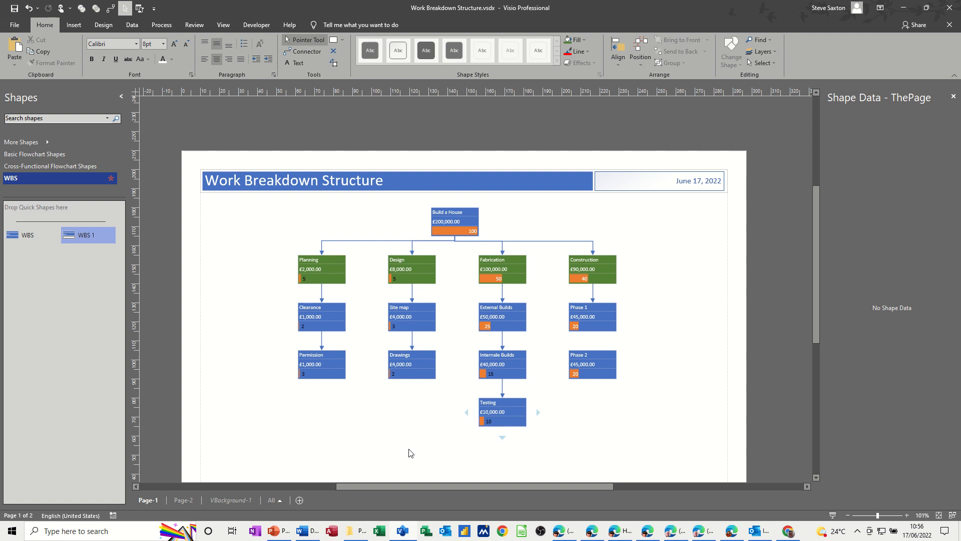
click(183, 500)
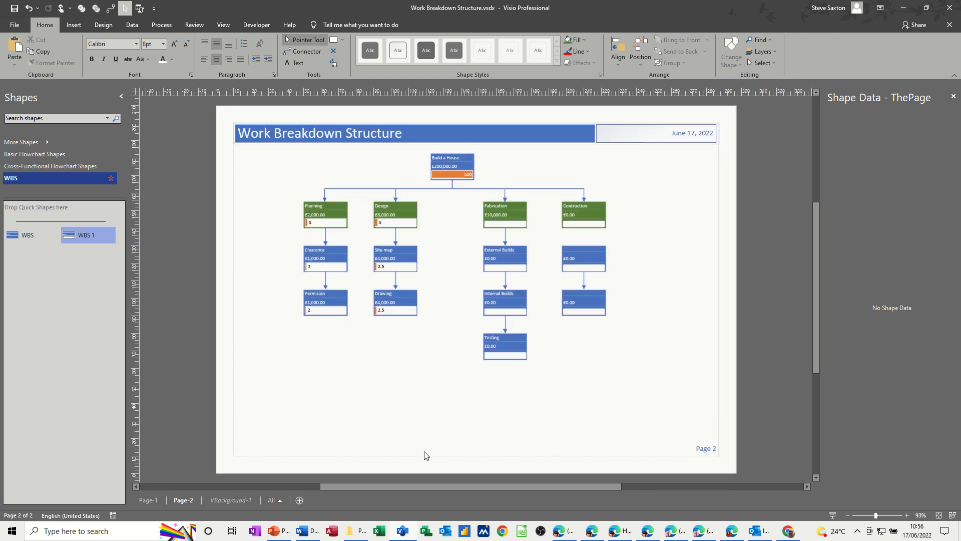
click(501, 259)
click(880, 122)
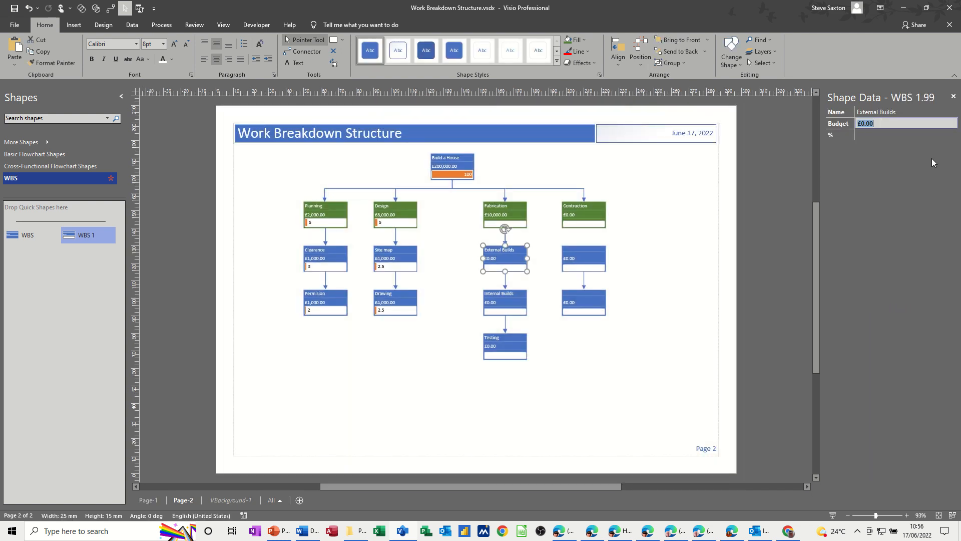
text(50000)
Step: Set the Budget of Internal Builds to 40000 and the Budget of Testing to 10000
click(499, 300)
click(890, 123)
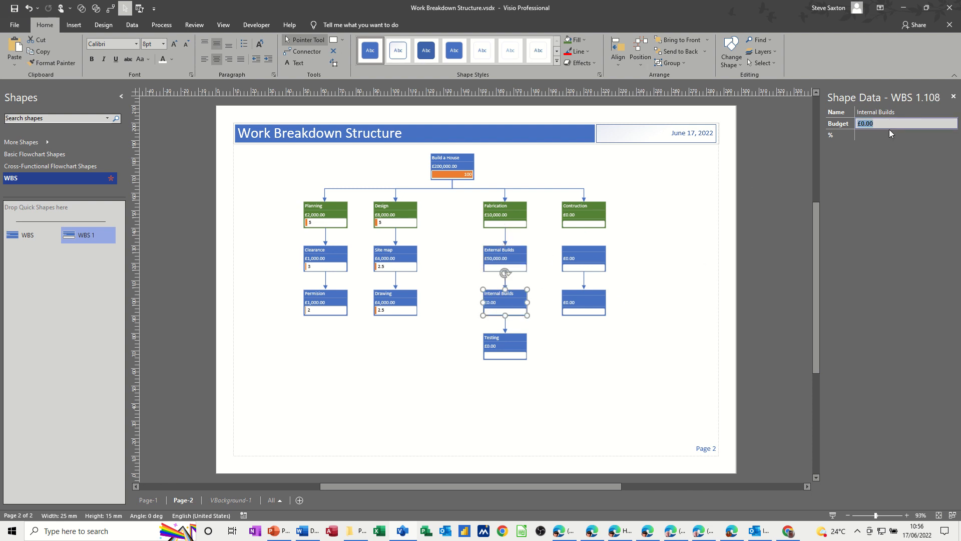
text(400)
click(497, 346)
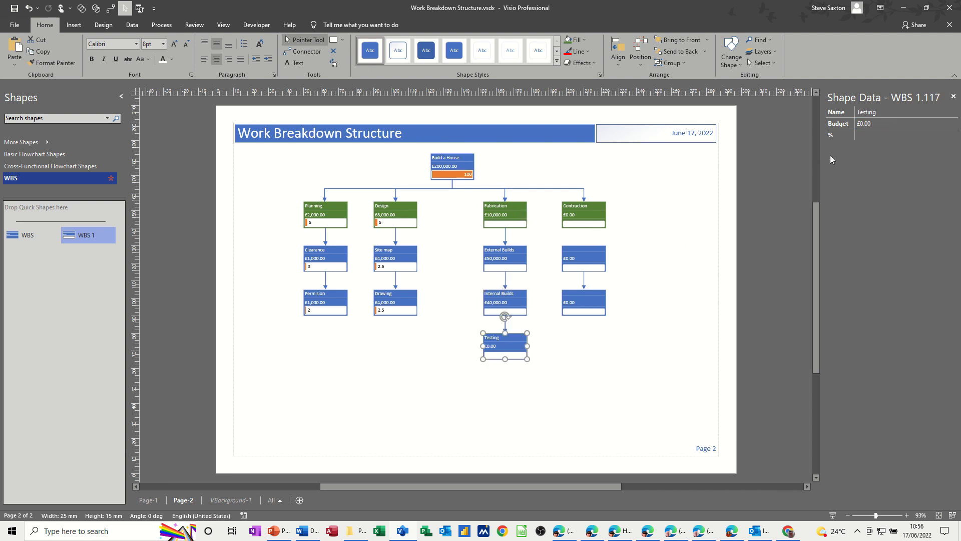
click(867, 126)
text(1)
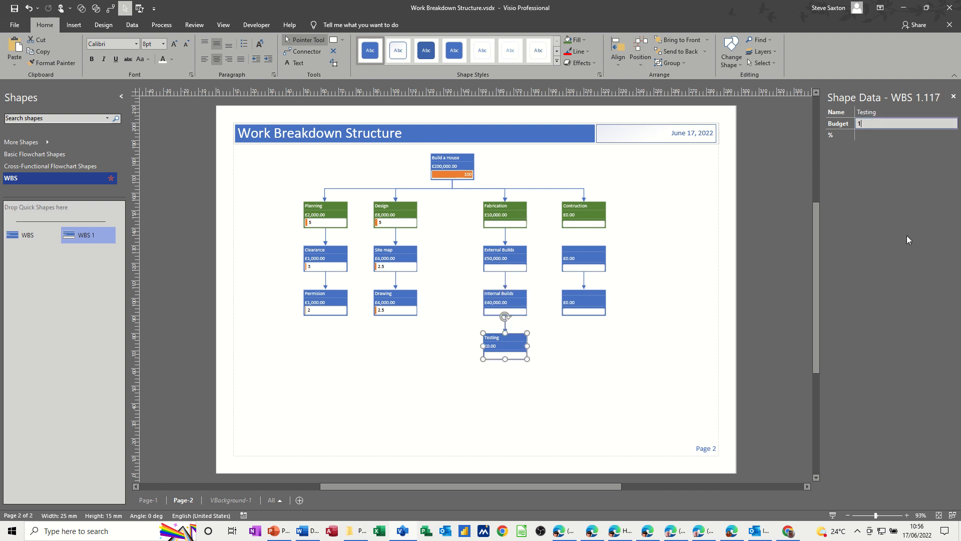
text(0,00000)
Step: Correct the Budget of the Fabrication shape to 100000 and set its % to 50
click(511, 215)
click(869, 125)
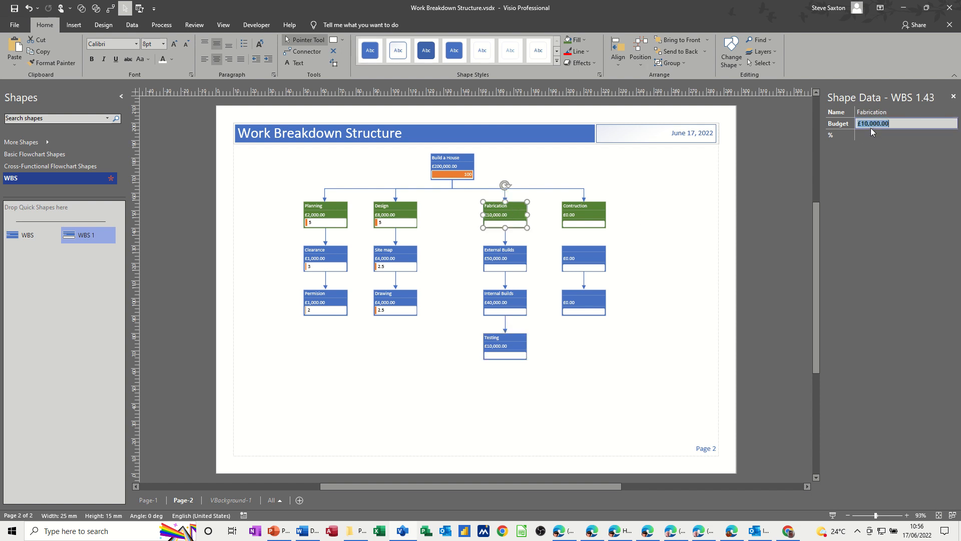
text(100000)
key(Return)
click(510, 224)
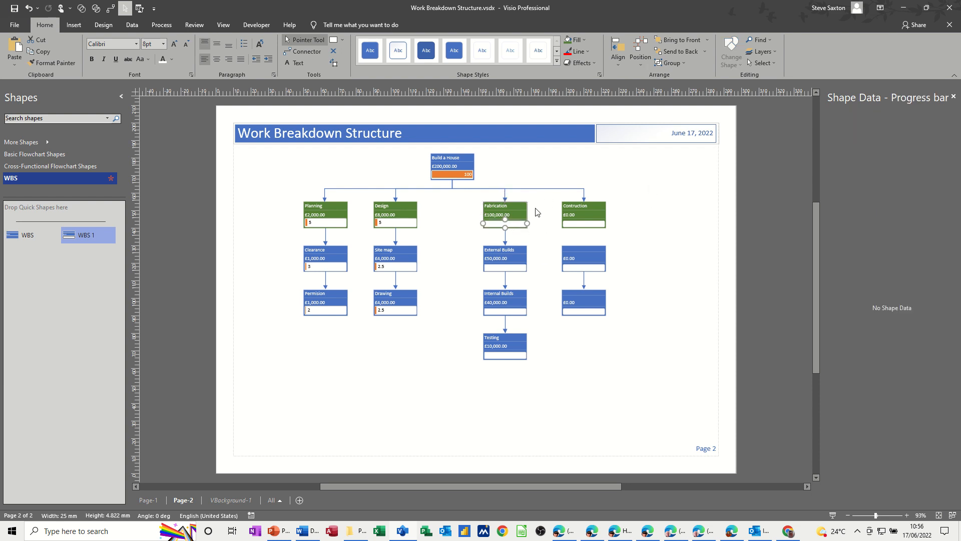
click(536, 207)
click(522, 209)
click(883, 136)
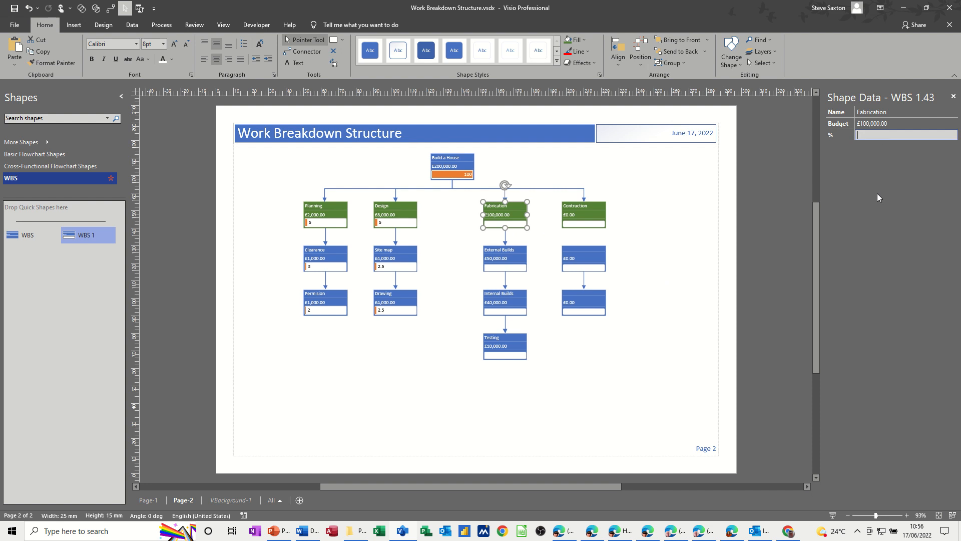
text(50)
key(Return)
Step: Set the % of the Contruction shape to 40
click(590, 218)
click(875, 136)
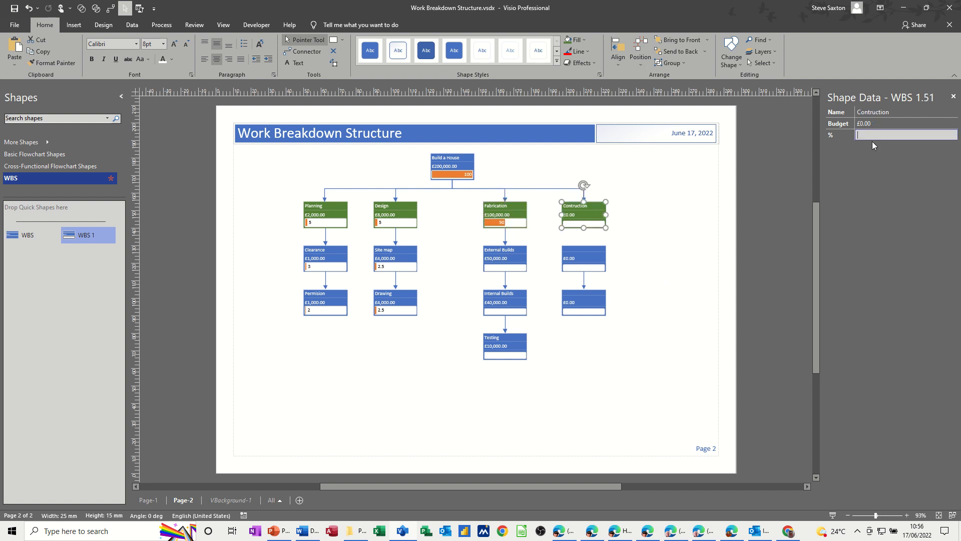
text(40)
key(Return)
Step: Check the Fabrication branch percentages in the Page-1 example, and set the % of External Builds on Page-2 to 25
click(147, 500)
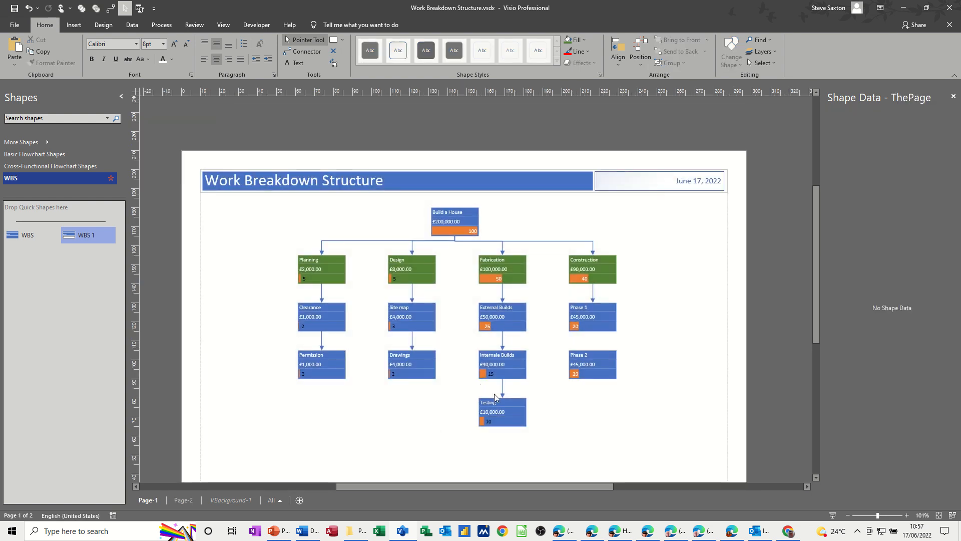
click(184, 500)
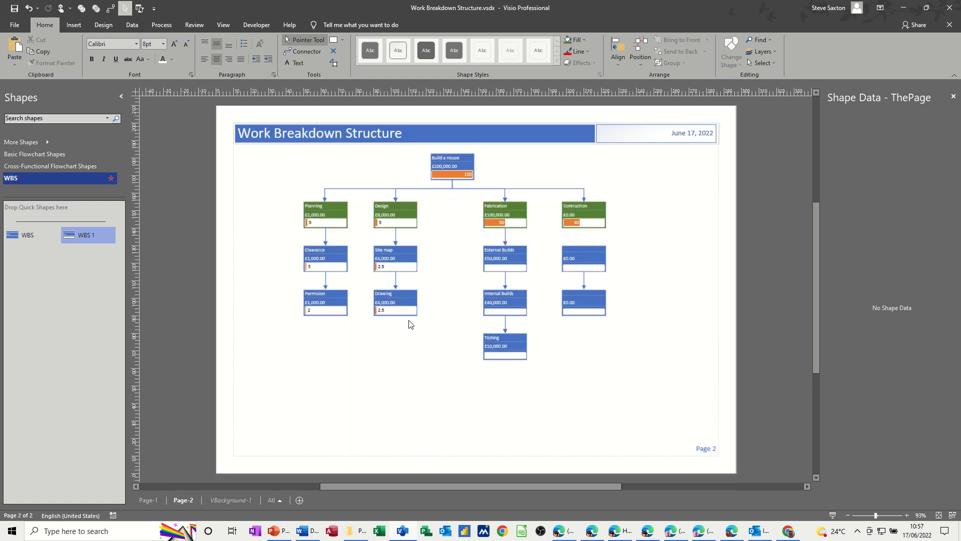
click(495, 263)
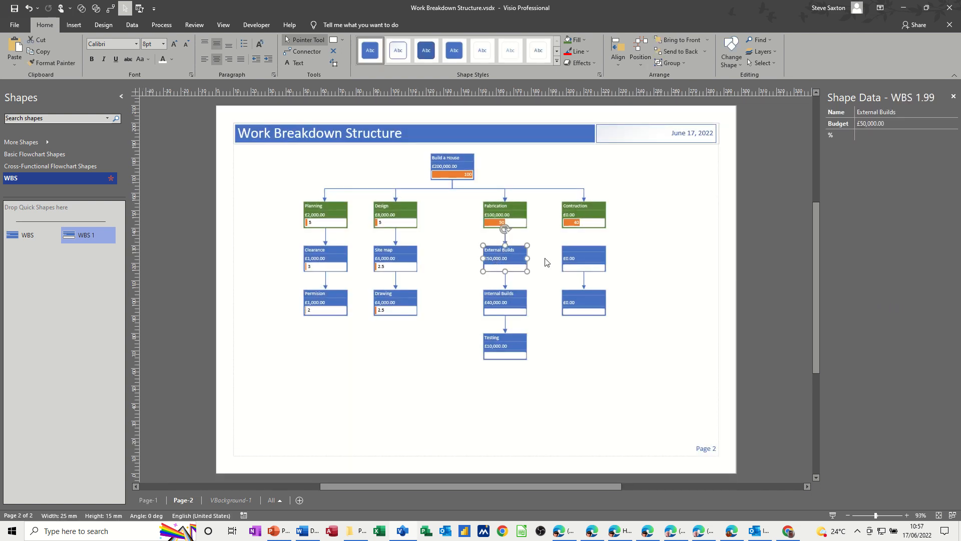
click(863, 133)
text(25)
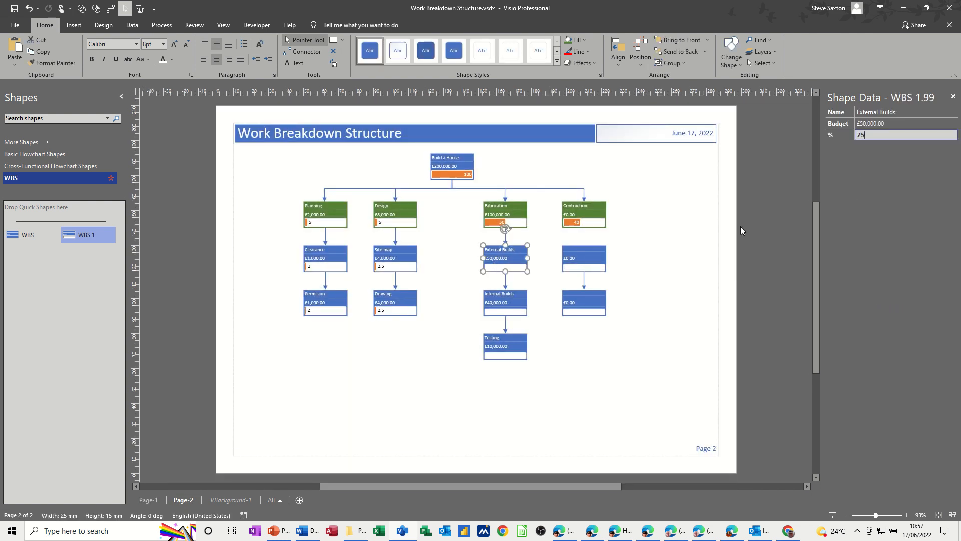
Step: Set the % of Internal Builds to 15 and the % of Testing to 10
click(504, 307)
click(868, 136)
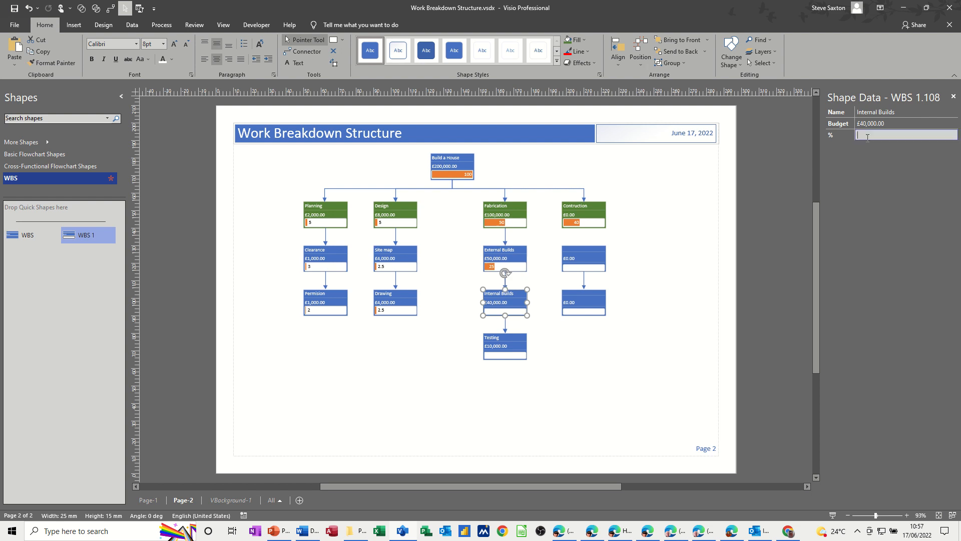
text(15)
click(515, 341)
click(883, 133)
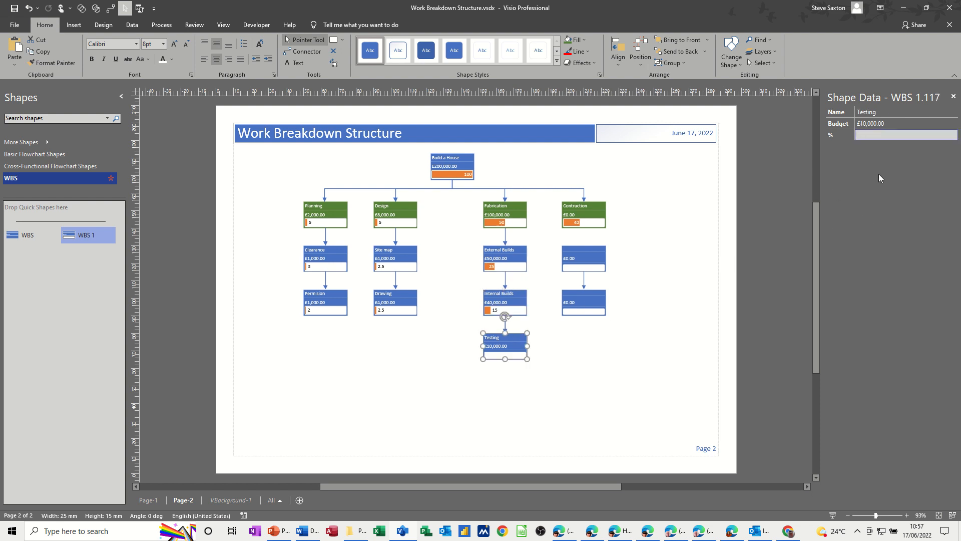
text(10)
key(Return)
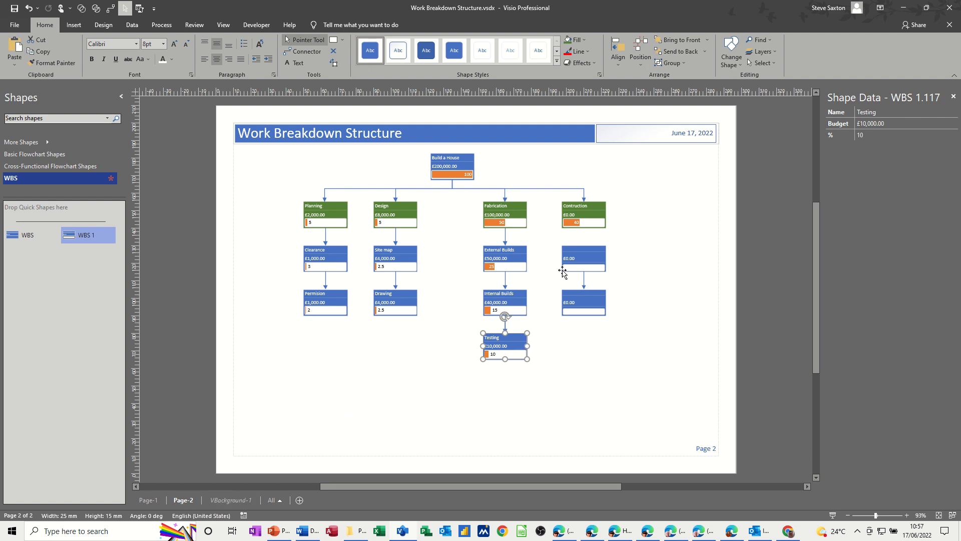
Step: Check the Construction branch in the Page-1 example, and name the two blank shapes under Contruction on Page-2 Phase 1 and Phase 2
click(145, 500)
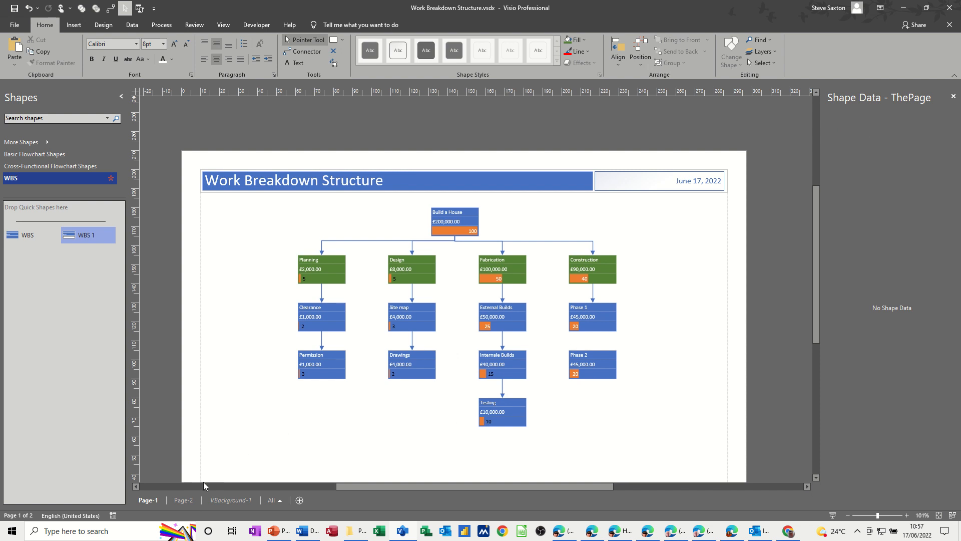
click(184, 500)
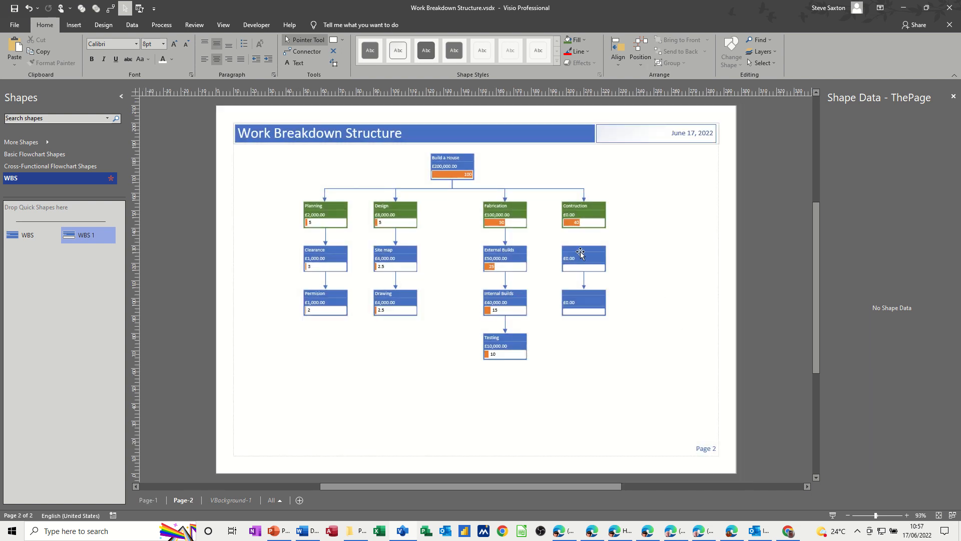
click(581, 251)
click(869, 112)
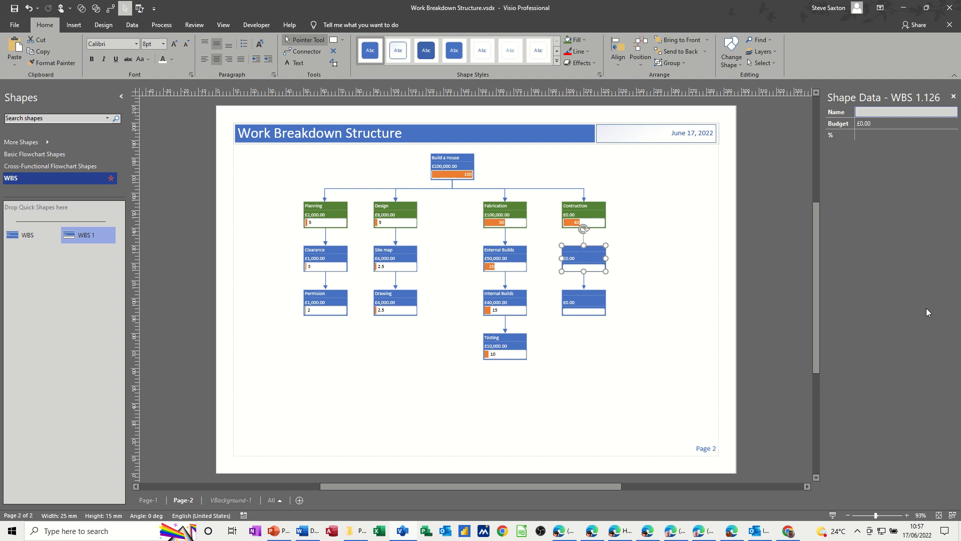
text(Phase 1)
click(588, 297)
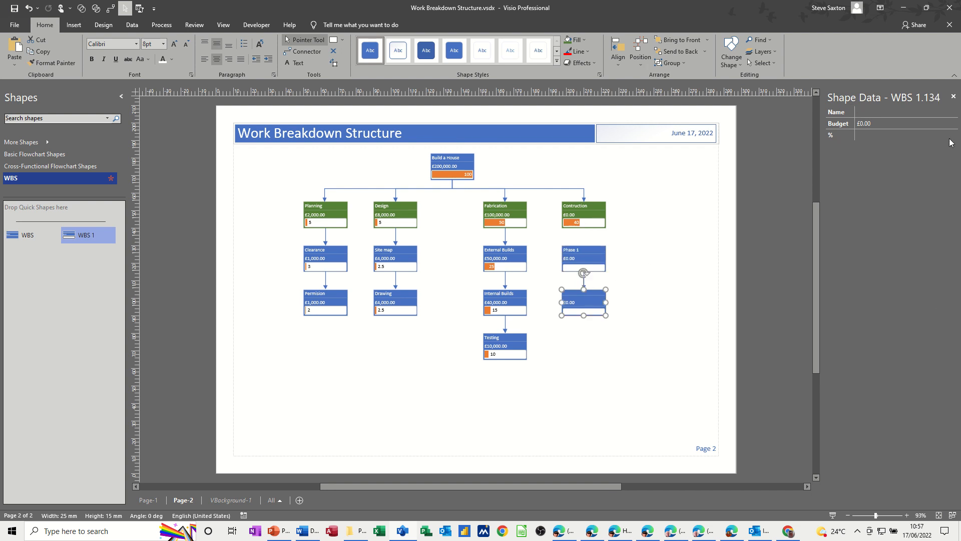
click(891, 112)
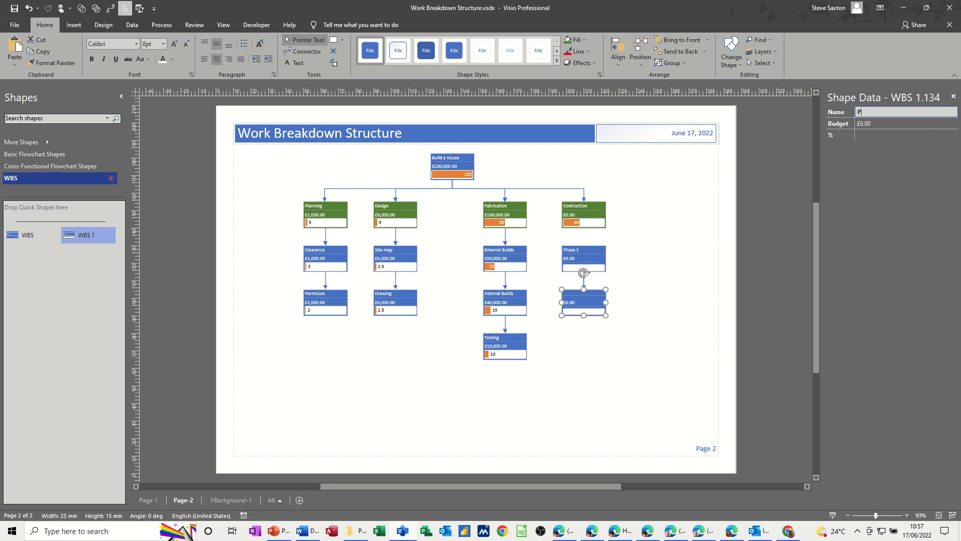
text(Phase 2)
click(861, 123)
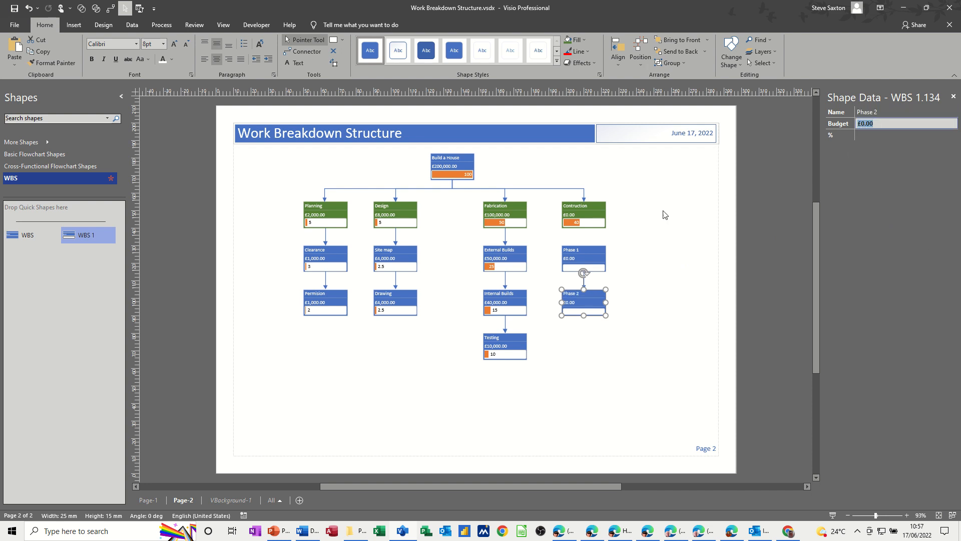
Step: Set the Budget of the Contruction shape to 90000
click(586, 216)
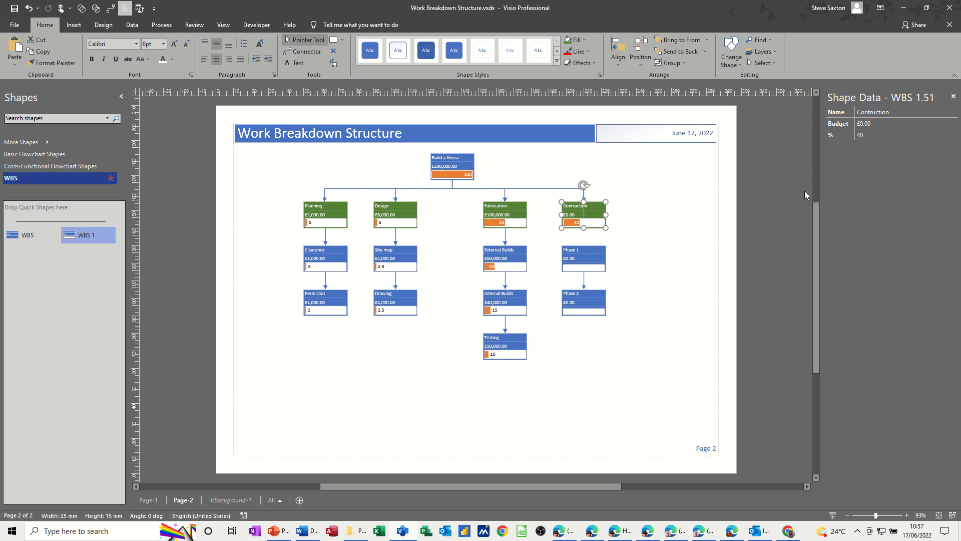
click(880, 124)
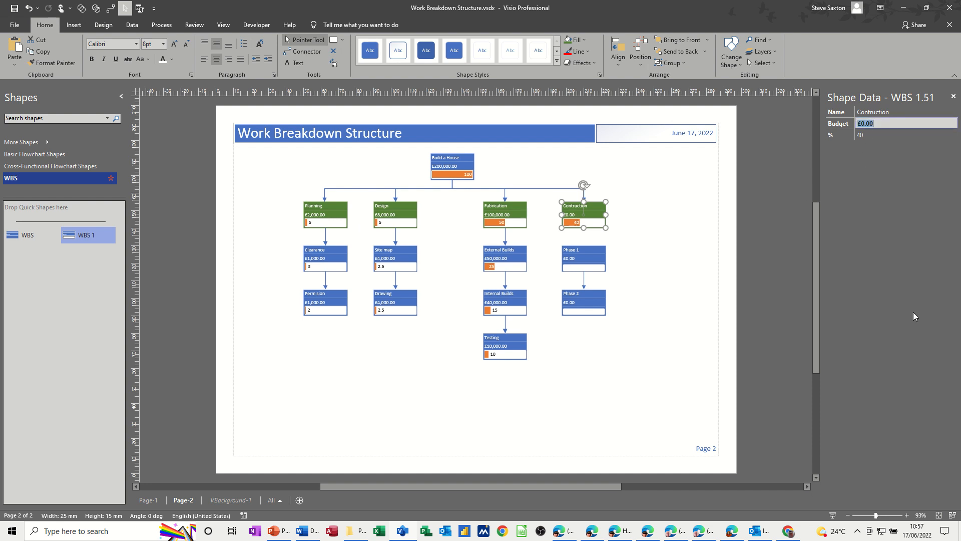
text(90000)
key(Return)
Step: Set the Budget of both the Phase 1 and Phase 2 shapes to 45000
click(589, 262)
click(869, 126)
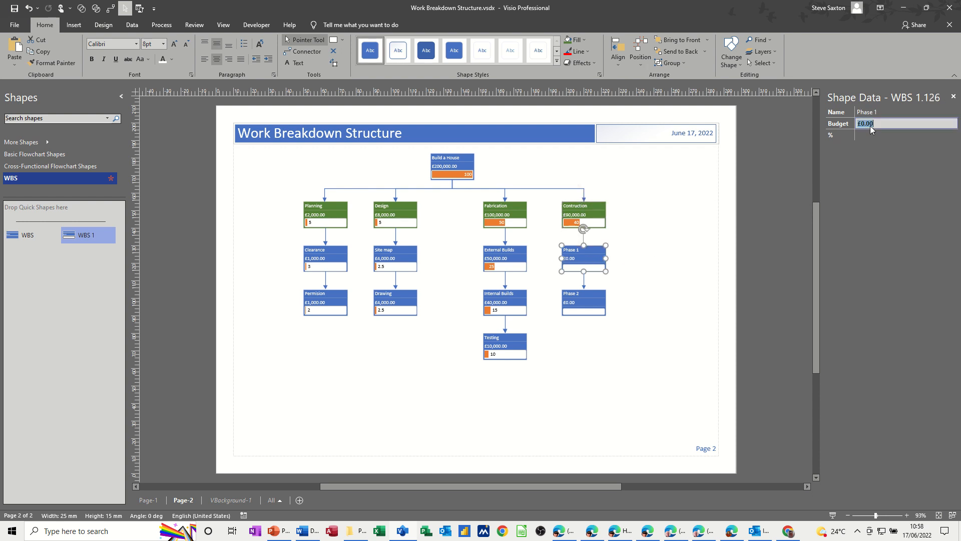
text(45,000)
click(566, 307)
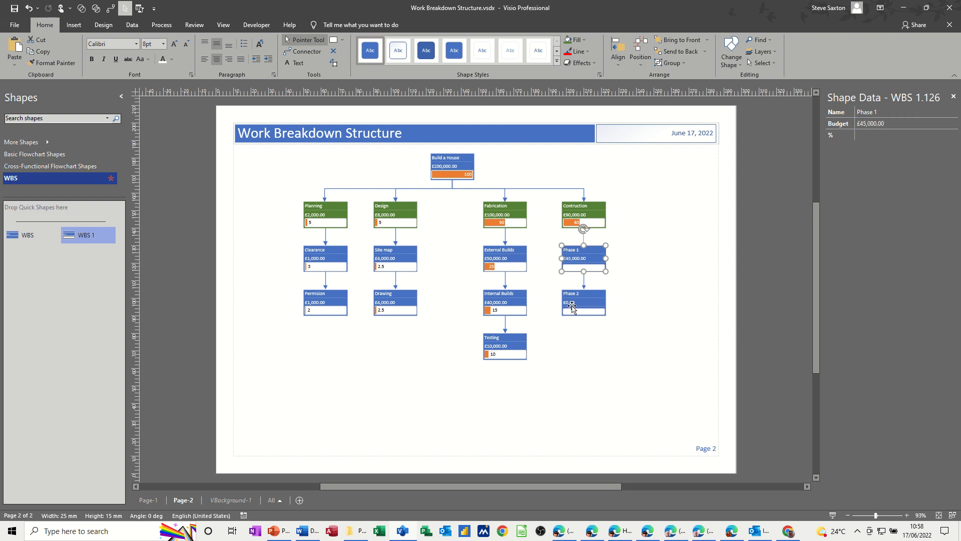
click(859, 125)
text(45000)
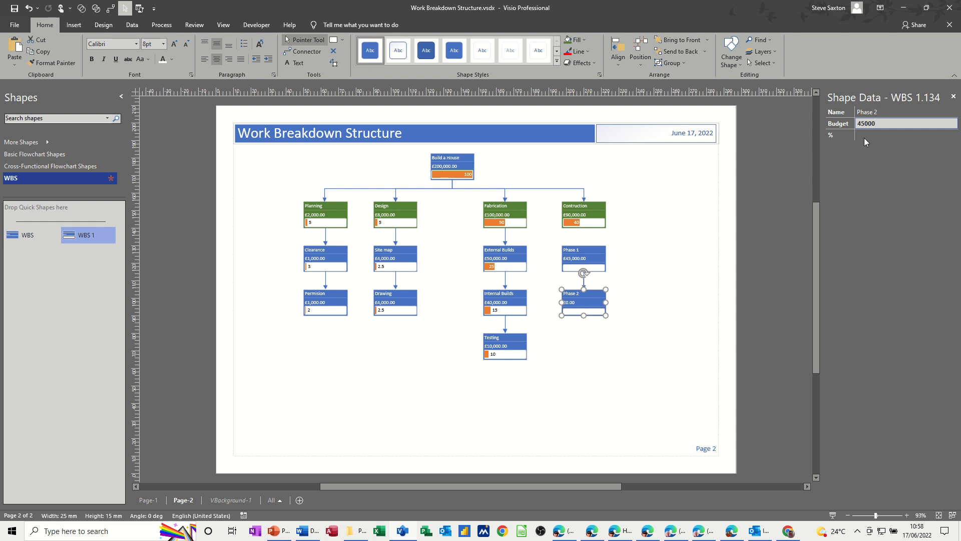
key(Return)
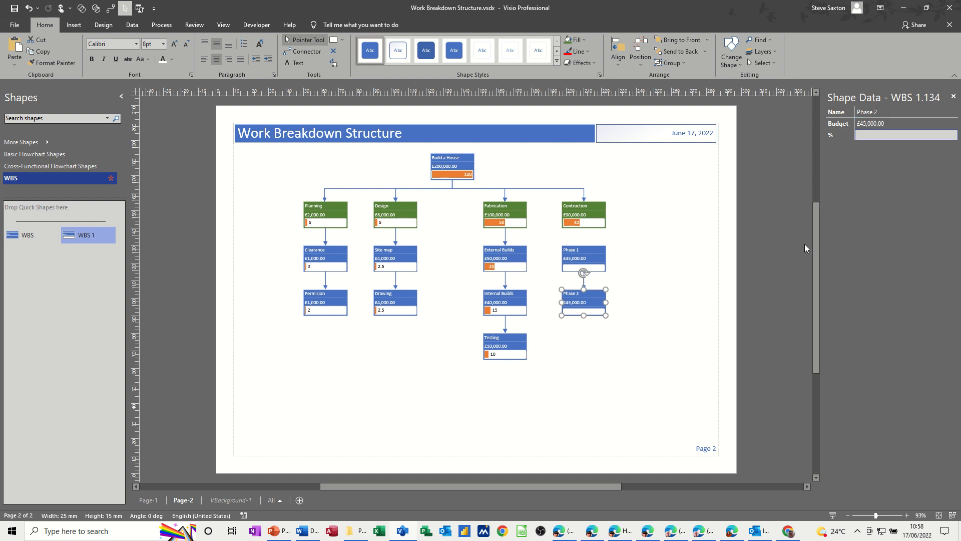
Step: Set the % of both the Phase 2 and Phase 1 shapes to 20 and clear the selection
text(20)
key(Return)
click(577, 258)
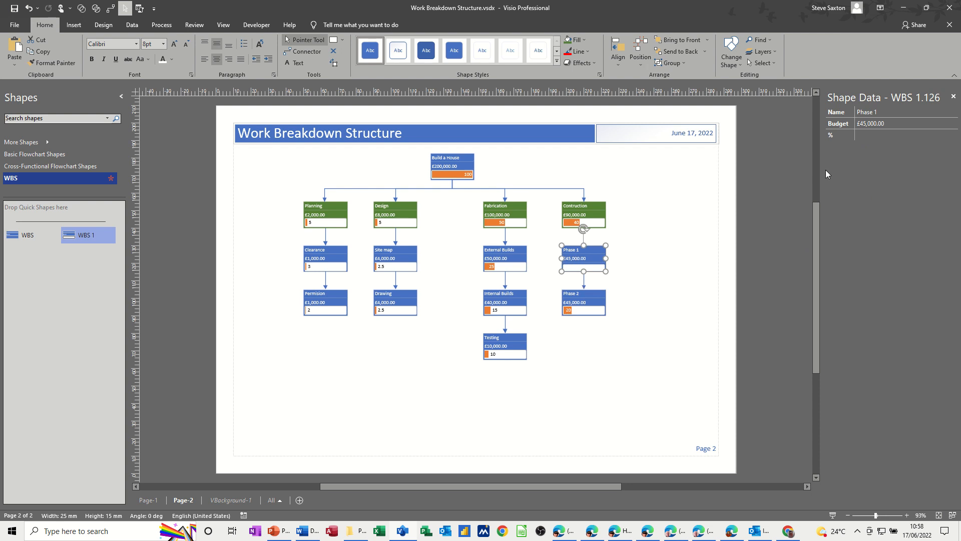
click(867, 131)
text(20)
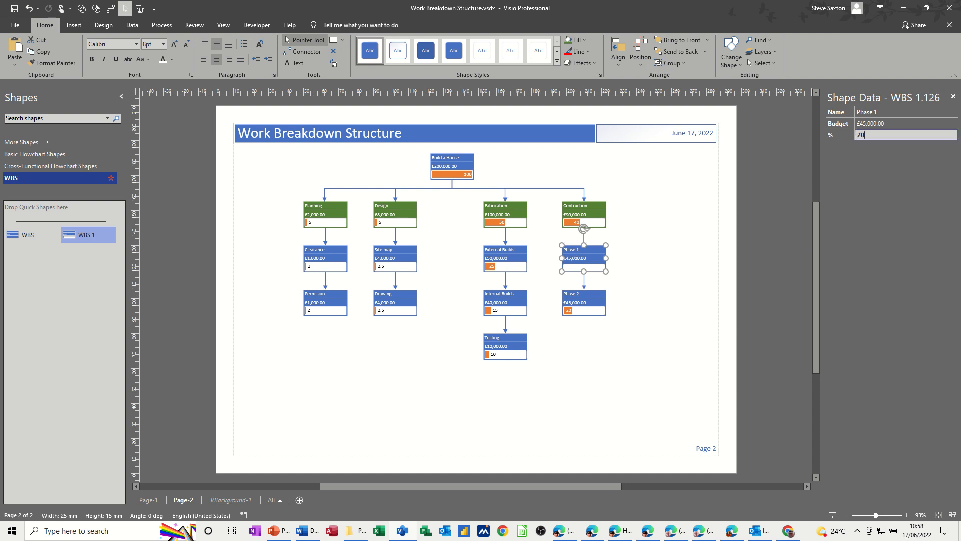
key(Return)
click(591, 357)
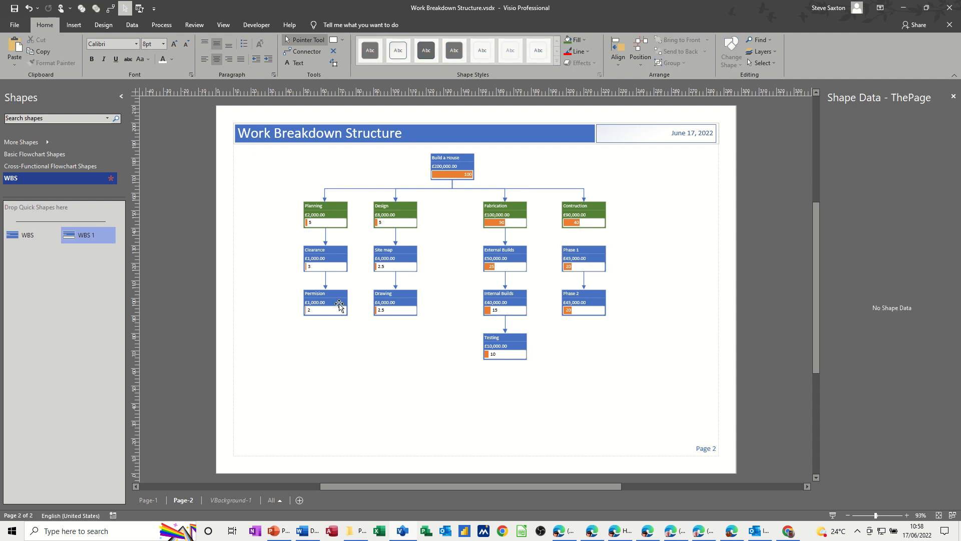
click(98, 234)
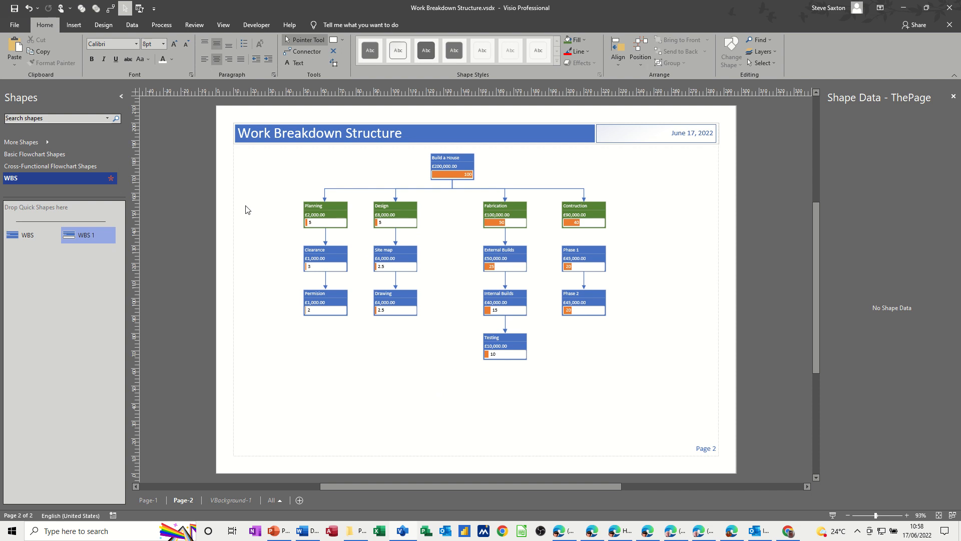